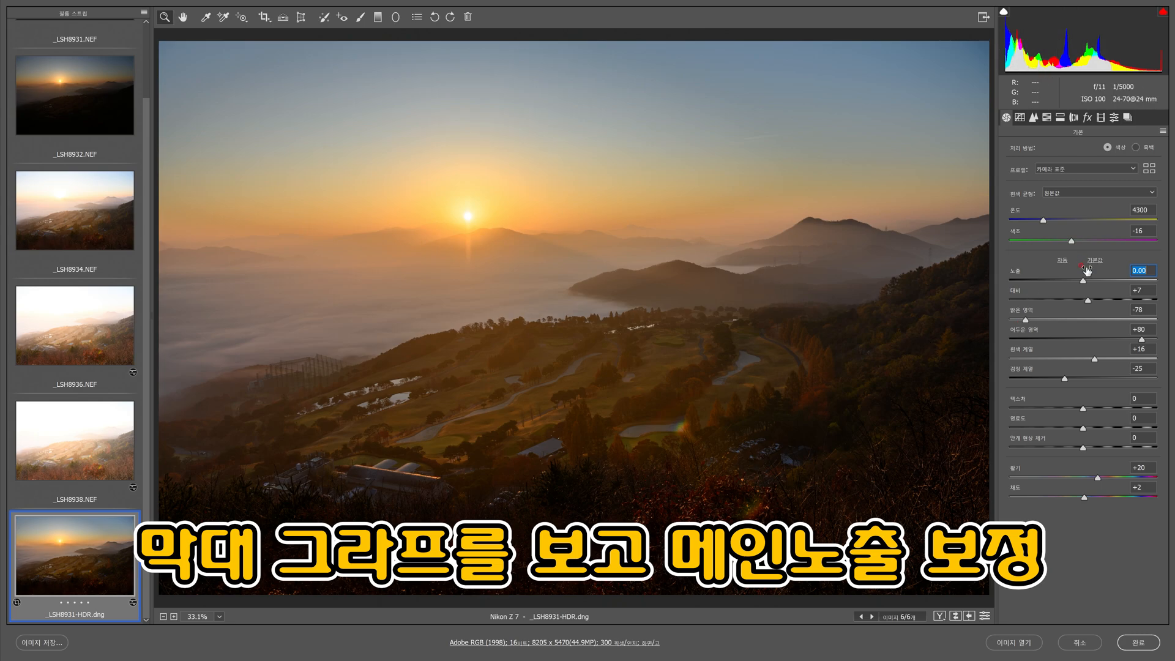
# Raise the HDR photo's exposure to +0.85 and apply the Adobe Landscape (풍경) profile
pyautogui.moveTo(1083, 281); pyautogui.dragTo(1091, 283)
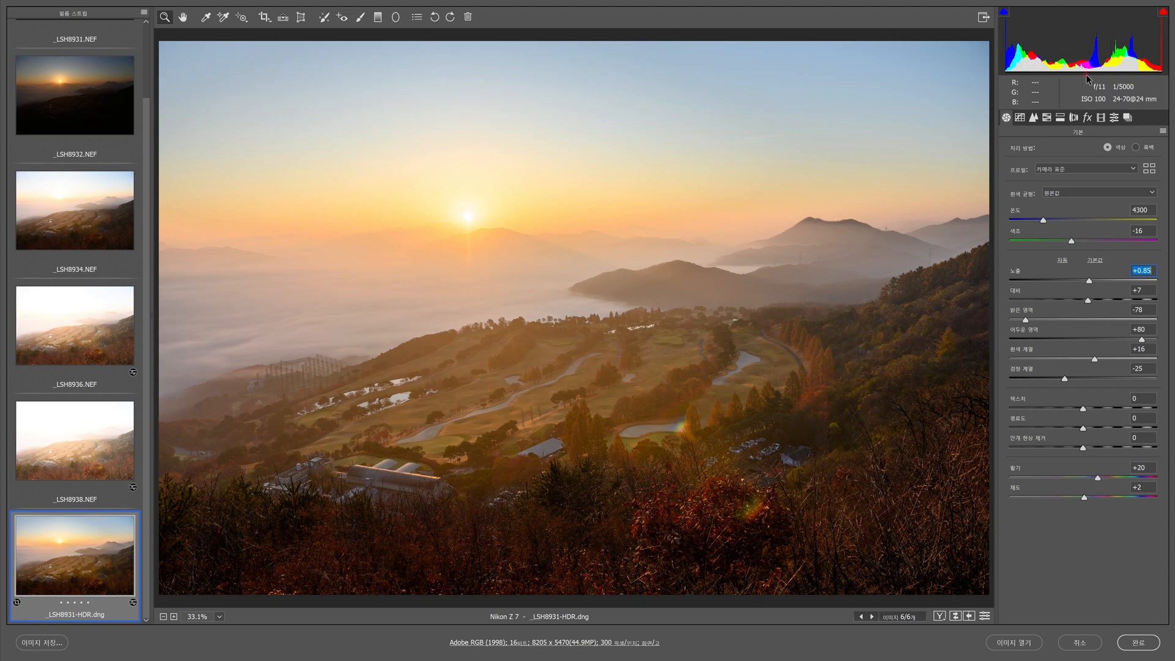
pyautogui.click(1085, 171)
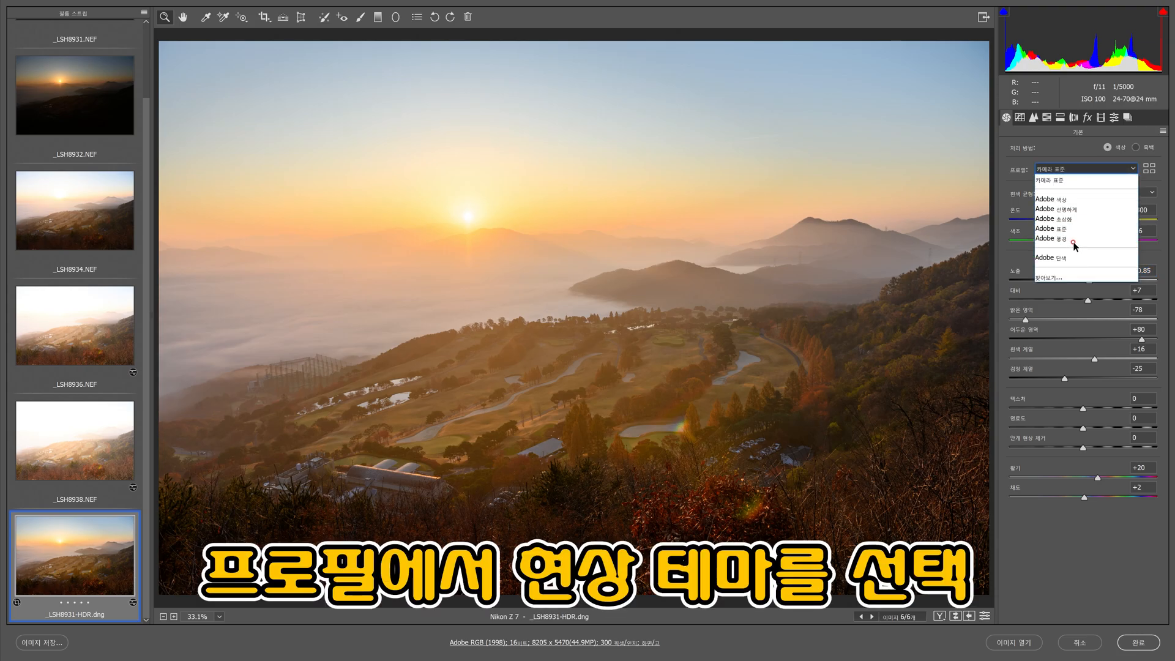
pyautogui.click(1071, 238)
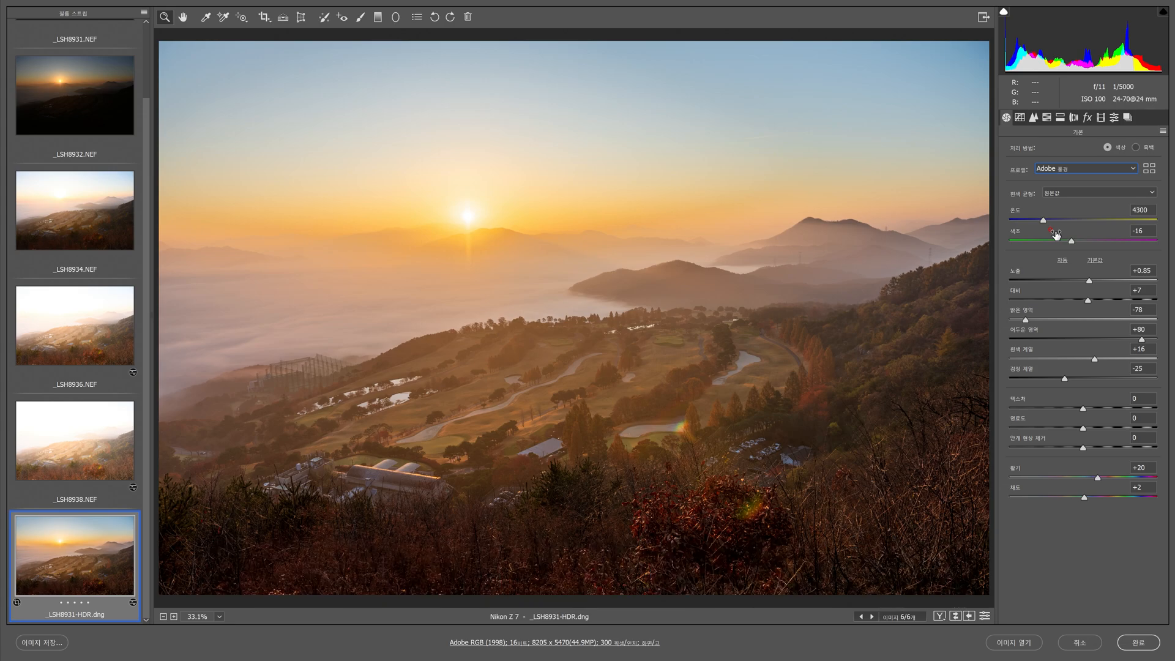
# Set the white balance temperature to 4900 and the tint to 0
pyautogui.click(1044, 220)
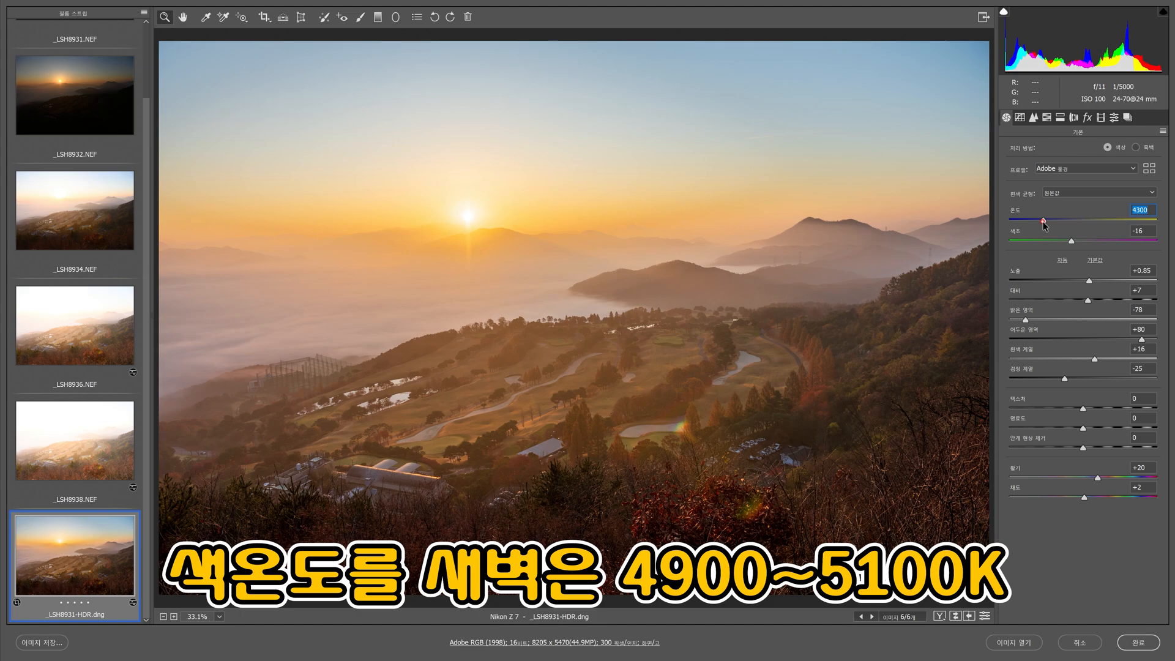
pyautogui.write('900')
pyautogui.press('BackSpace')
pyautogui.press('BackSpace')
pyautogui.press('BackSpace')
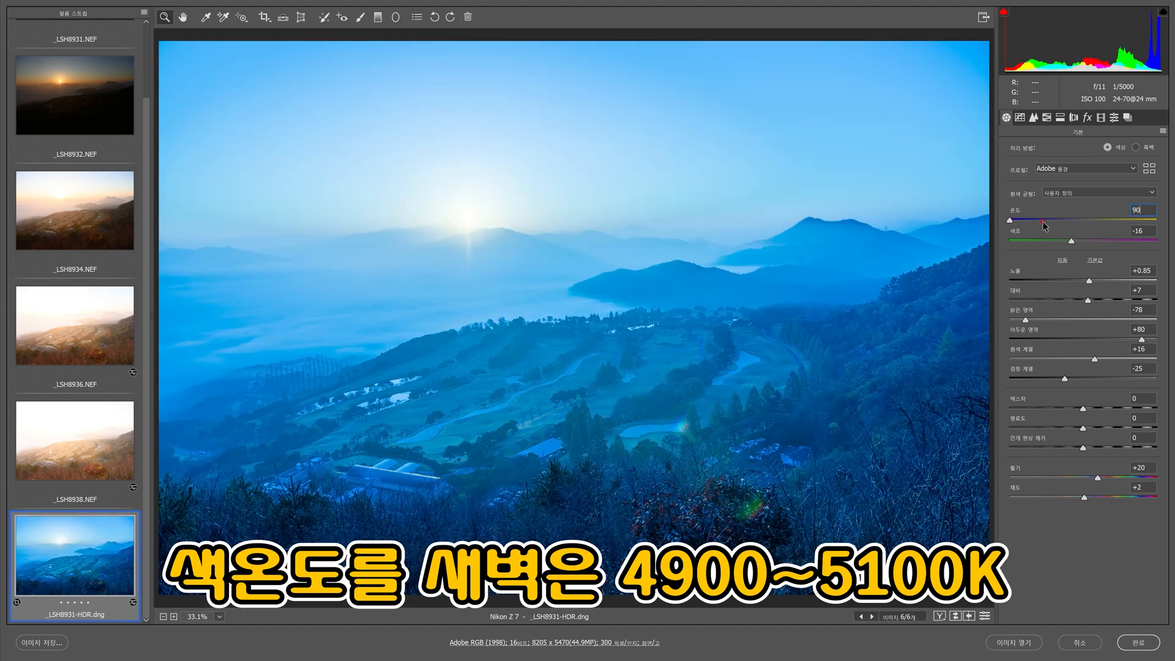
pyautogui.write('4900')
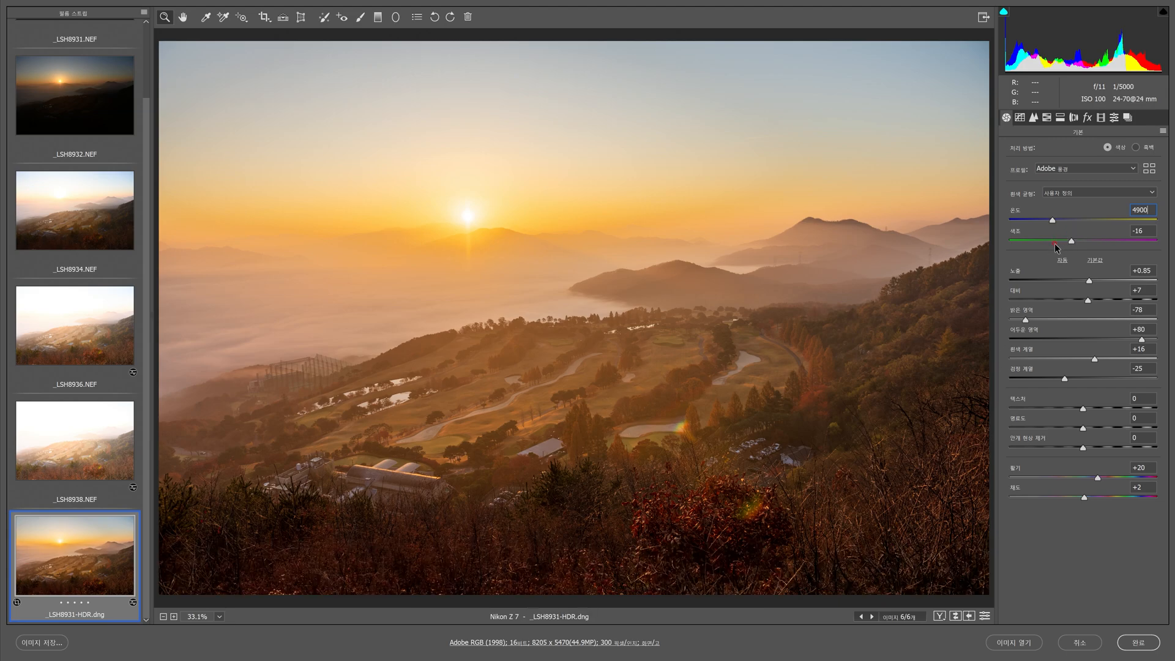
pyautogui.moveTo(1074, 244); pyautogui.dragTo(1082, 244)
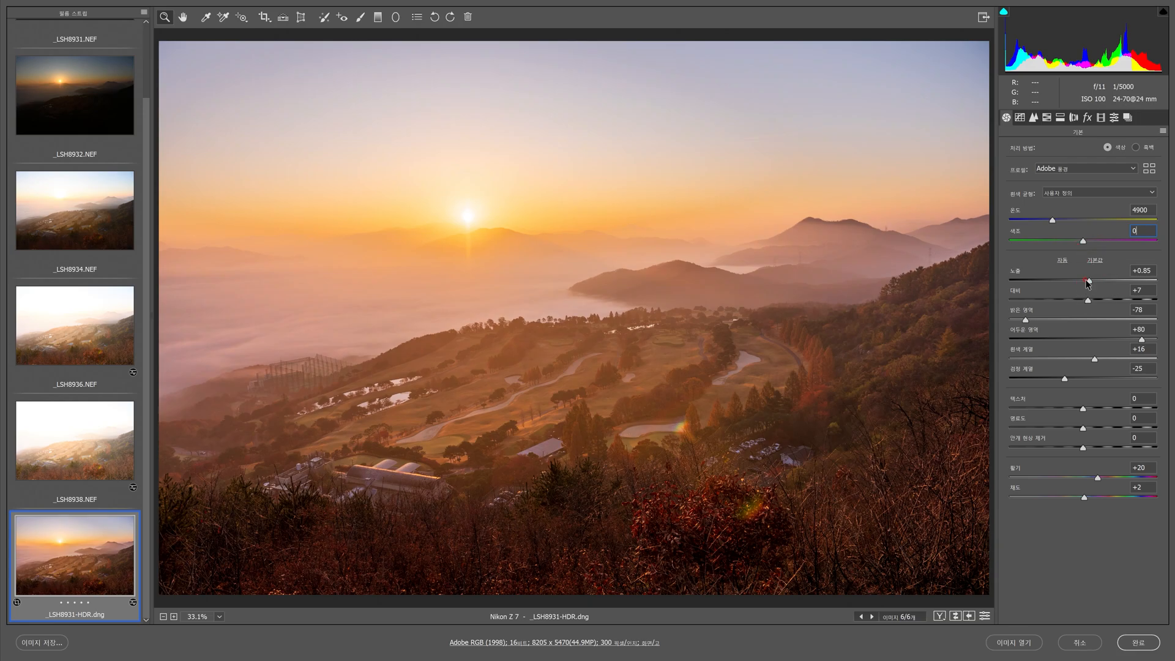
# Set the photo's contrast to +20
pyautogui.click(1089, 301)
pyautogui.moveTo(1088, 301); pyautogui.dragTo(1096, 301)
pyautogui.write('20')
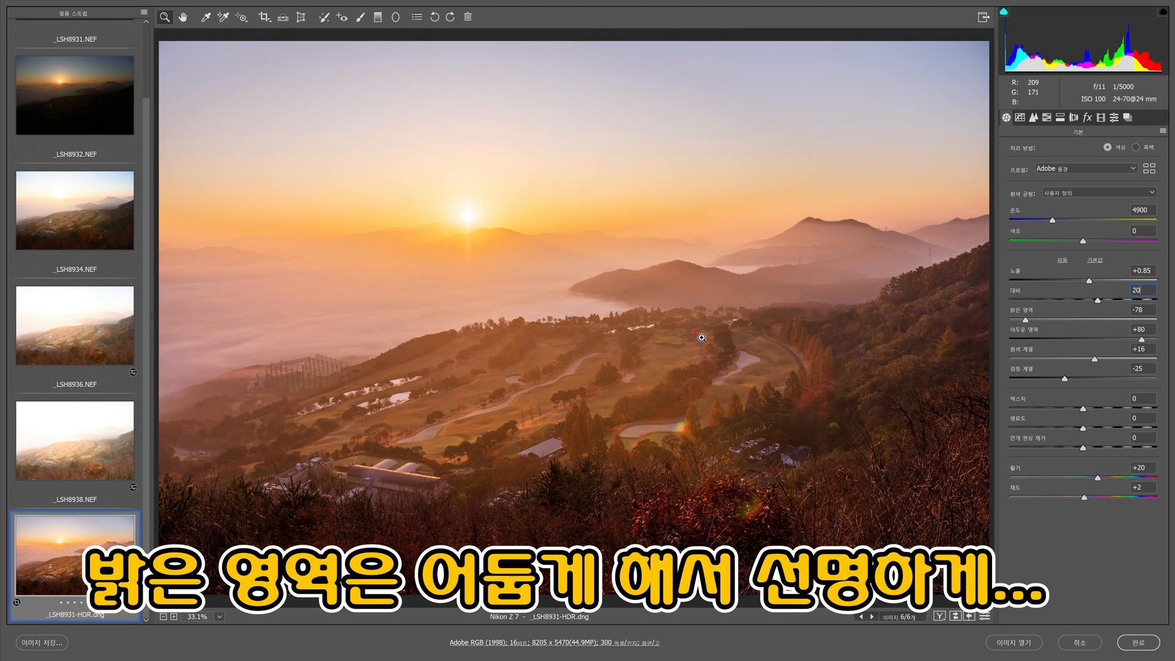
# Lower the highlights to -100 and raise the shadows to +100
pyautogui.moveTo(1026, 320); pyautogui.dragTo(980, 318)
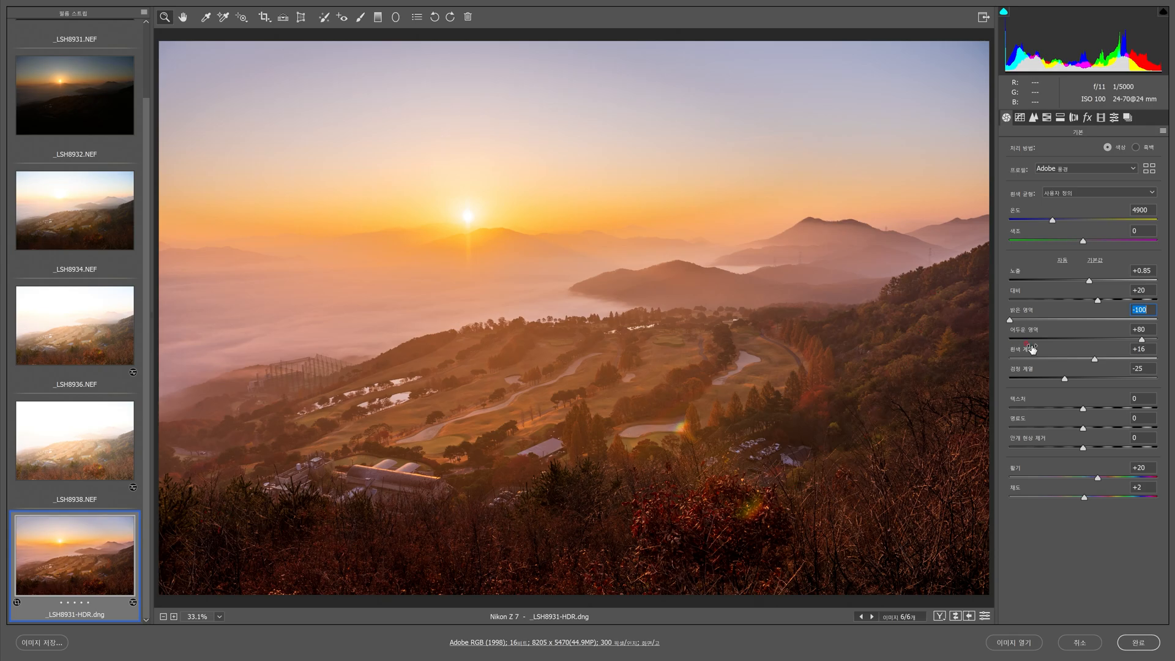
pyautogui.click(1142, 339)
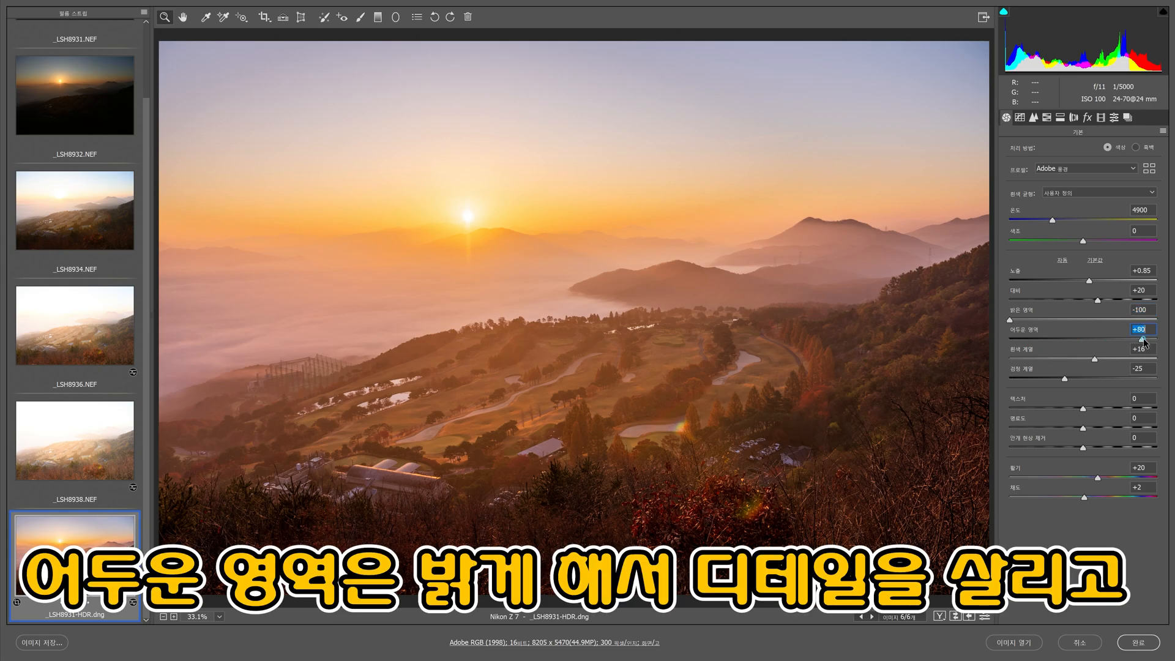
pyautogui.moveTo(1143, 340); pyautogui.dragTo(1166, 338)
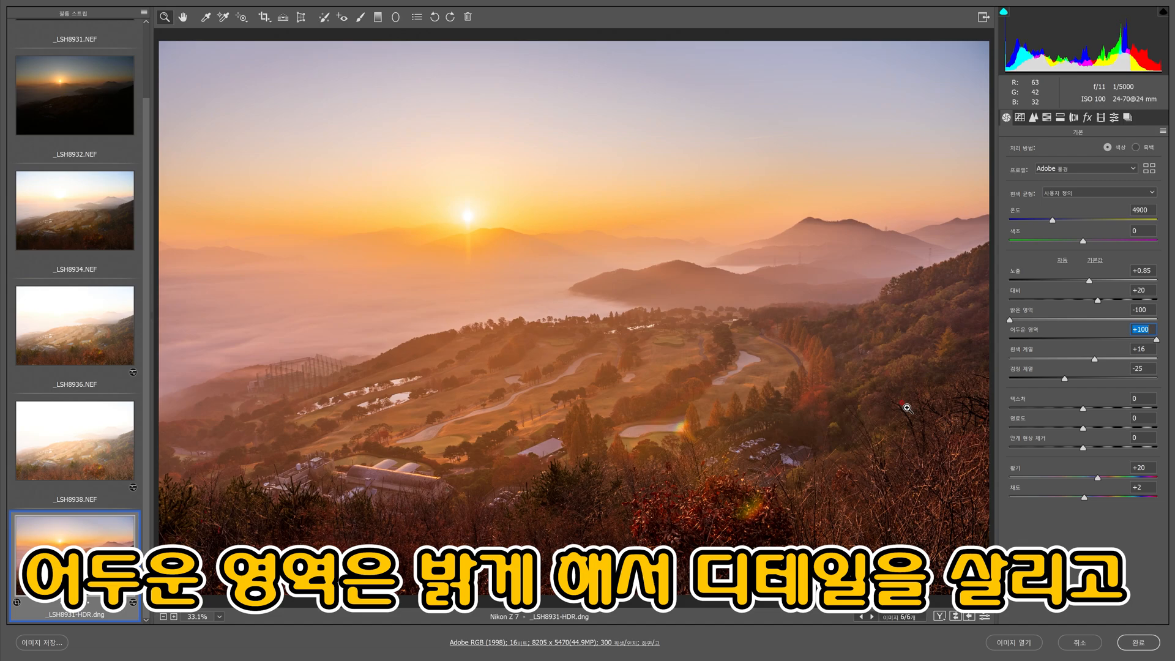
# Adjust the blacks to -11
pyautogui.click(1066, 379)
pyautogui.moveTo(1065, 380); pyautogui.dragTo(1070, 381)
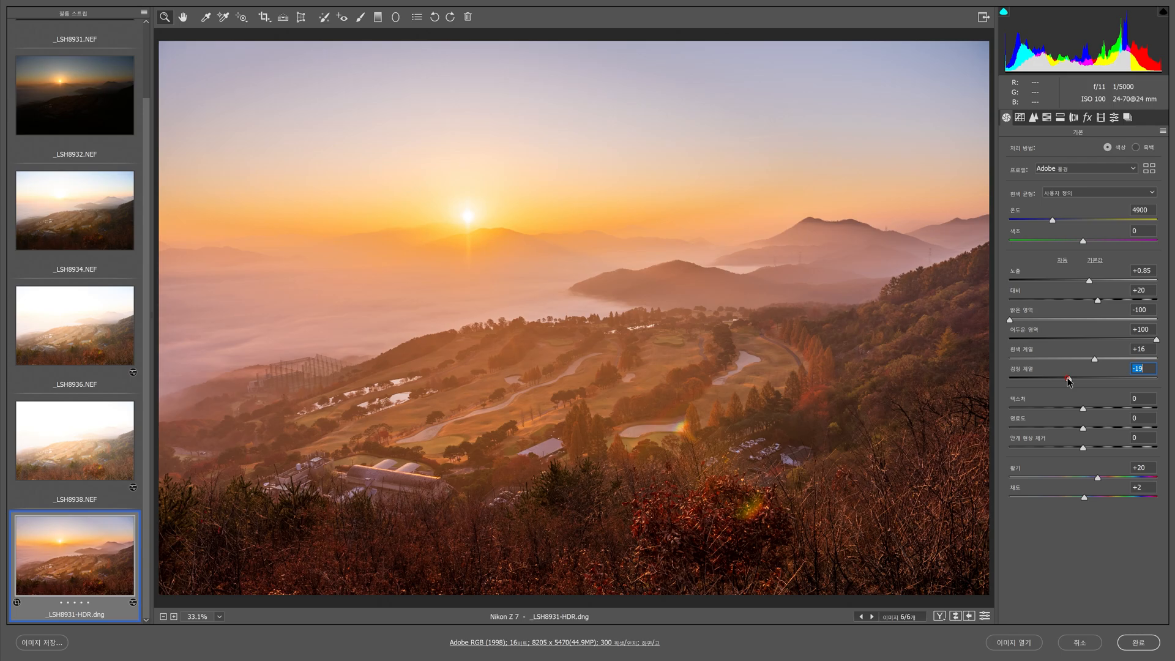
pyautogui.moveTo(1068, 381); pyautogui.dragTo(1074, 378)
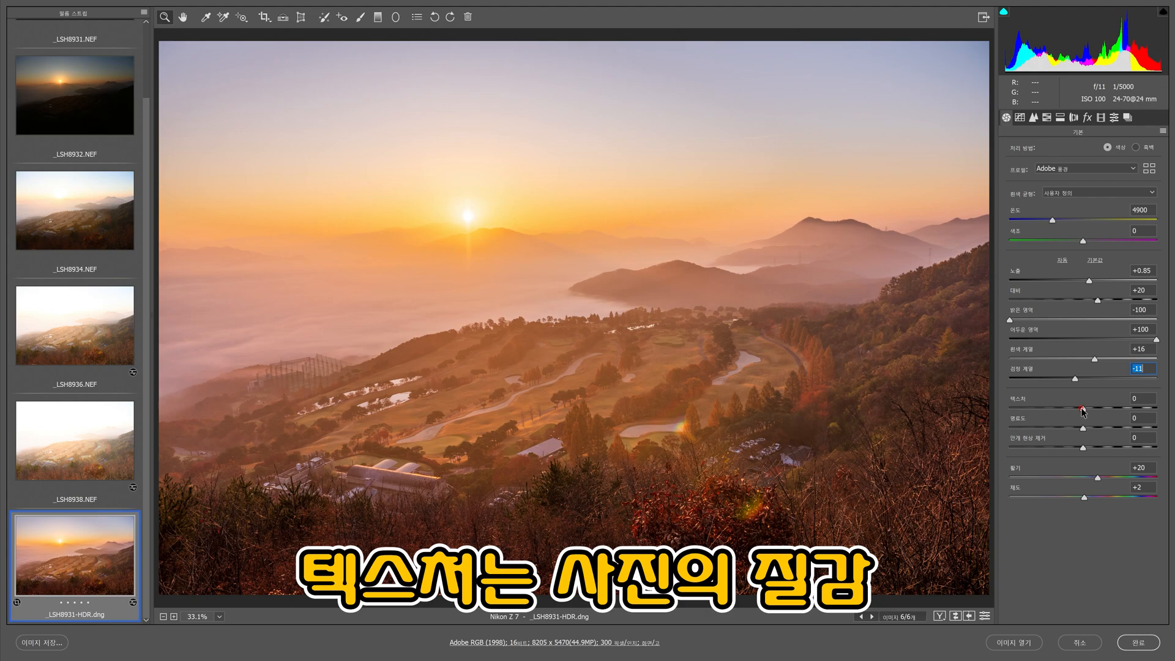
# Set texture, clarity and dehaze to +30 each
pyautogui.moveTo(1082, 409); pyautogui.dragTo(1113, 418)
pyautogui.write('30')
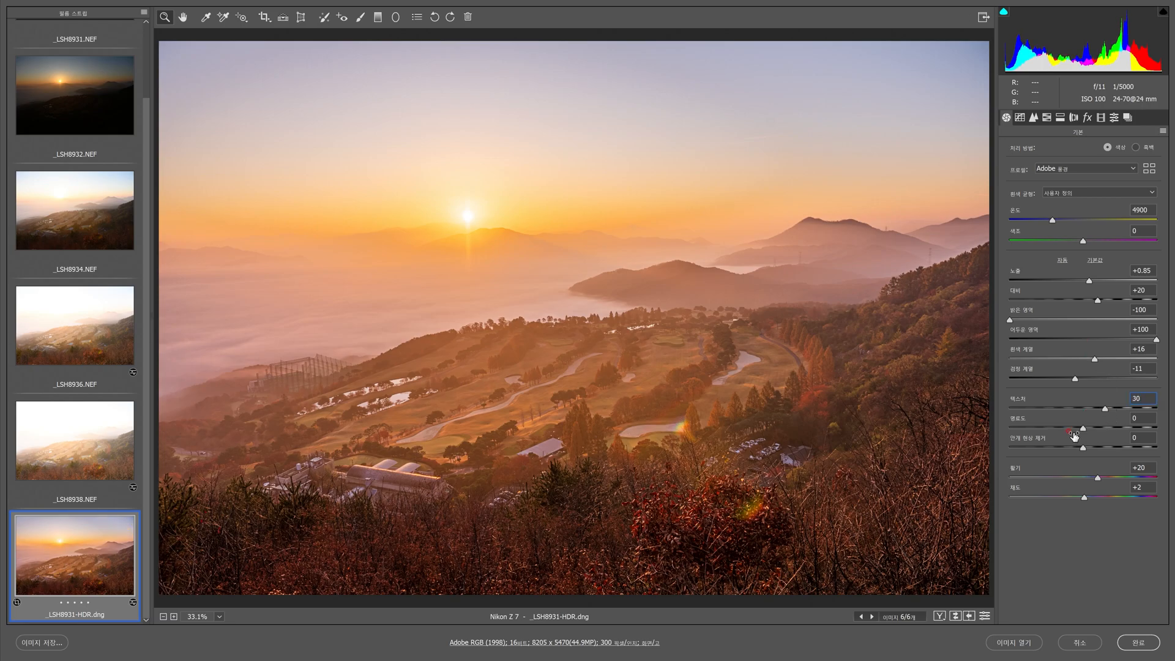
pyautogui.press('Tab')
pyautogui.write('30')
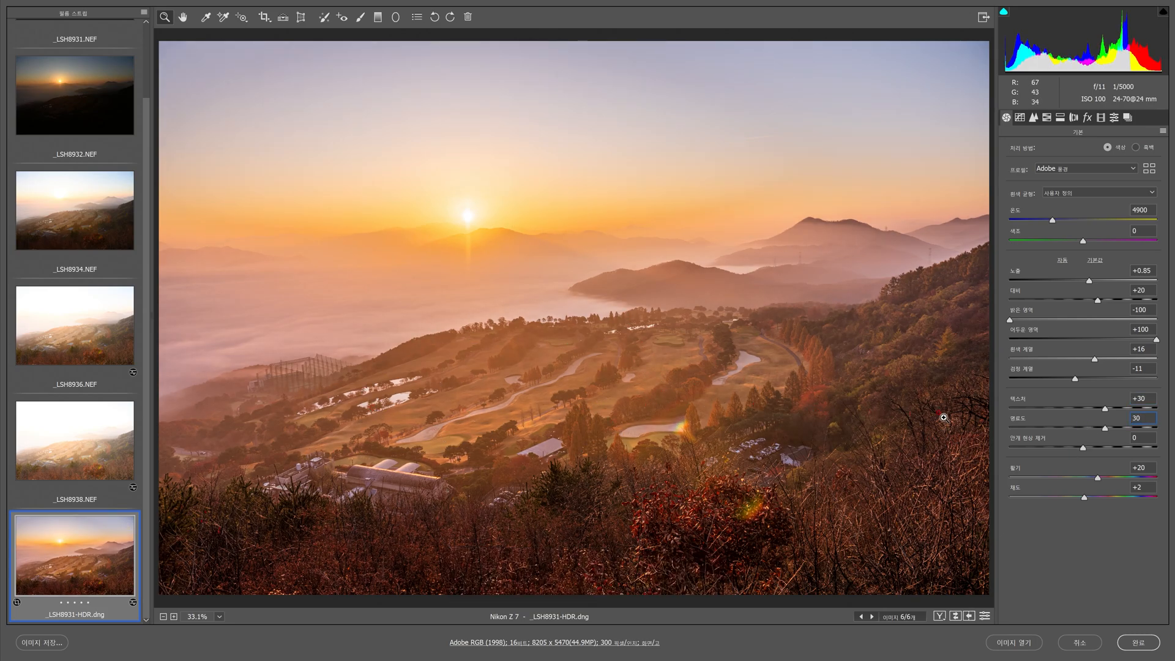
pyautogui.press('Tab')
pyautogui.write('30')
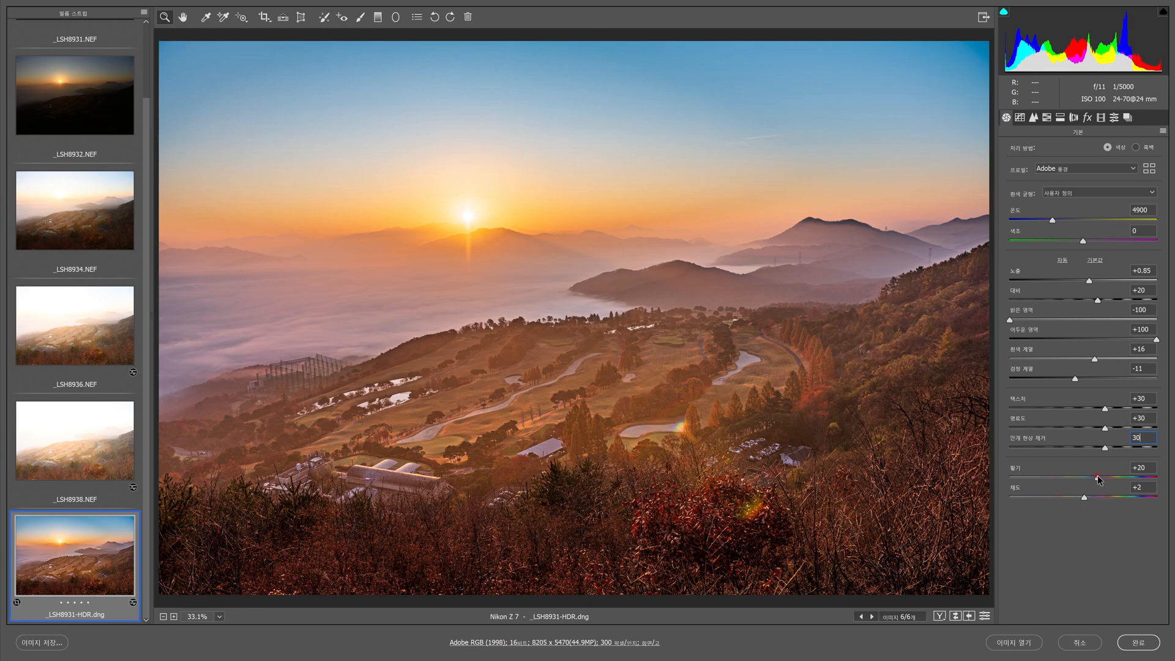
# Set the vibrance to 30 and the saturation to 10
pyautogui.moveTo(1098, 479); pyautogui.dragTo(1106, 480)
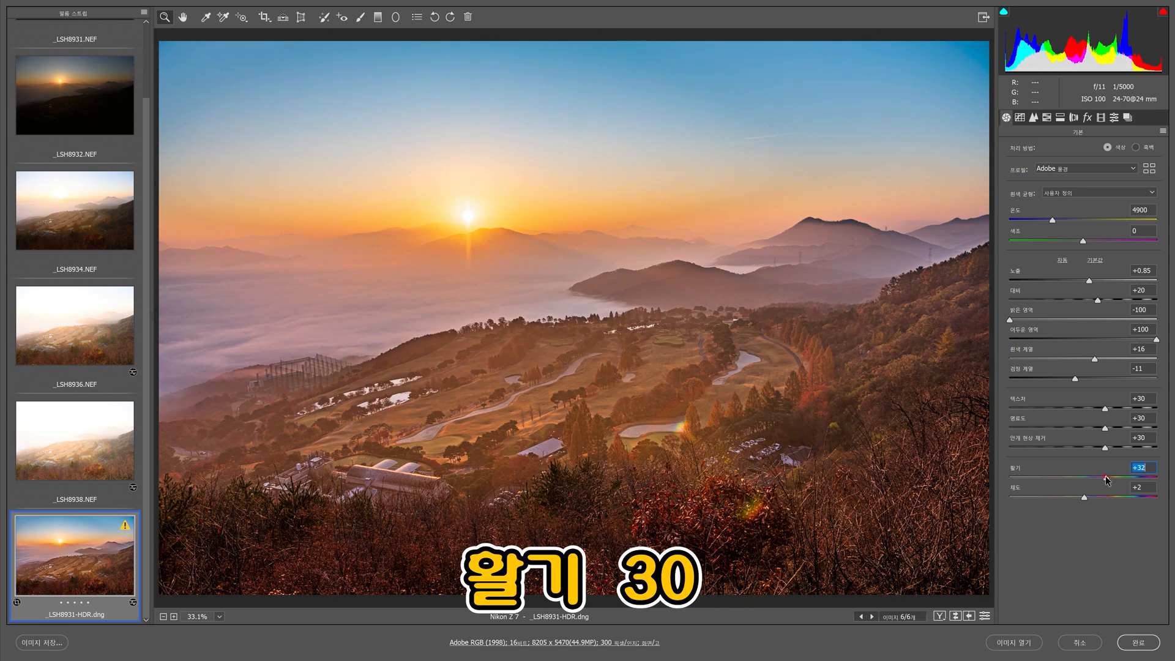
pyautogui.write('30')
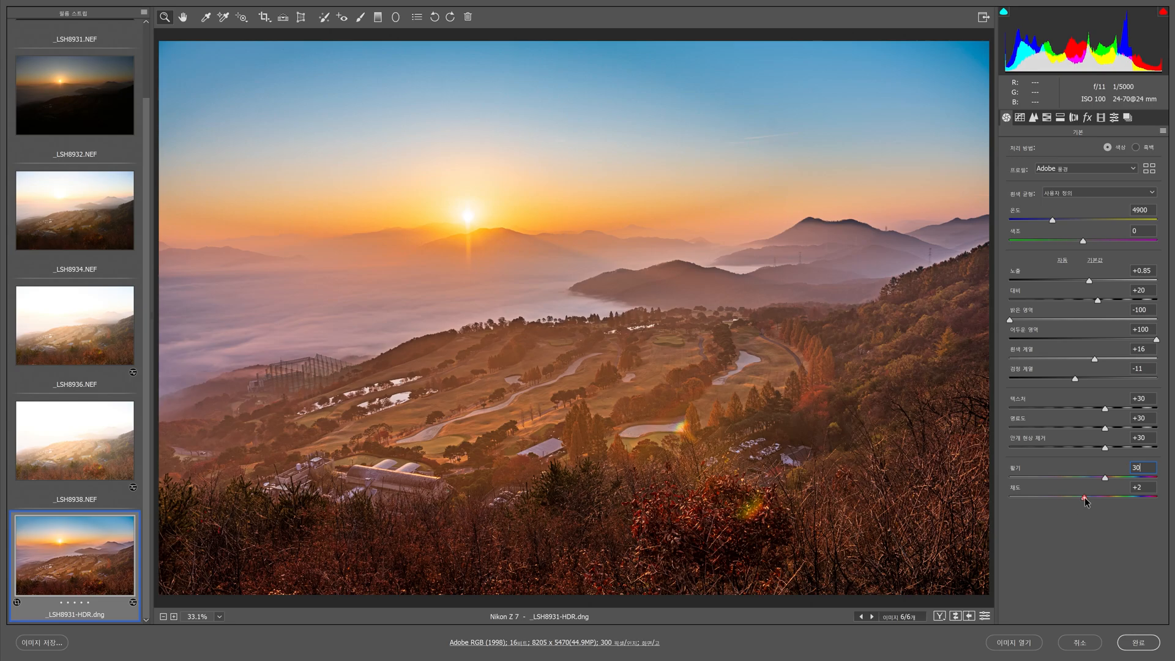
pyautogui.click(1083, 496)
pyautogui.write('10')
# Set the sharpening amount to 70 in the detail settings while viewing the photo at 100%
pyautogui.click(1033, 116)
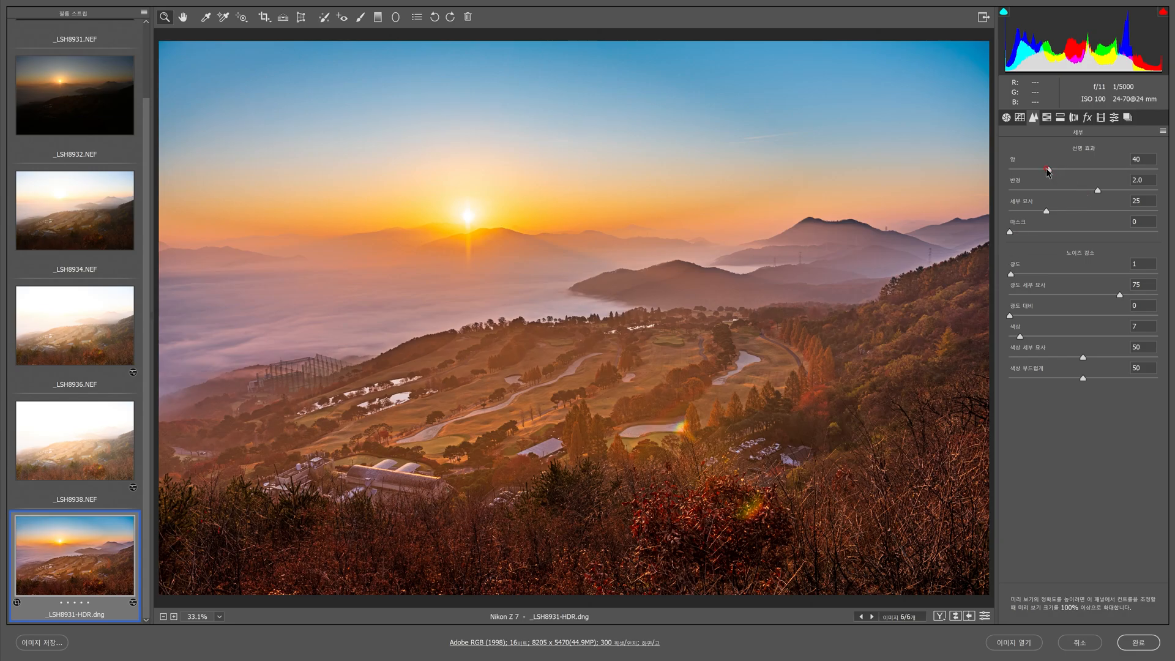
pyautogui.rightClick(689, 277)
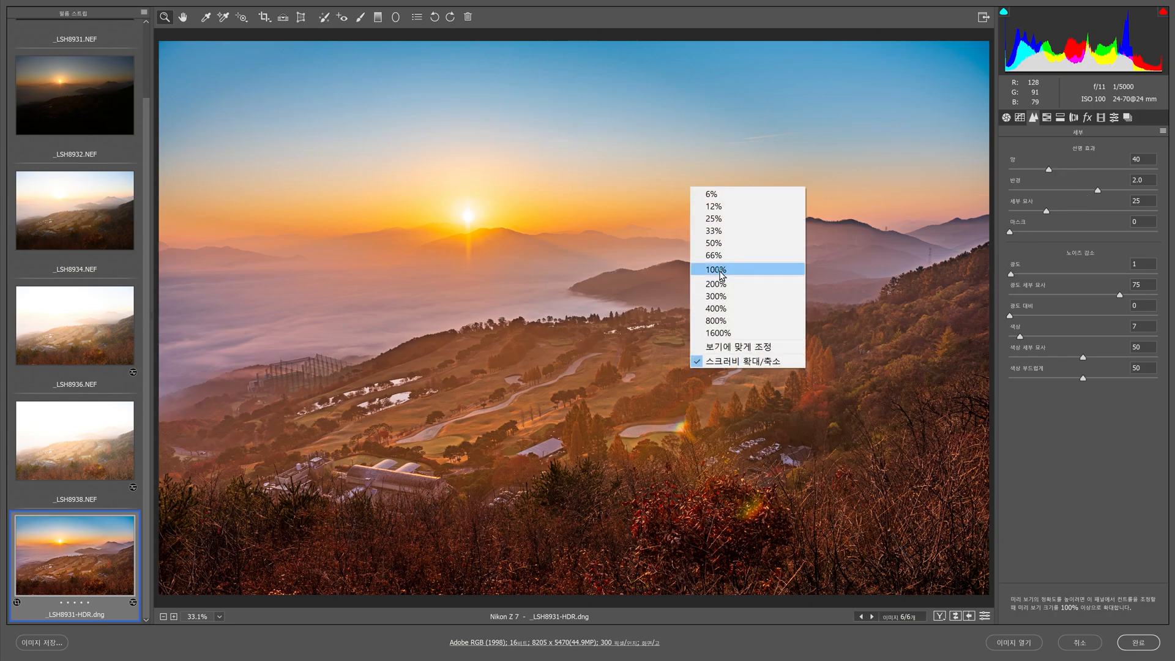
pyautogui.click(716, 269)
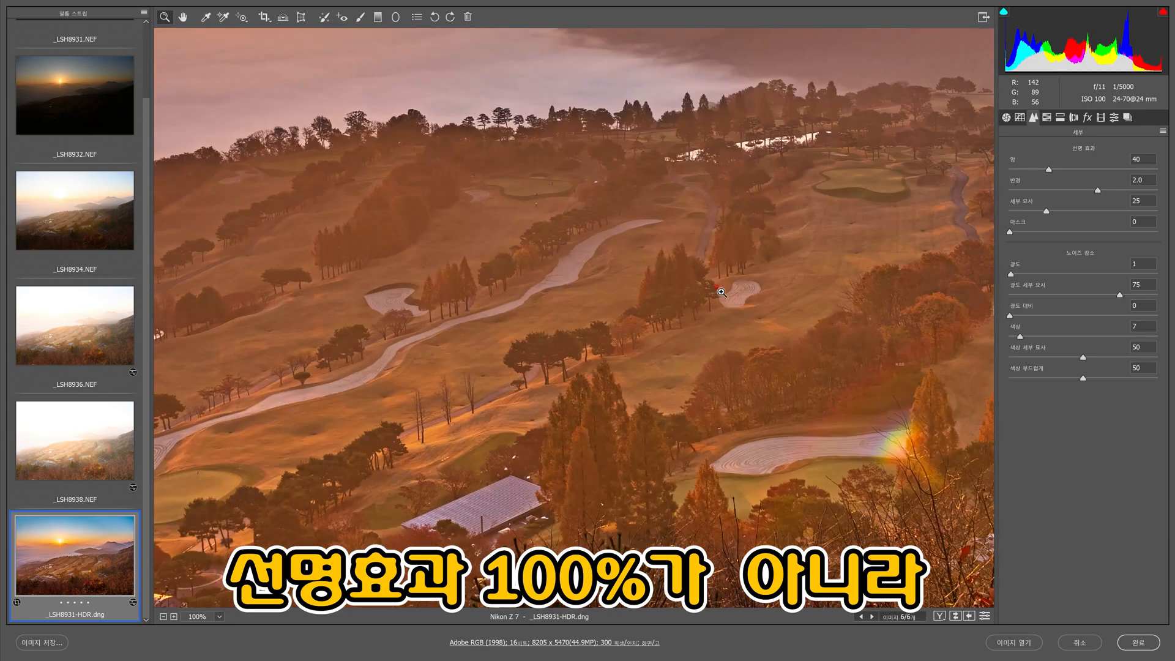
pyautogui.scroll(-2, 722, 292)
pyautogui.scroll(1, 713, 294)
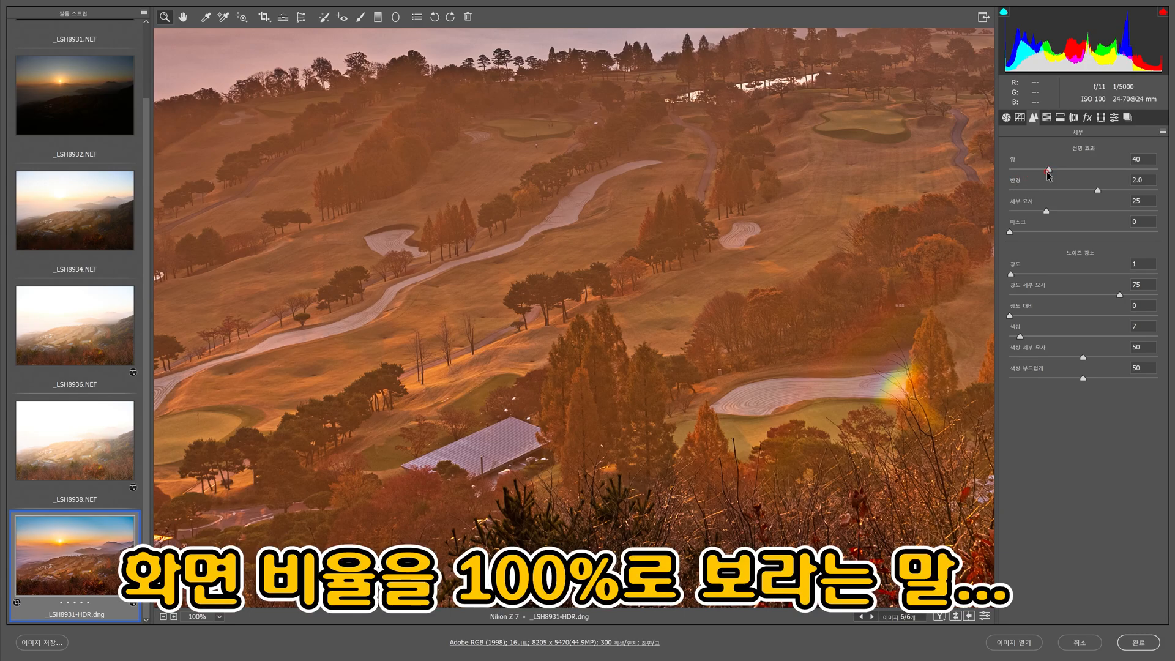
pyautogui.moveTo(1050, 171); pyautogui.dragTo(1079, 173)
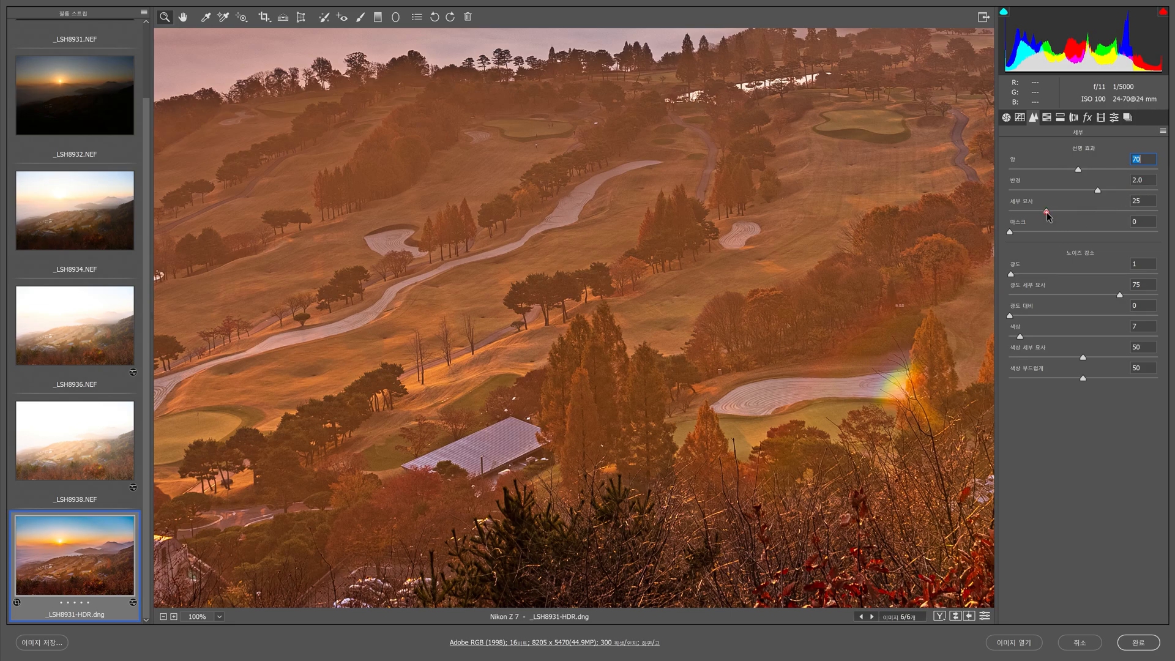
# Fit the whole photo in view and set the sharpening mask to 66, checking the black-and-white mask preview
pyautogui.rightClick(624, 279)
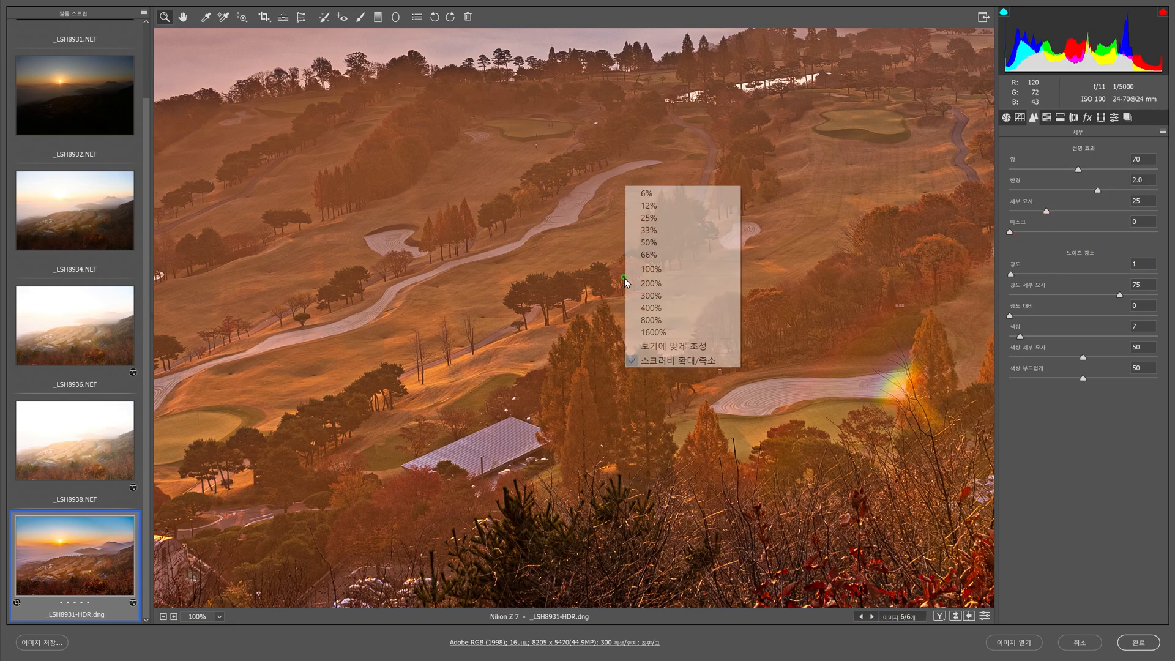
pyautogui.click(649, 344)
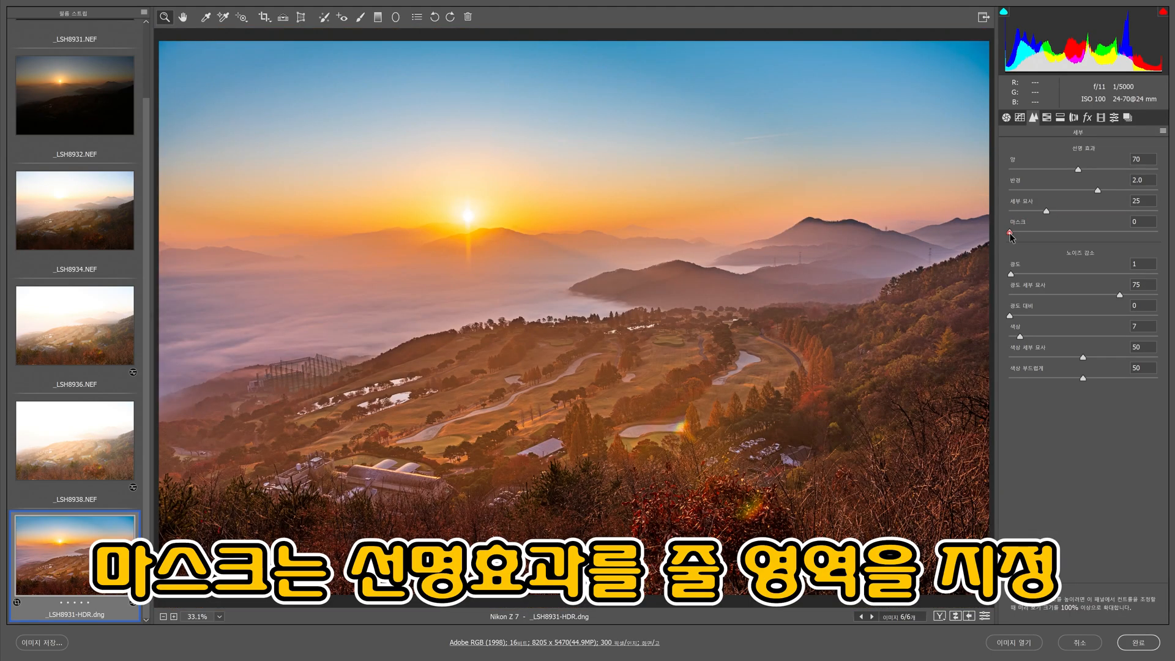
pyautogui.moveTo(1011, 237); pyautogui.dragTo(1077, 236)
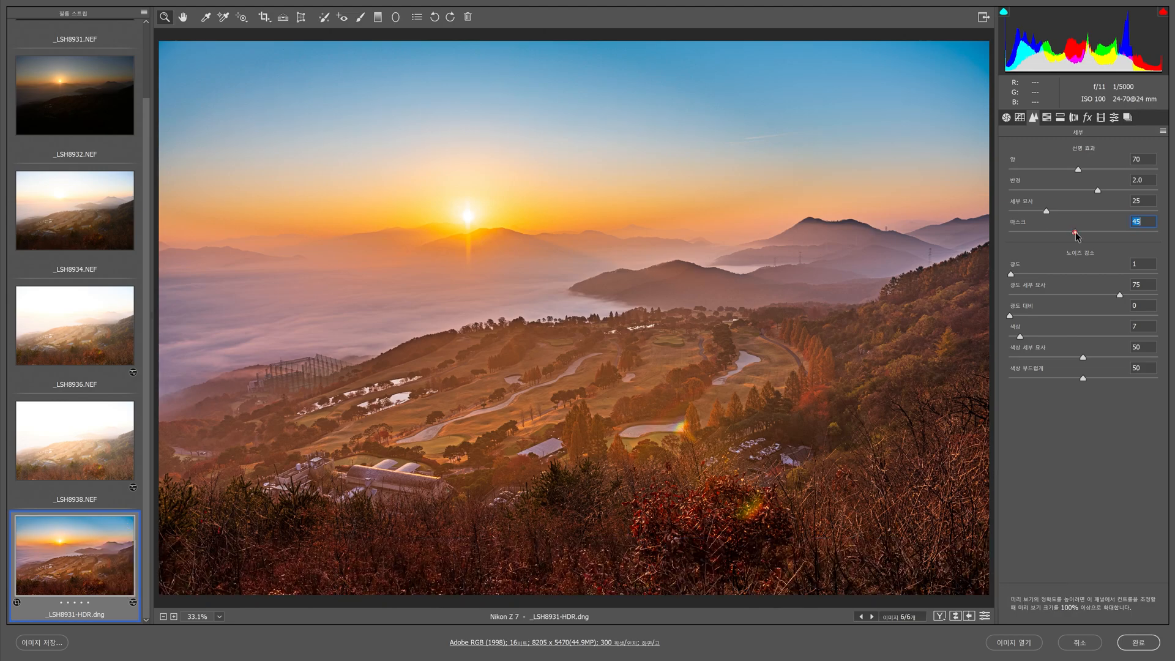
pyautogui.moveTo(1076, 235); pyautogui.dragTo(1050, 234)
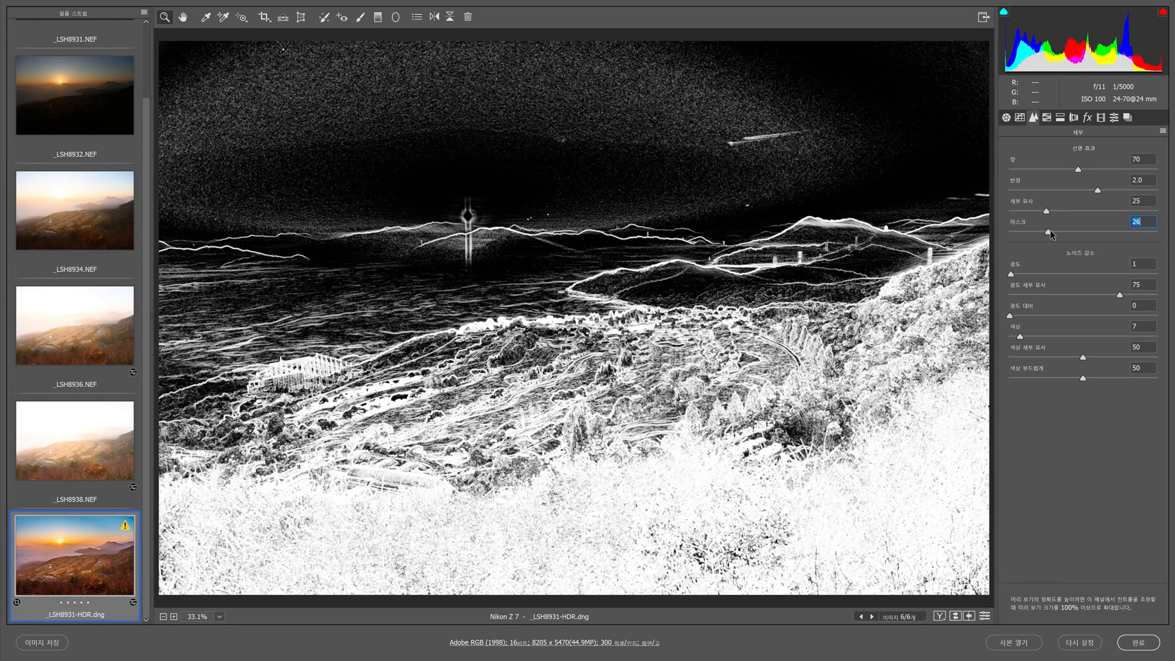
pyautogui.moveTo(1050, 234); pyautogui.dragTo(1109, 232)
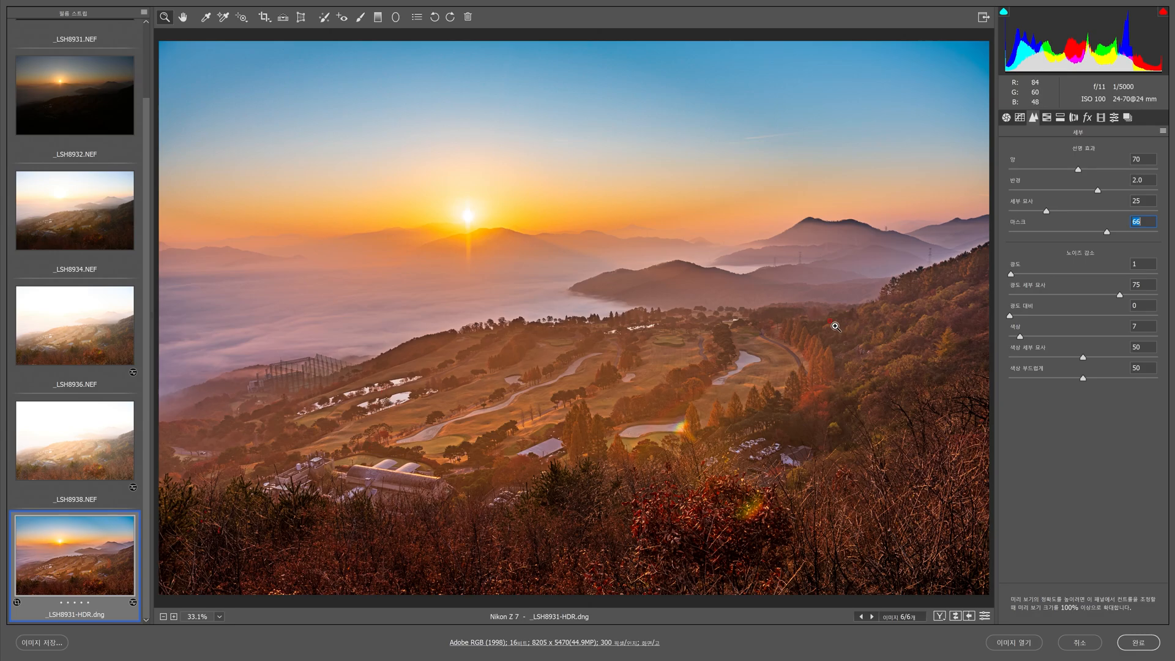
# Set the luminance noise reduction to 10, inspecting the dark foreground and hillside at 100%
pyautogui.rightClick(764, 306)
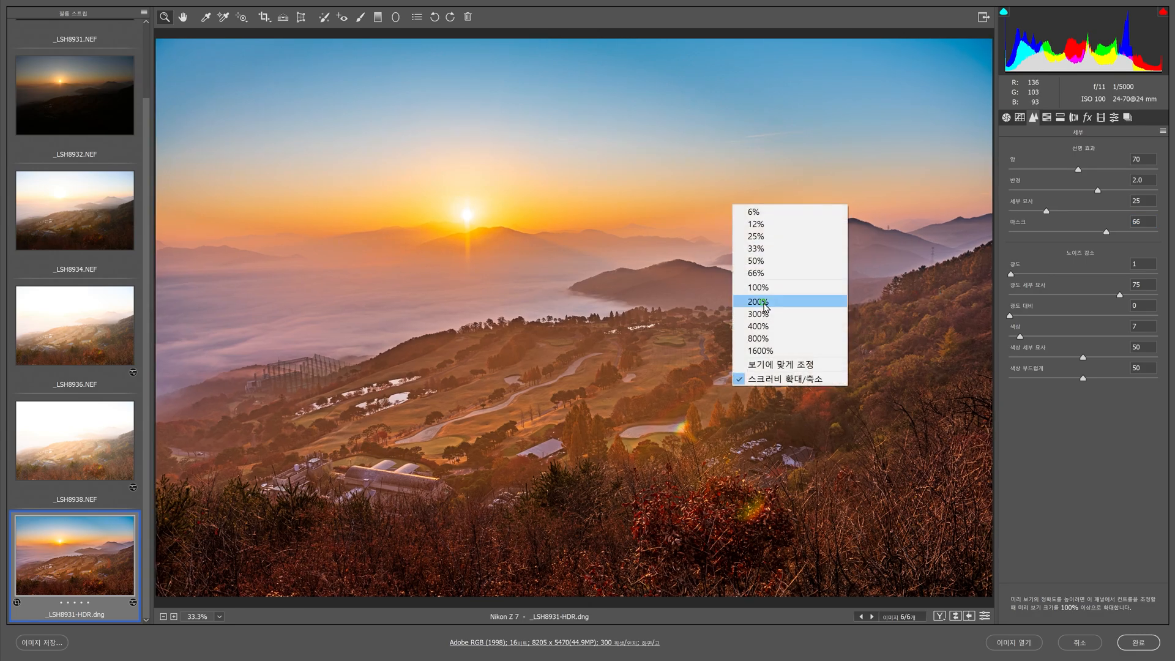
pyautogui.click(759, 287)
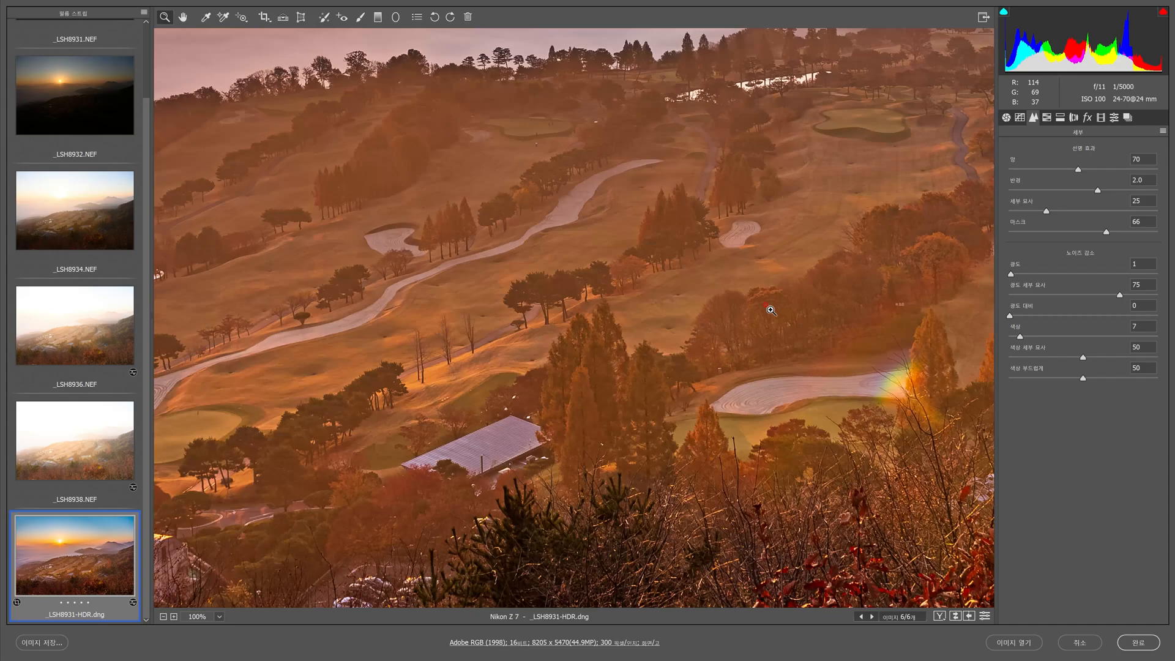
pyautogui.scroll(-3, 771, 310)
pyautogui.moveTo(841, 280); pyautogui.dragTo(203, 328)
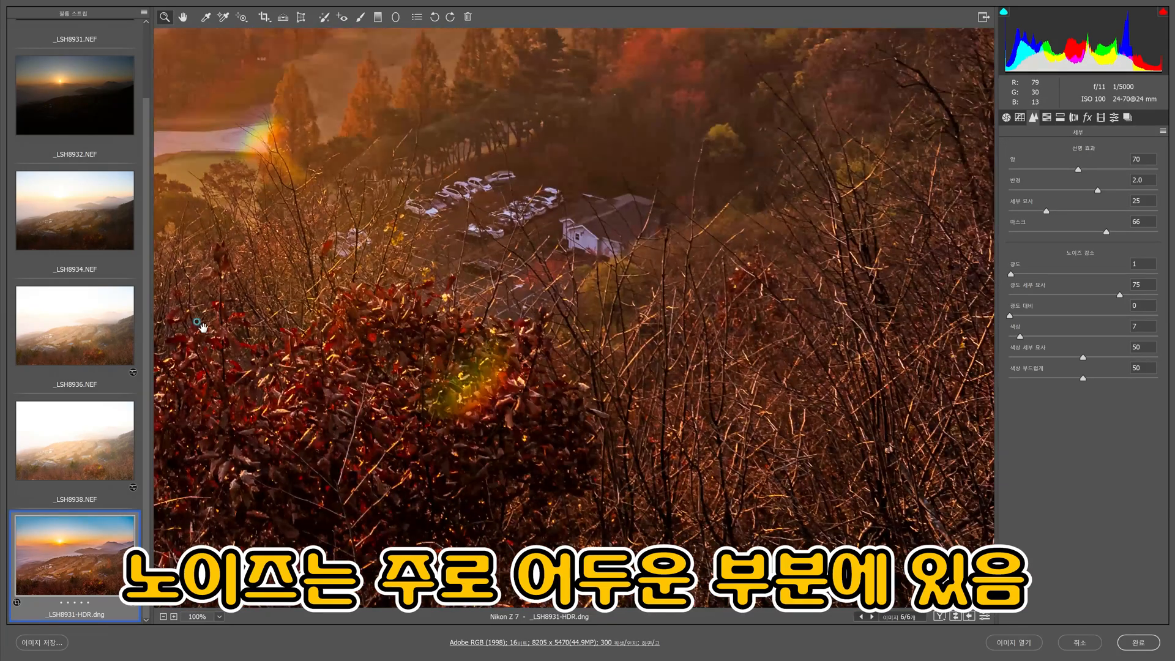
pyautogui.moveTo(543, 276); pyautogui.dragTo(361, 452)
pyautogui.moveTo(669, 152); pyautogui.dragTo(616, 485)
pyautogui.moveTo(614, 357); pyautogui.dragTo(653, 475)
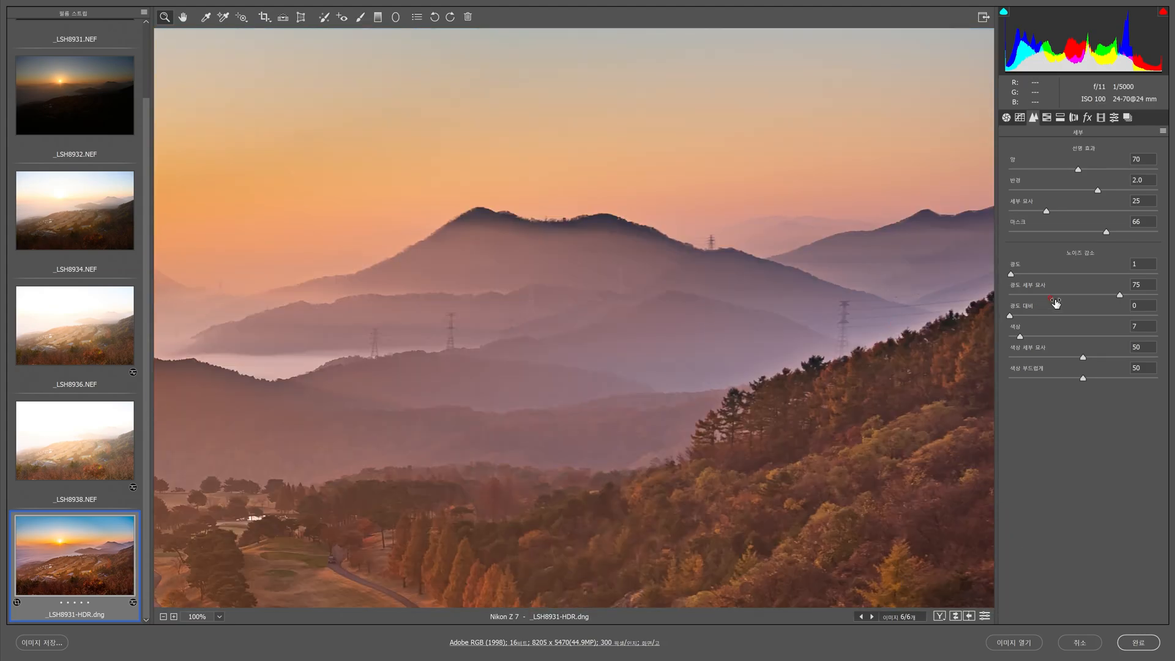
pyautogui.click(1009, 280)
pyautogui.moveTo(1010, 276); pyautogui.dragTo(1014, 277)
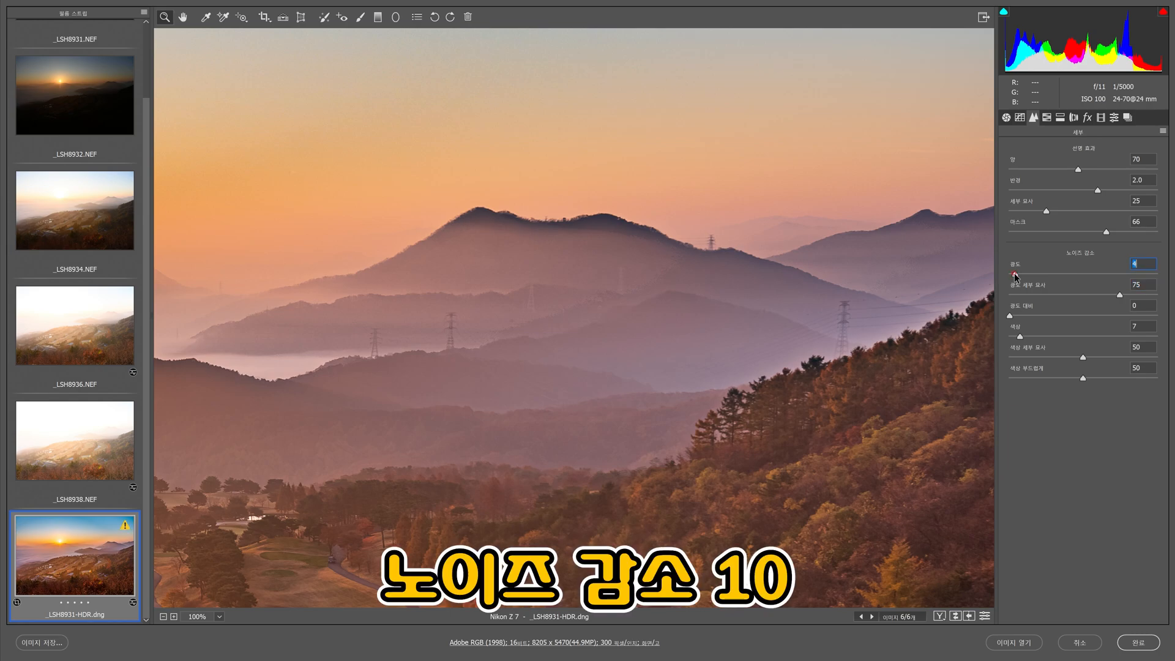
pyautogui.scroll(-4, 749, 359)
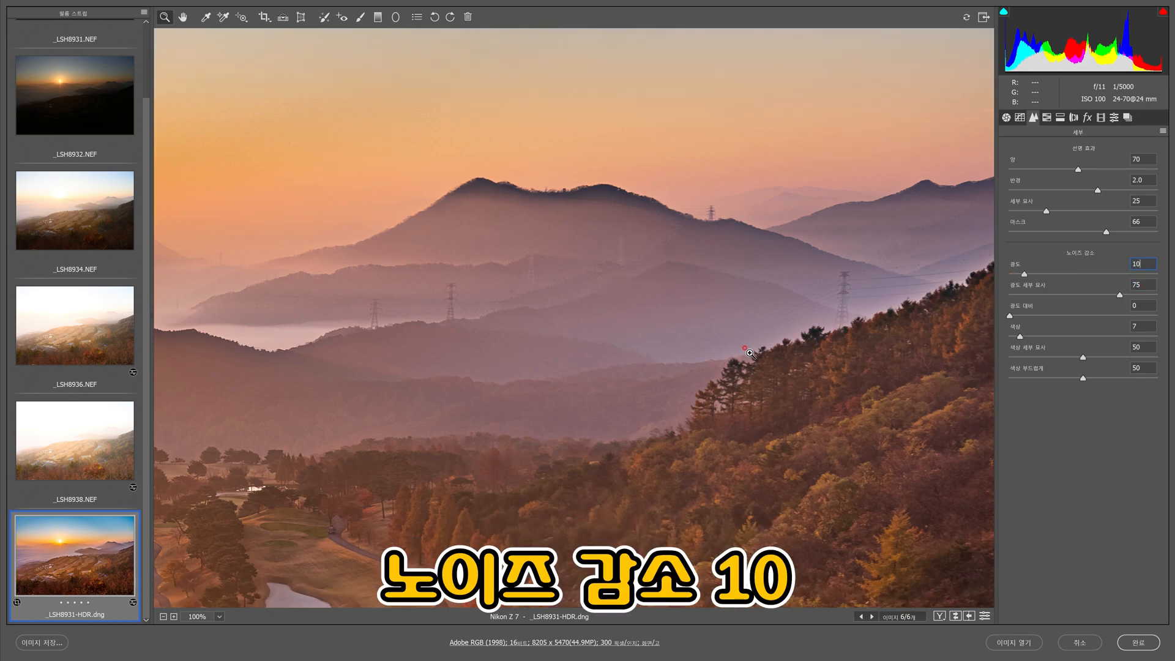
pyautogui.scroll(-6, 749, 359)
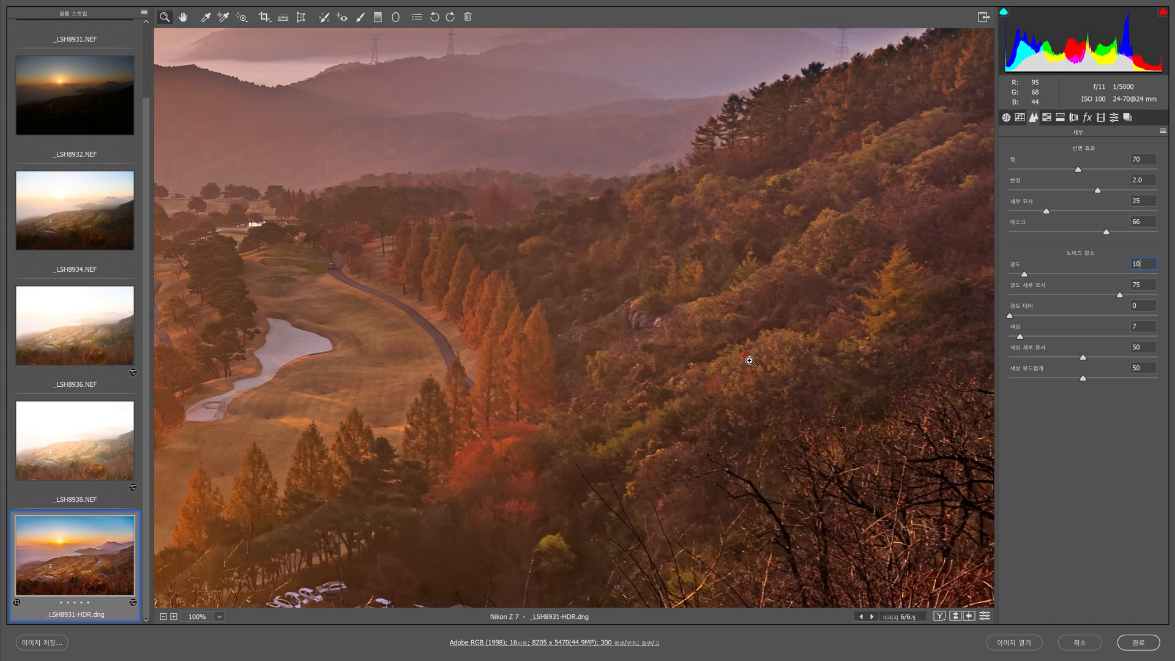
# Check the lower hillside at 100%, fit the whole photo in view, and look through the HSL hue, saturation and luminance adjustments
pyautogui.scroll(-2, 749, 360)
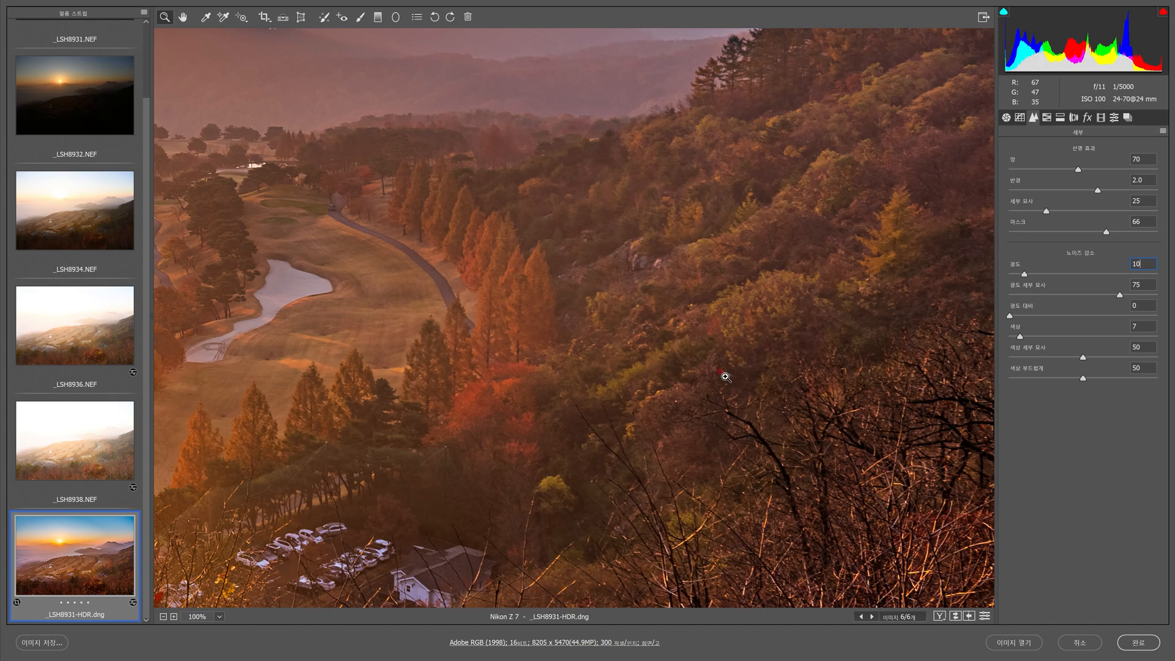
pyautogui.rightClick(543, 379)
pyautogui.click(582, 445)
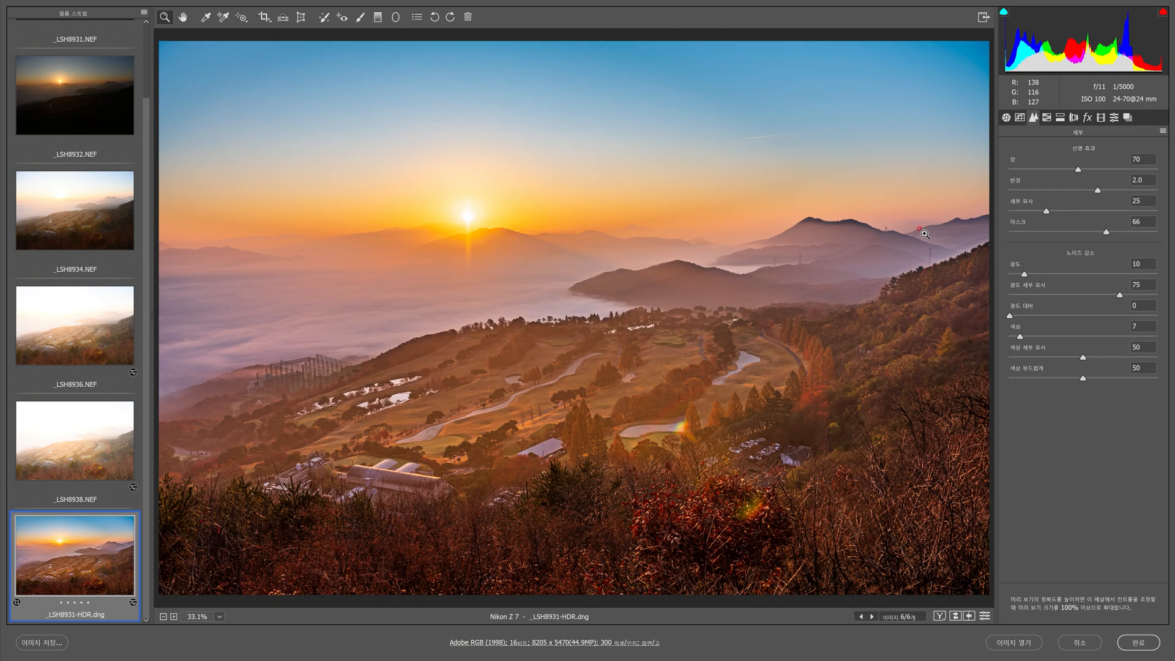
pyautogui.click(1047, 117)
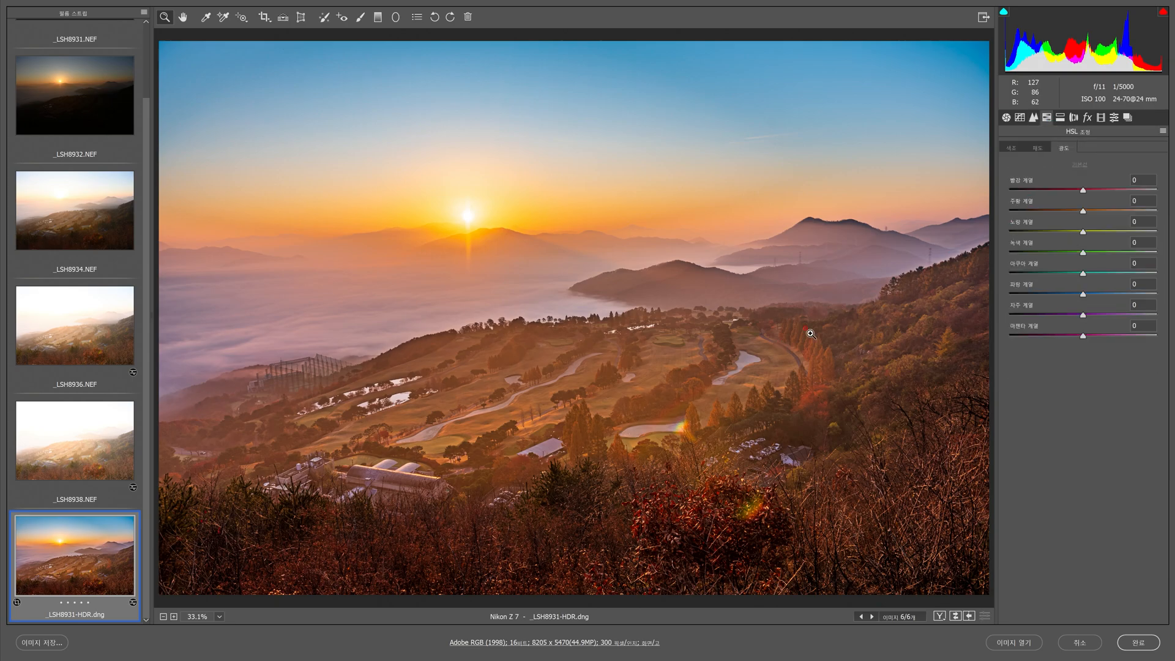
pyautogui.click(1011, 149)
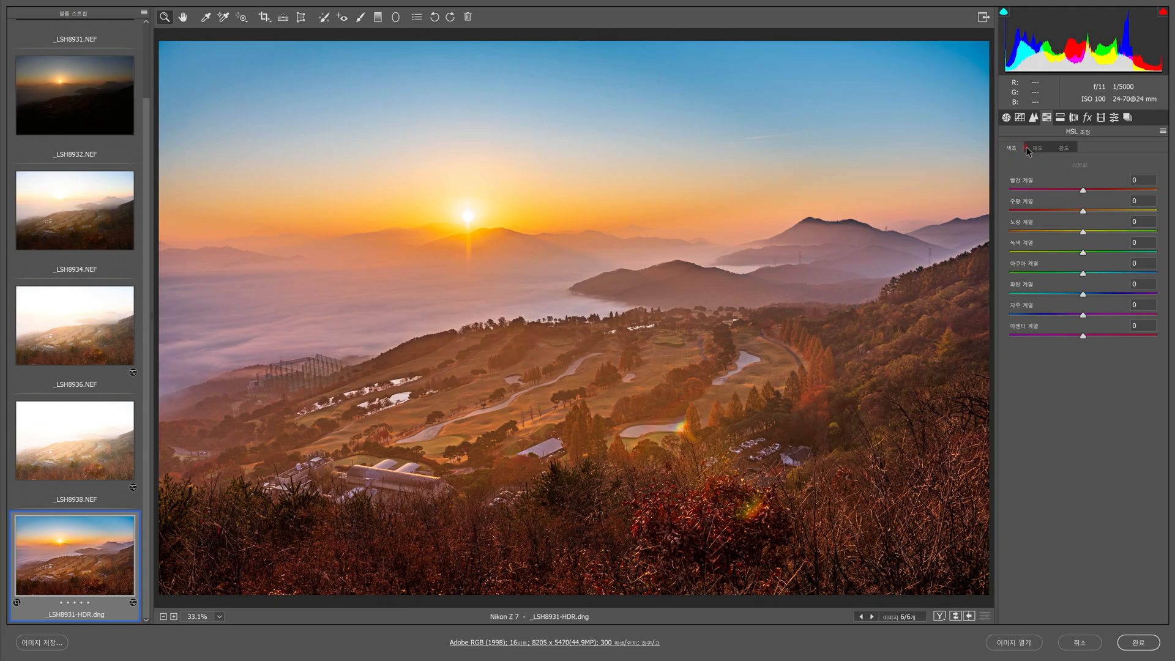
pyautogui.click(1043, 153)
pyautogui.click(1065, 150)
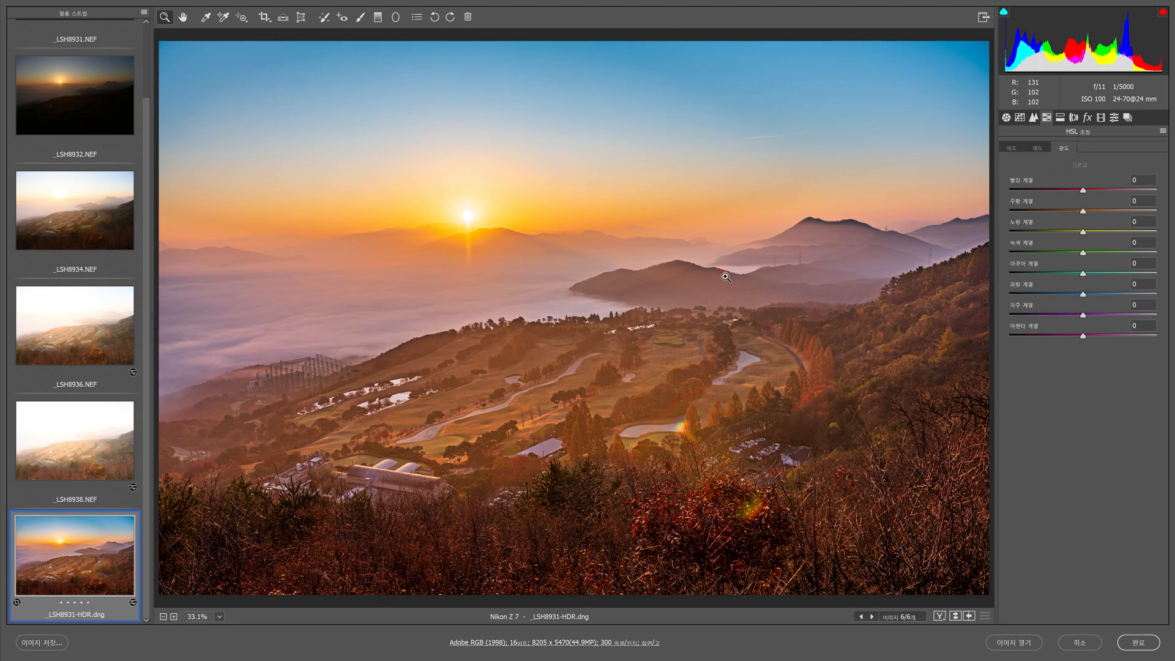
pyautogui.click(1011, 149)
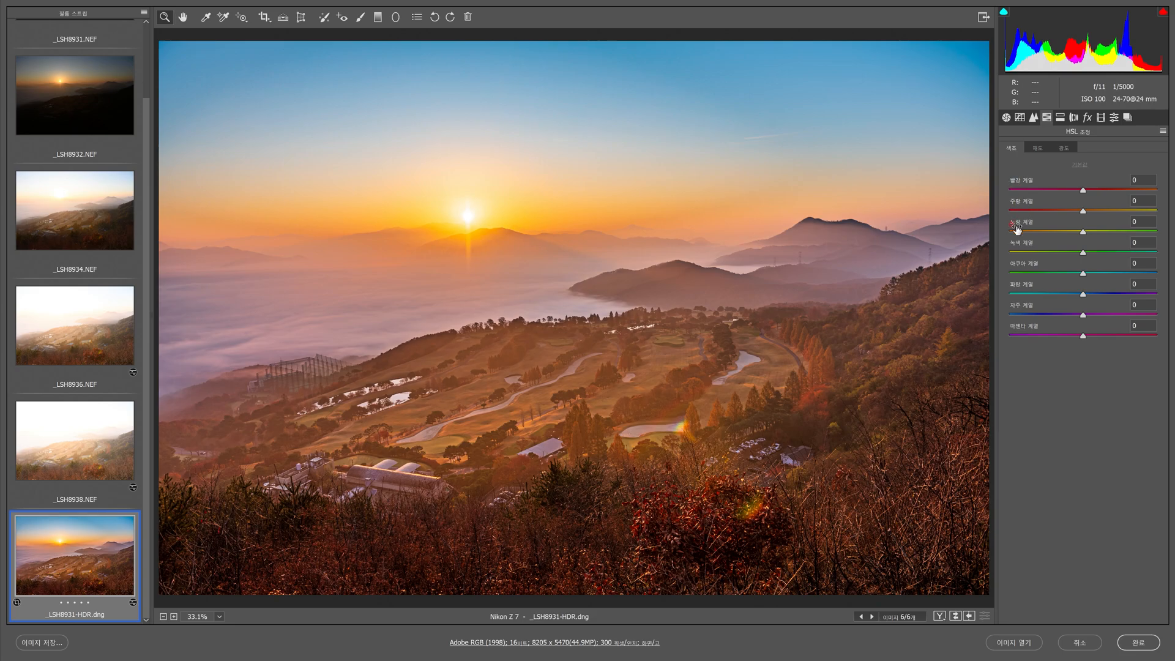
# Raise the saturation of the orange tones slightly in the HSL adjustments
pyautogui.click(1037, 150)
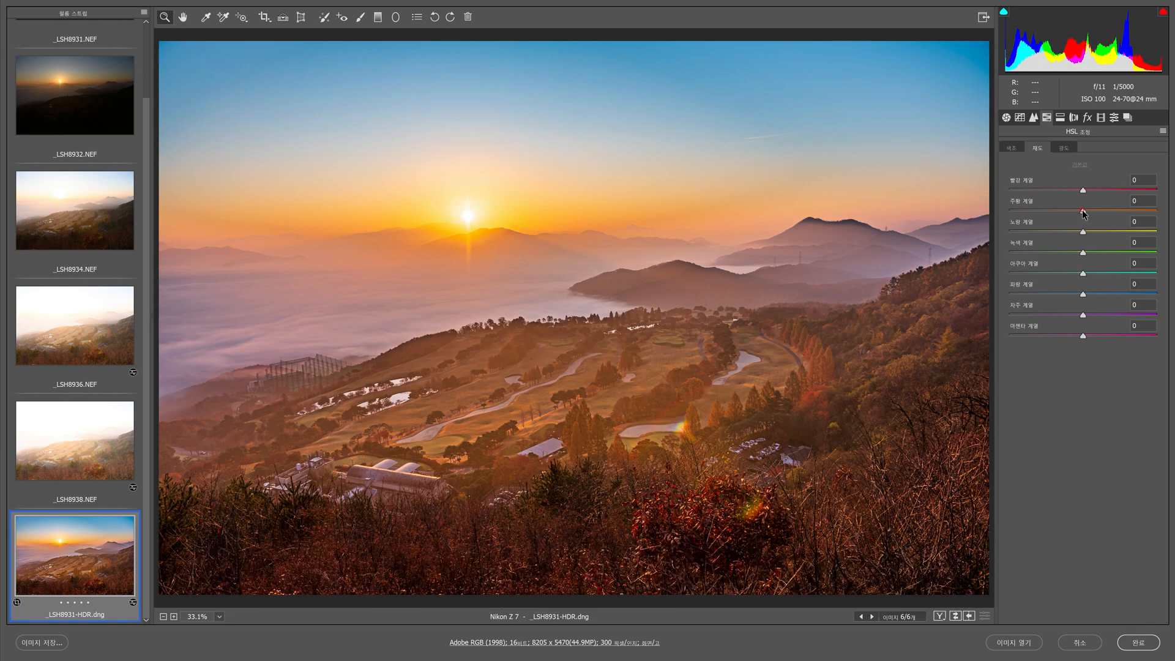
pyautogui.moveTo(1082, 212)
pyautogui.mouseDown()
pyautogui.moveTo(1102, 214)
pyautogui.moveTo(1091, 215)
pyautogui.mouseUp()
pyautogui.moveTo(1088, 211); pyautogui.dragTo(1089, 211)
# Set the HSL luminance of the oranges to -10 and of the yellows to -5
pyautogui.click(1065, 149)
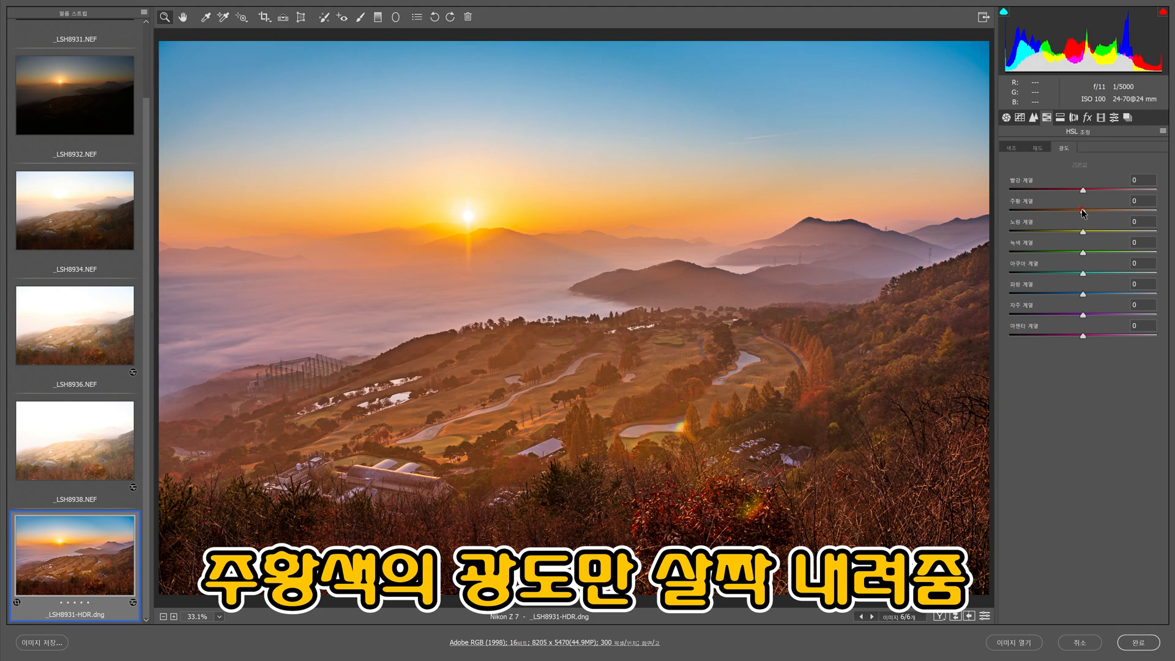
pyautogui.moveTo(1082, 210); pyautogui.dragTo(1068, 214)
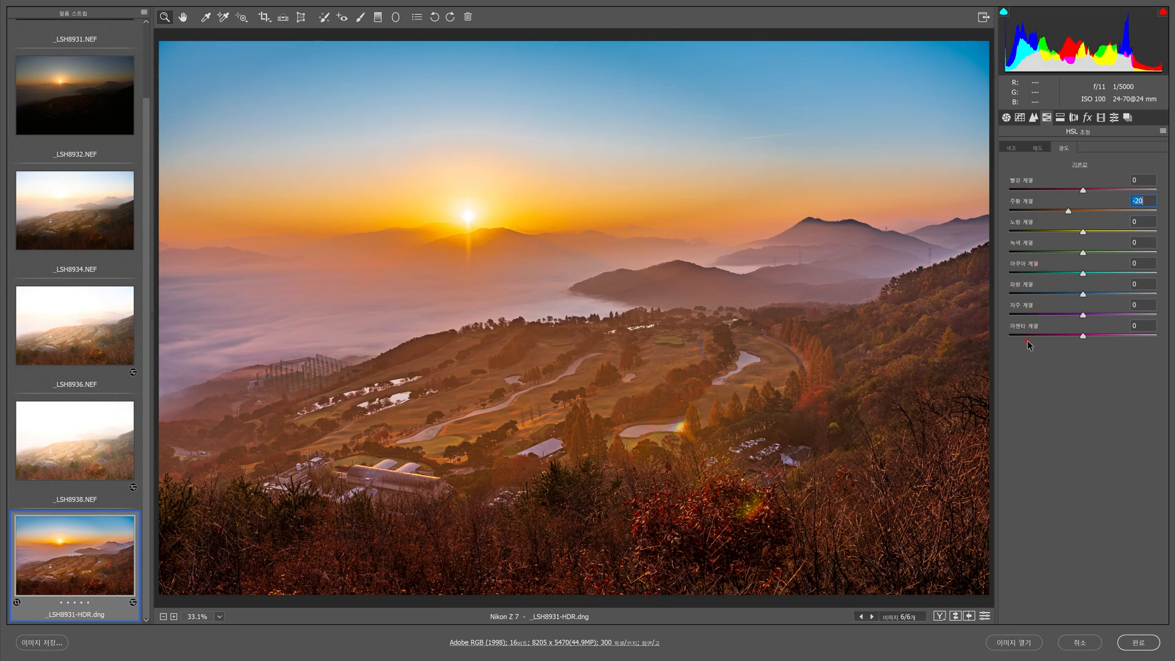
pyautogui.moveTo(1084, 232); pyautogui.dragTo(1025, 243)
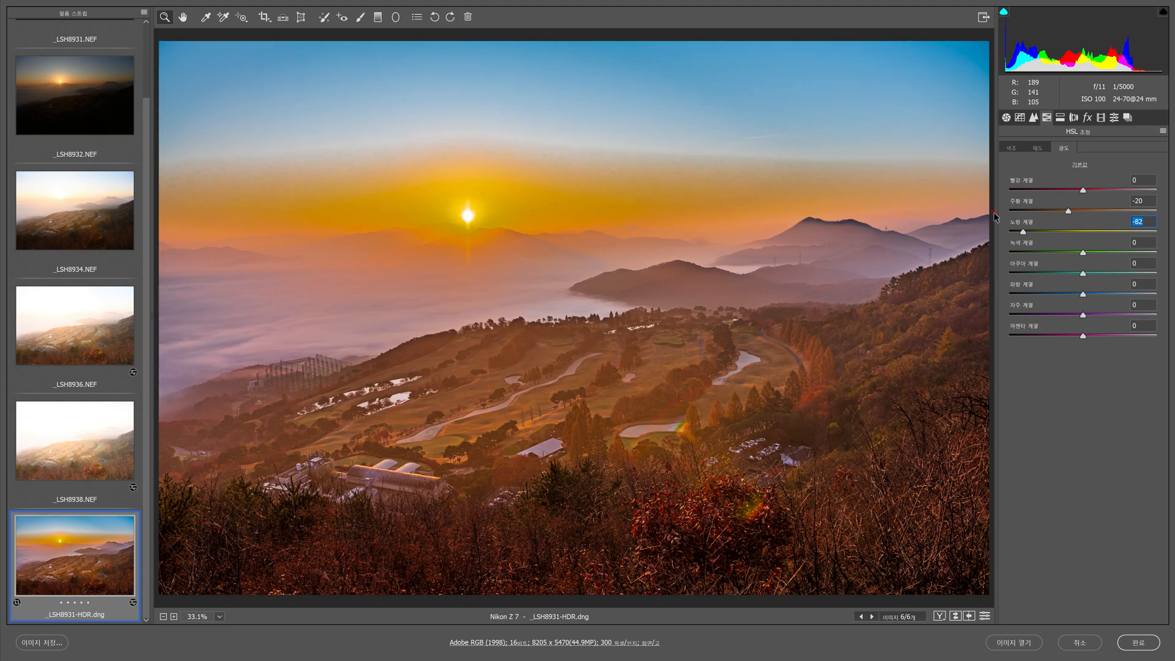
pyautogui.moveTo(1023, 232); pyautogui.dragTo(1075, 211)
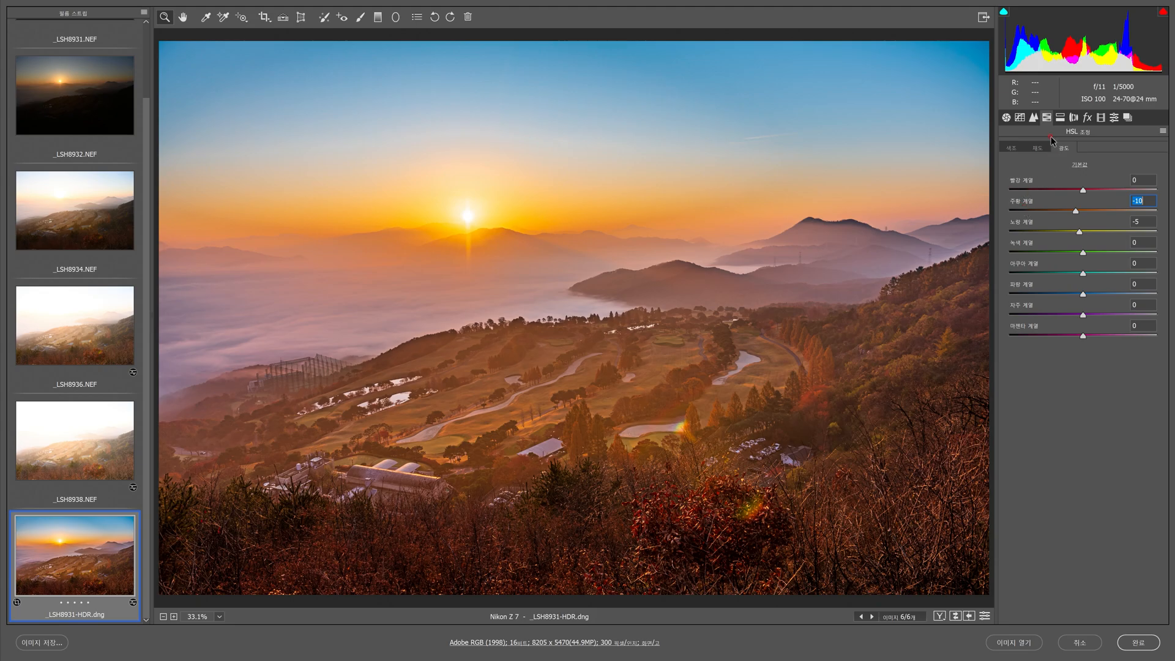
# Tint the highlights in the split toning settings with hue 20 and saturation 9
pyautogui.click(1060, 118)
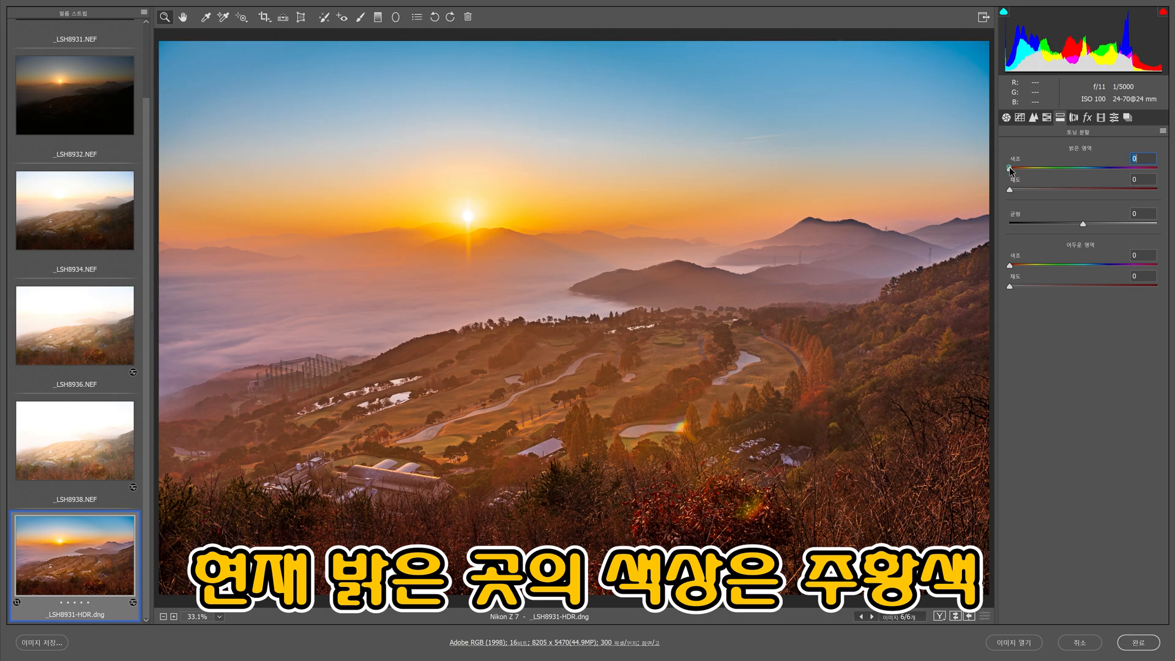
pyautogui.moveTo(1010, 168); pyautogui.dragTo(1018, 169)
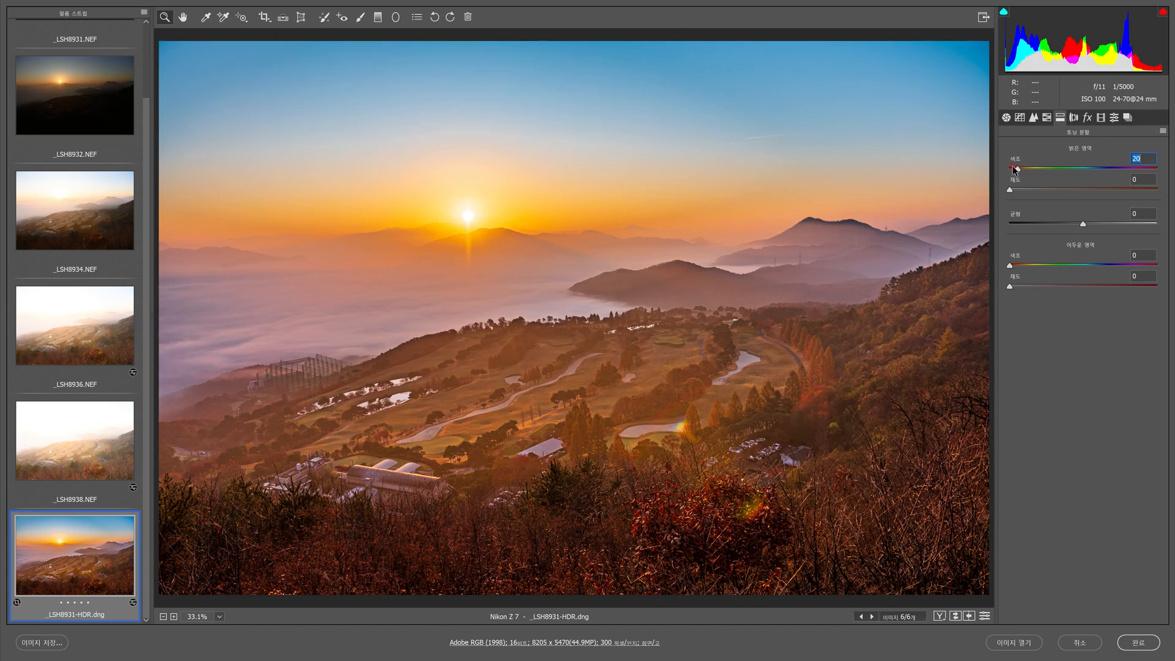
pyautogui.moveTo(1010, 192)
pyautogui.mouseDown()
pyautogui.moveTo(1044, 193)
pyautogui.moveTo(1024, 194)
pyautogui.mouseUp()
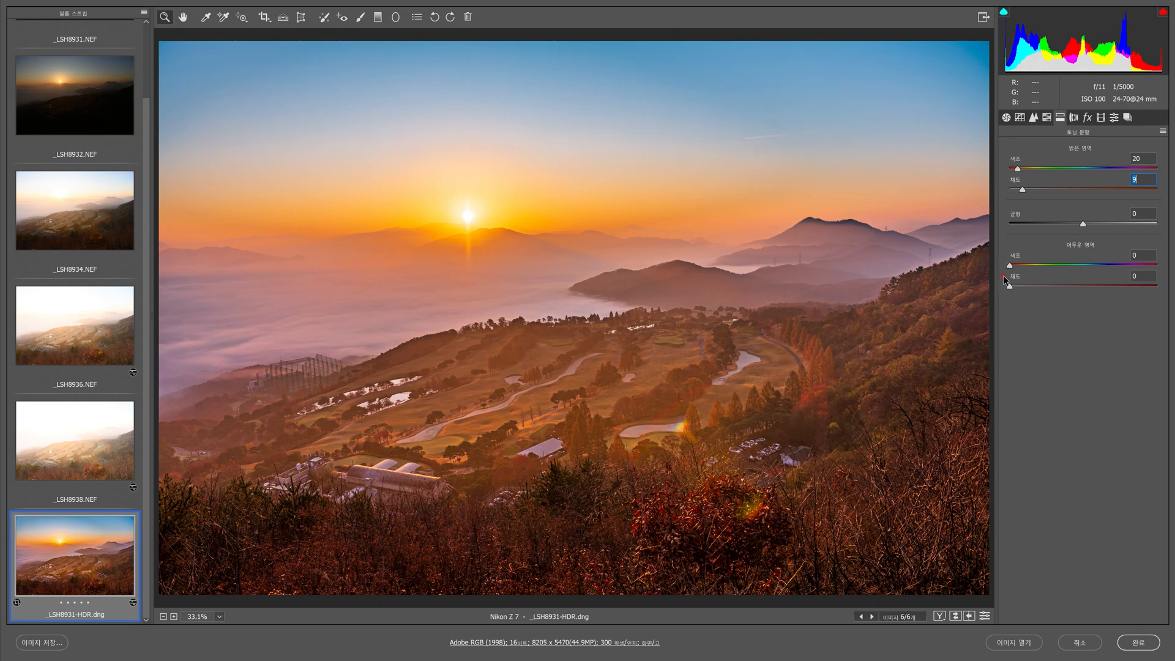
# Tint the split-toning shadows with a blue hue at low saturation and shift the balance slightly toward the highlights
pyautogui.moveTo(1010, 265); pyautogui.dragTo(1112, 267)
pyautogui.moveTo(1009, 286); pyautogui.dragTo(1021, 286)
pyautogui.moveTo(1082, 225)
pyautogui.mouseDown()
pyautogui.moveTo(1060, 228)
pyautogui.moveTo(1106, 224)
pyautogui.moveTo(1052, 226)
pyautogui.moveTo(1087, 226)
pyautogui.mouseUp()
pyautogui.moveTo(1085, 226)
pyautogui.mouseDown()
pyautogui.moveTo(1035, 224)
pyautogui.moveTo(1095, 230)
pyautogui.mouseUp()
# Open the lens correction settings and examine the sky from one edge to the other at 100% for dust spots
pyautogui.click(1073, 119)
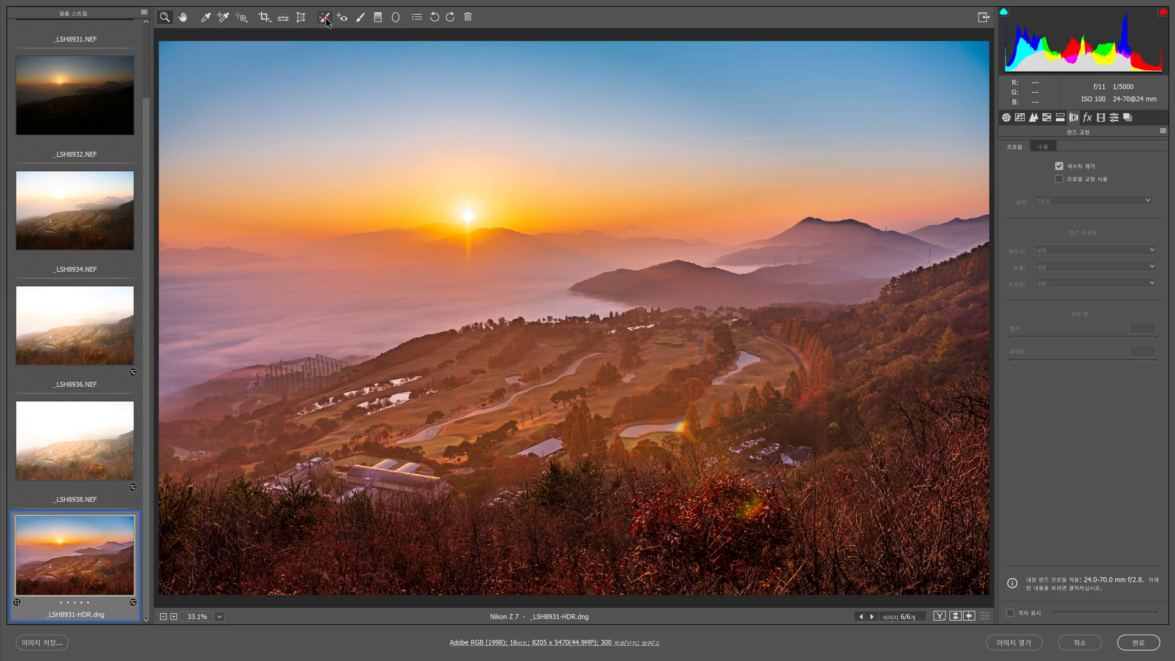
pyautogui.rightClick(334, 106)
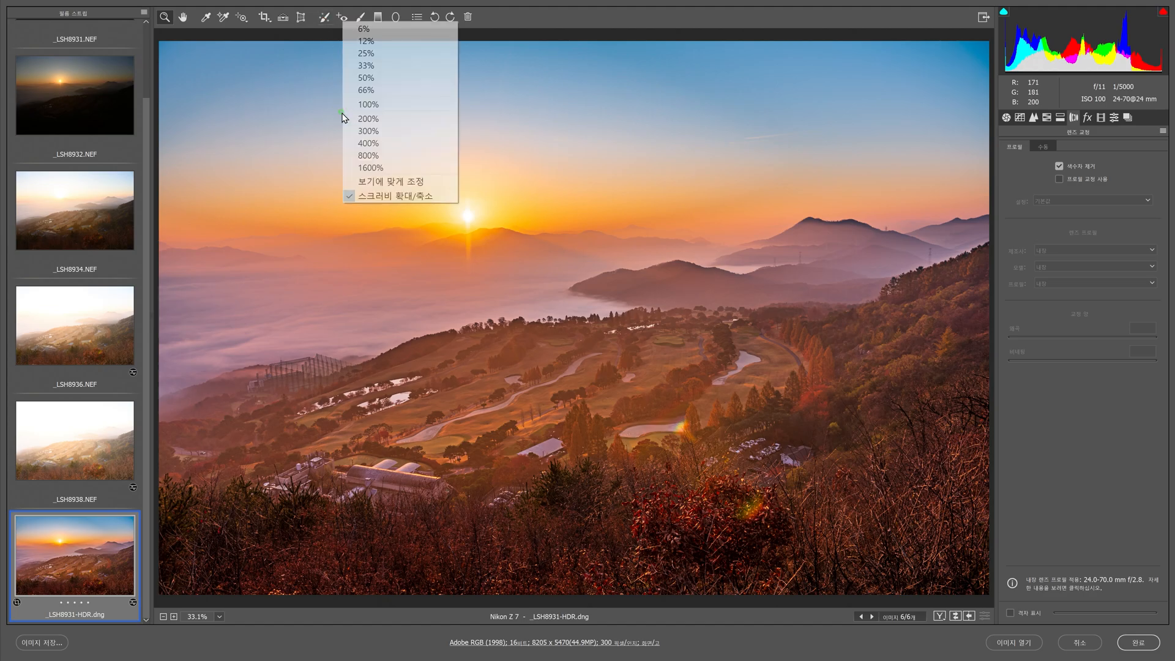
pyautogui.click(379, 105)
pyautogui.scroll(10, 433, 139)
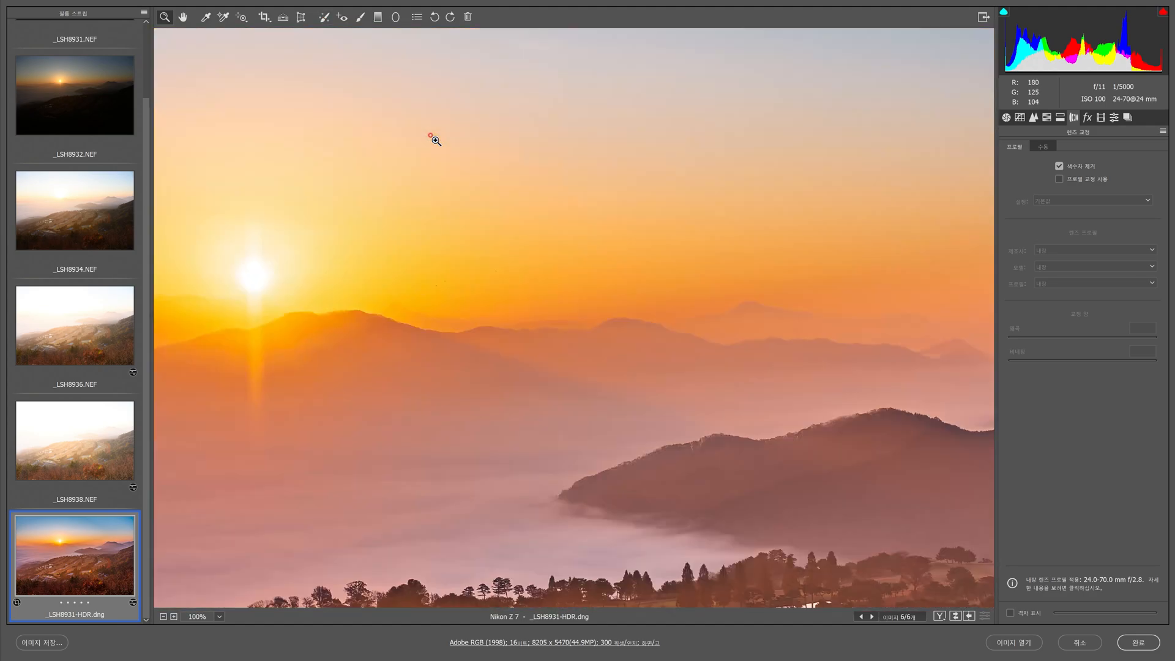
pyautogui.press('space')
pyautogui.moveTo(369, 109); pyautogui.dragTo(845, 456)
pyautogui.moveTo(428, 244); pyautogui.dragTo(790, 388)
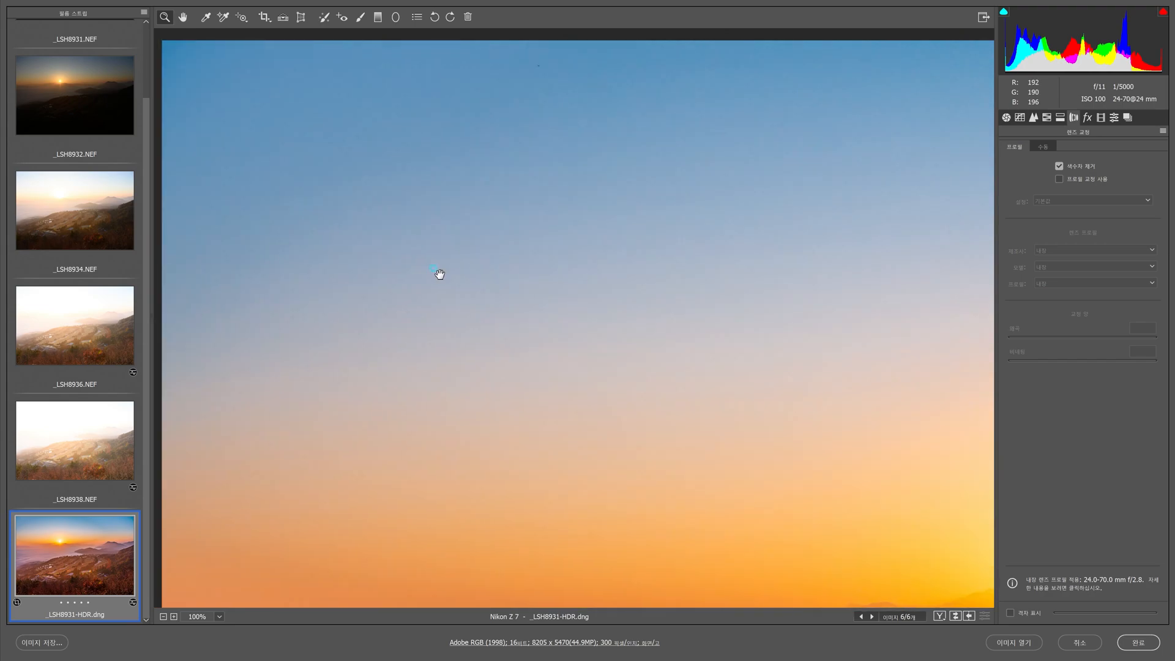
pyautogui.moveTo(438, 270); pyautogui.dragTo(627, 331)
pyautogui.scroll(-5, 533, 310)
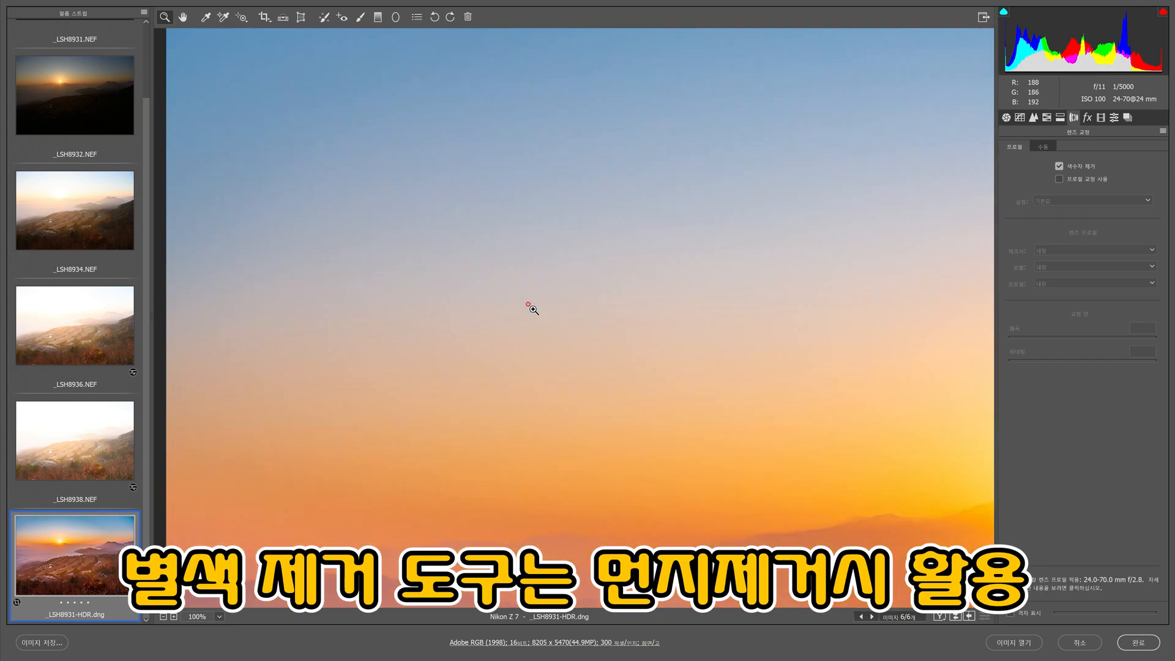
pyautogui.scroll(-10, 534, 310)
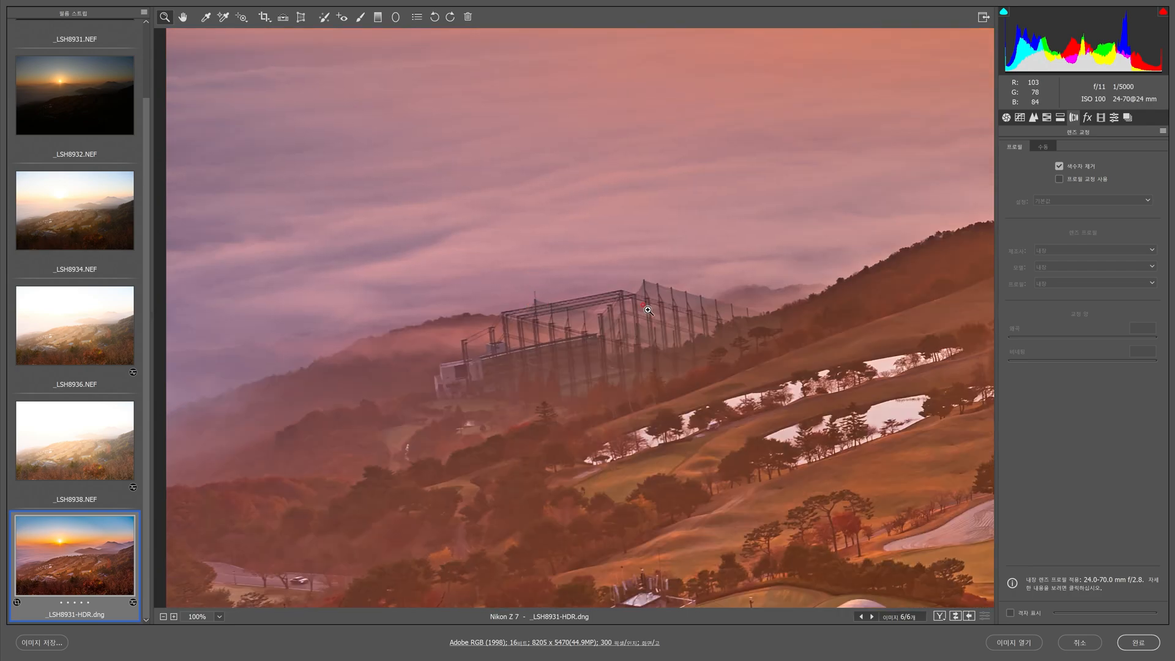
pyautogui.moveTo(917, 262); pyautogui.dragTo(137, 283)
pyautogui.scroll(4, 346, 284)
pyautogui.scroll(5, 348, 290)
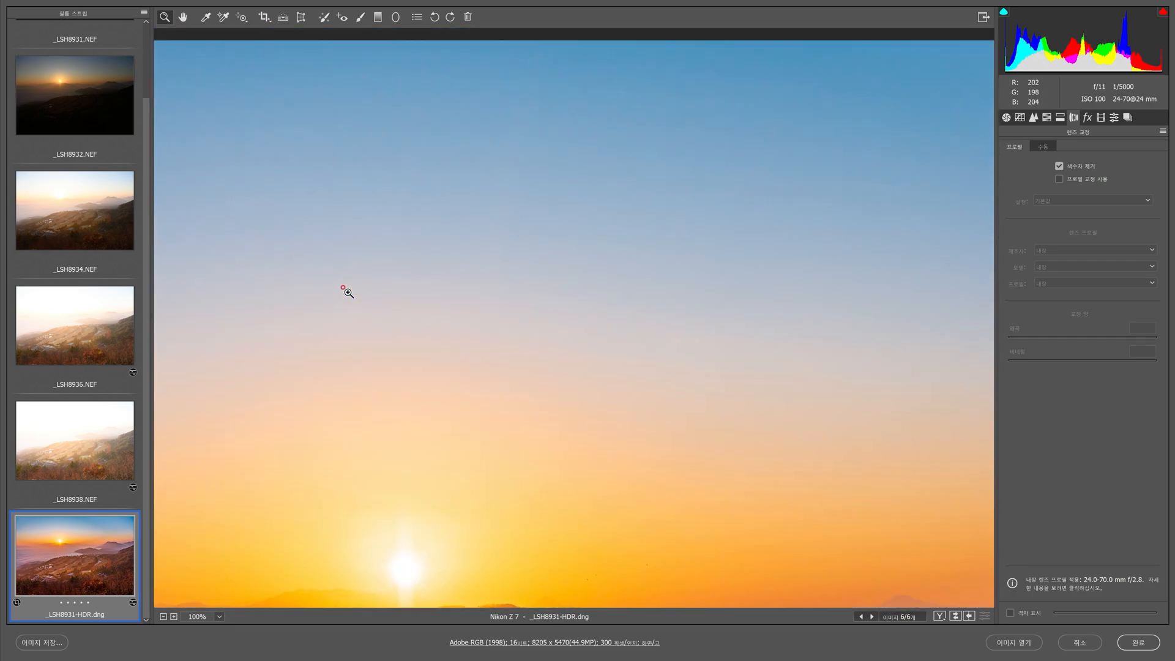
pyautogui.moveTo(833, 187); pyautogui.dragTo(278, 200)
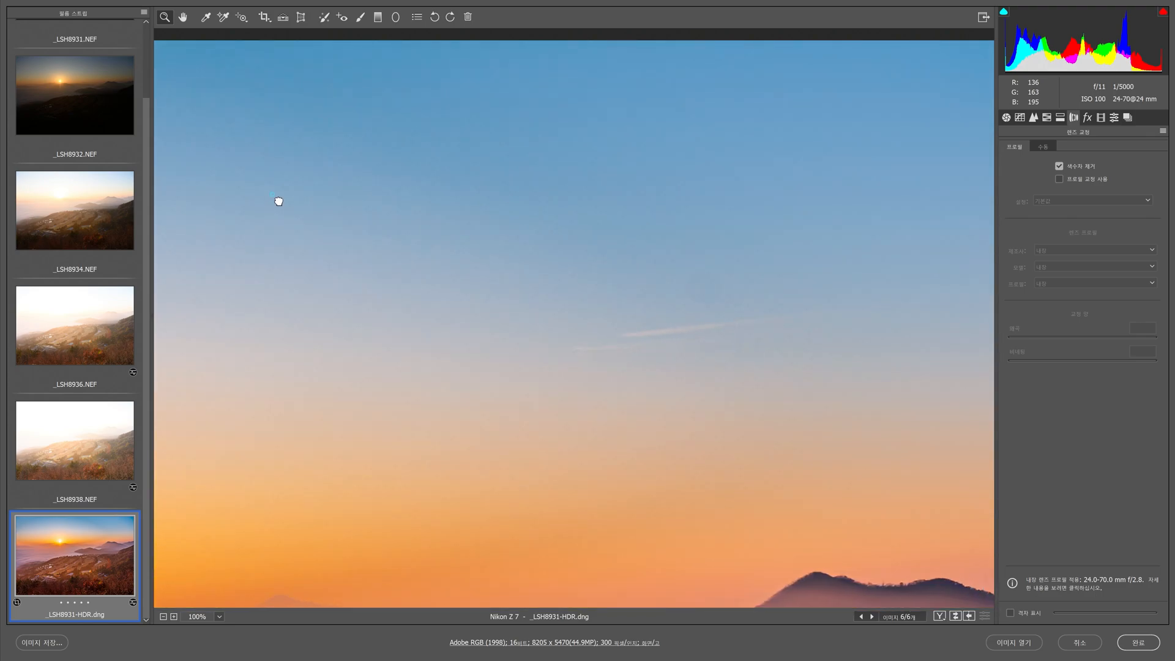
# Examine the wooded hillside, the distant mountains, the mist and the sky around the sun at 100% for spots
pyautogui.scroll(-3, 375, 229)
pyautogui.scroll(-10, 378, 235)
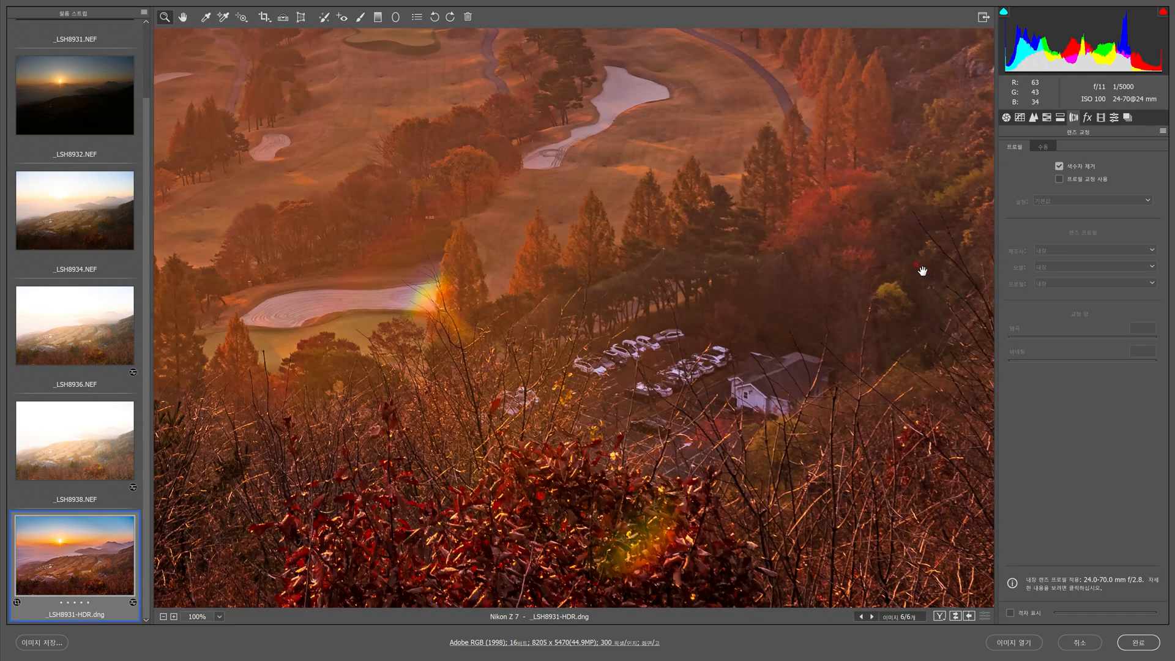
pyautogui.moveTo(920, 269); pyautogui.dragTo(283, 296)
pyautogui.scroll(3, 277, 311)
pyautogui.scroll(8, 277, 310)
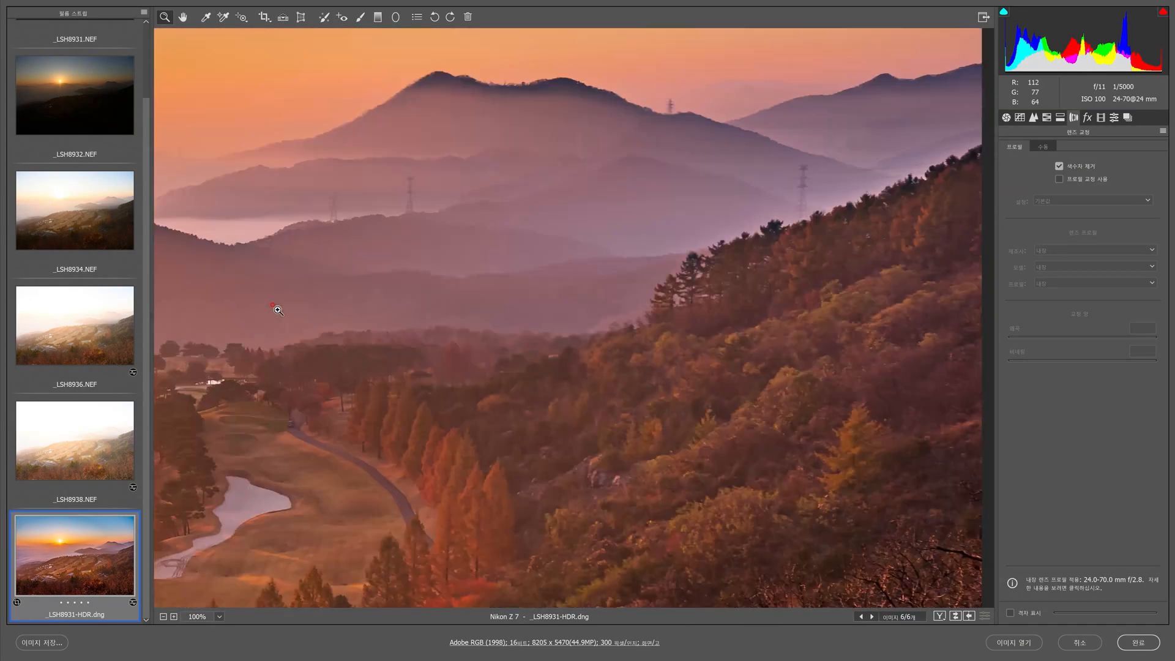
pyautogui.scroll(4, 277, 311)
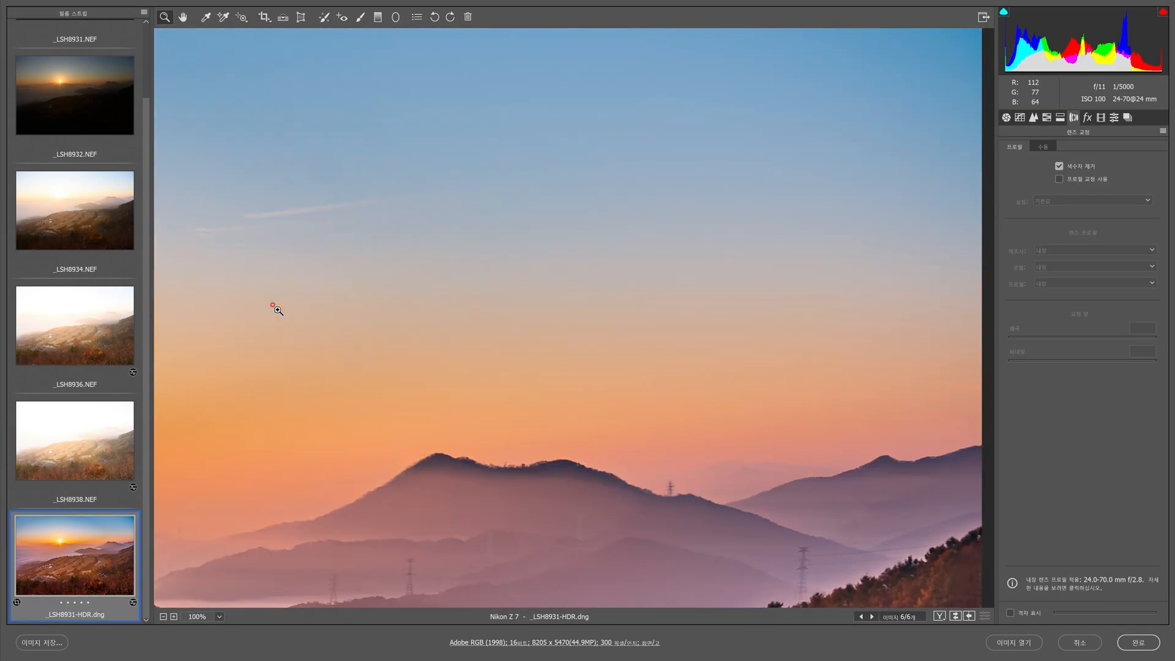
pyautogui.scroll(2, 277, 310)
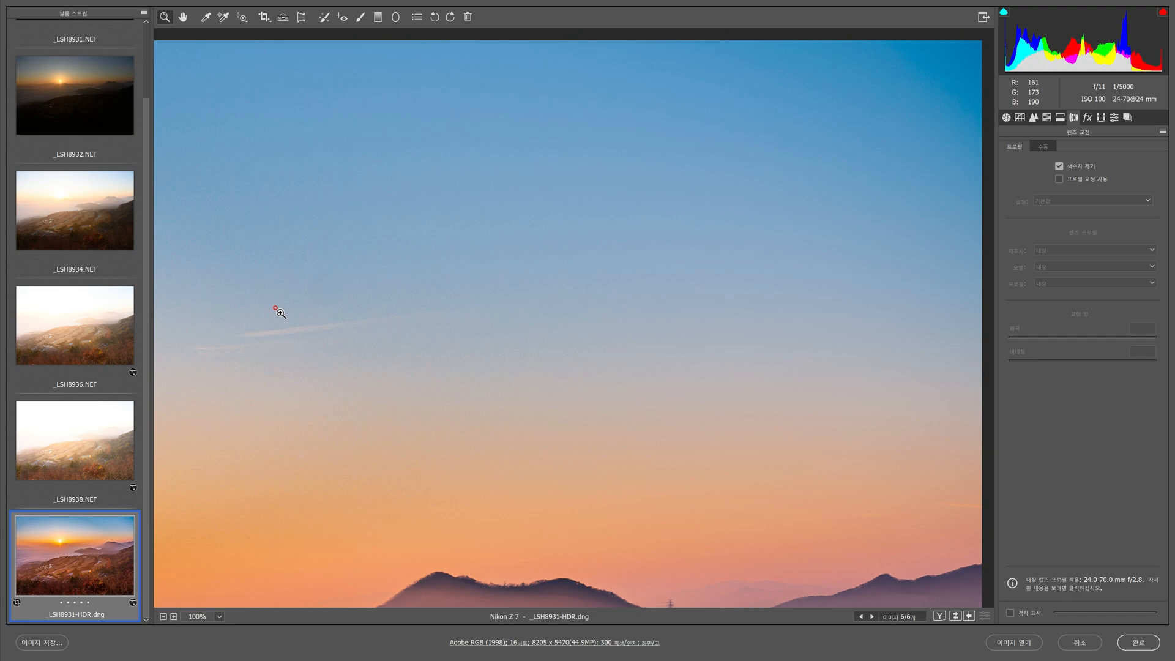
pyautogui.scroll(-15, 280, 313)
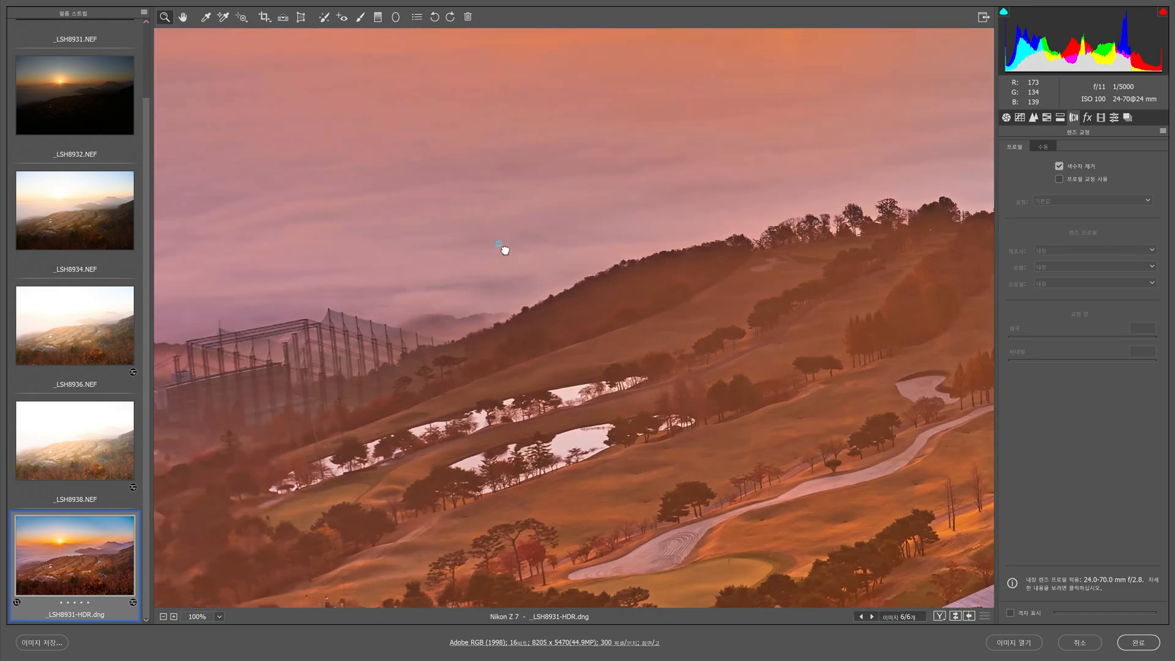
pyautogui.moveTo(498, 239); pyautogui.dragTo(550, 380)
pyautogui.moveTo(412, 181); pyautogui.dragTo(479, 433)
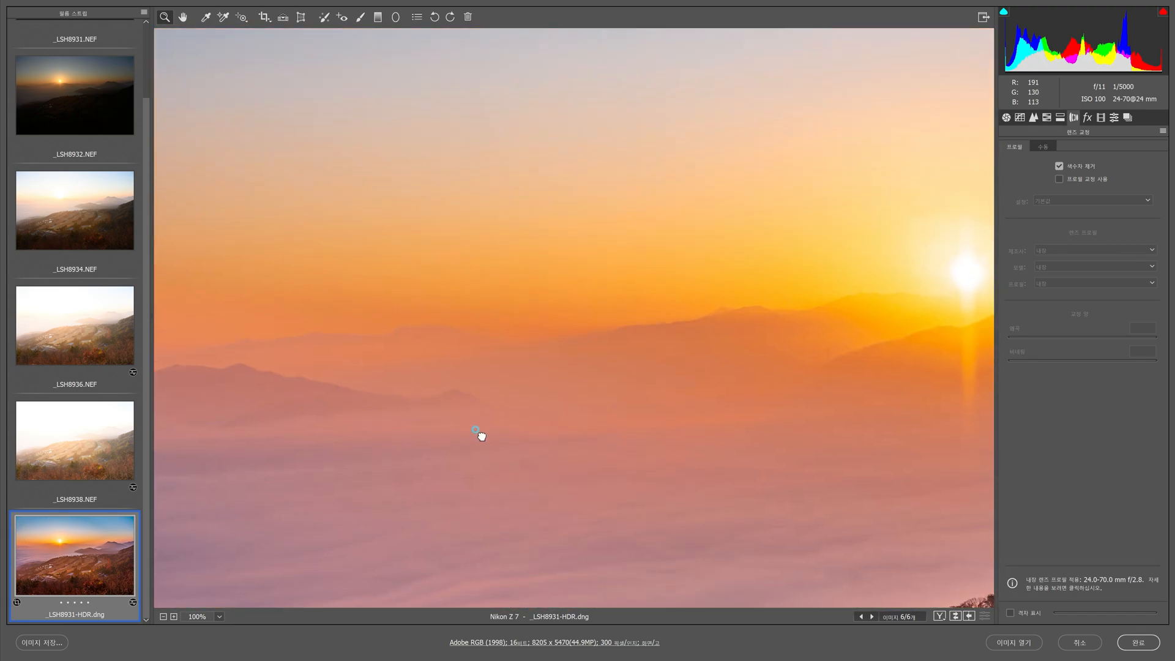
pyautogui.moveTo(416, 158); pyautogui.dragTo(414, 386)
pyautogui.moveTo(525, 273); pyautogui.dragTo(336, 244)
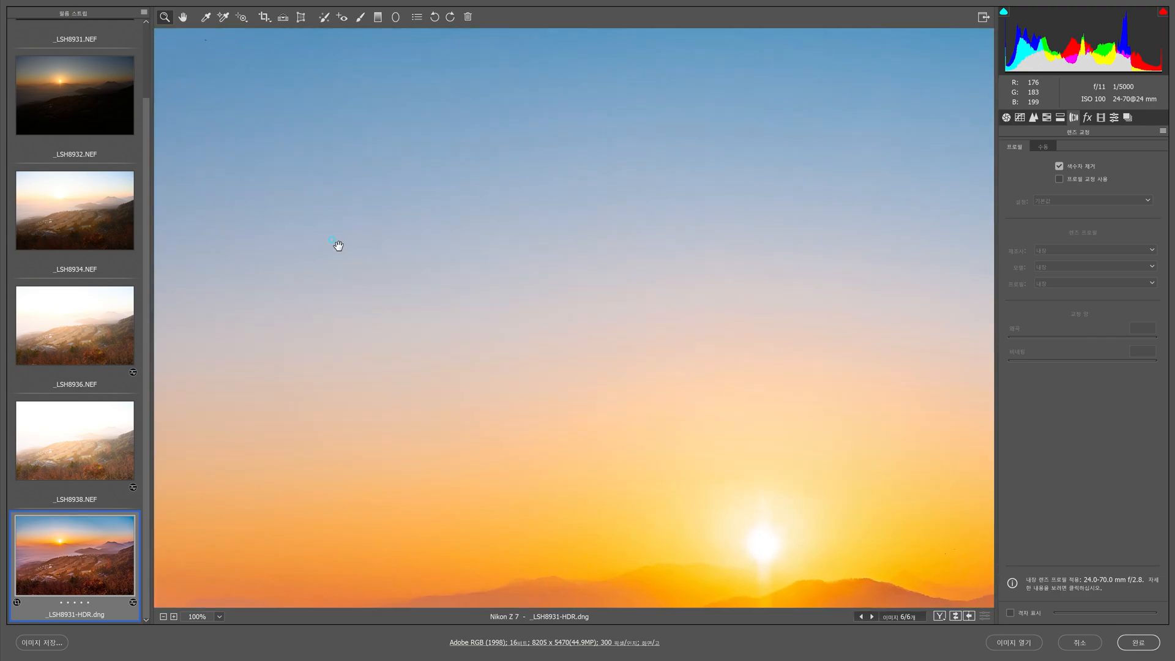
pyautogui.moveTo(585, 275); pyautogui.dragTo(619, 259)
# Examine the golf course and the foreground bushes at 100% for lens flare
pyautogui.scroll(-15, 486, 322)
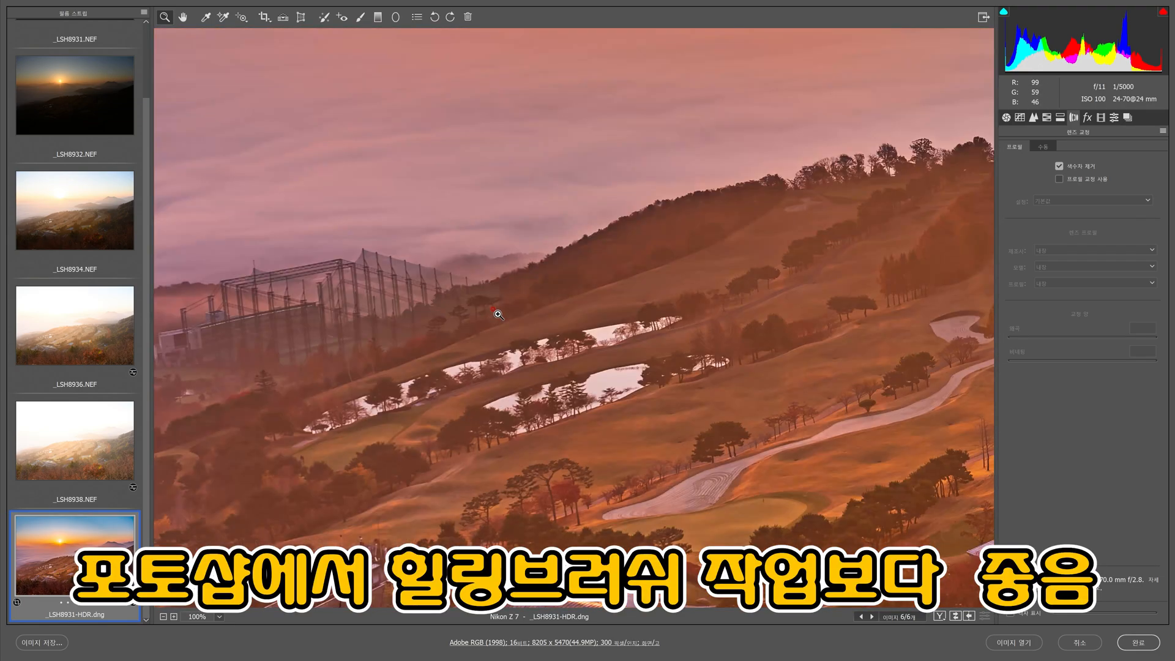
pyautogui.moveTo(499, 314); pyautogui.dragTo(483, 228)
pyautogui.moveTo(609, 342); pyautogui.dragTo(538, 231)
pyautogui.moveTo(591, 307); pyautogui.dragTo(284, 405)
pyautogui.moveTo(624, 336); pyautogui.dragTo(528, 284)
pyautogui.moveTo(640, 378); pyautogui.dragTo(440, 467)
pyautogui.moveTo(542, 320); pyautogui.dragTo(558, 60)
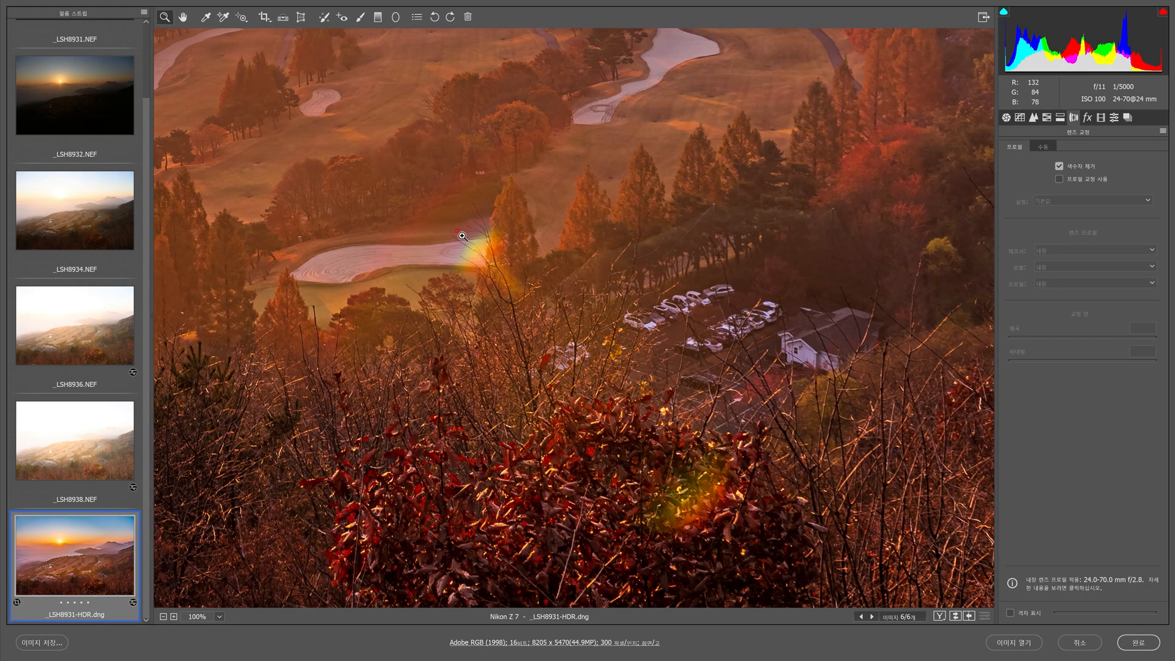
pyautogui.scroll(-2, 576, 378)
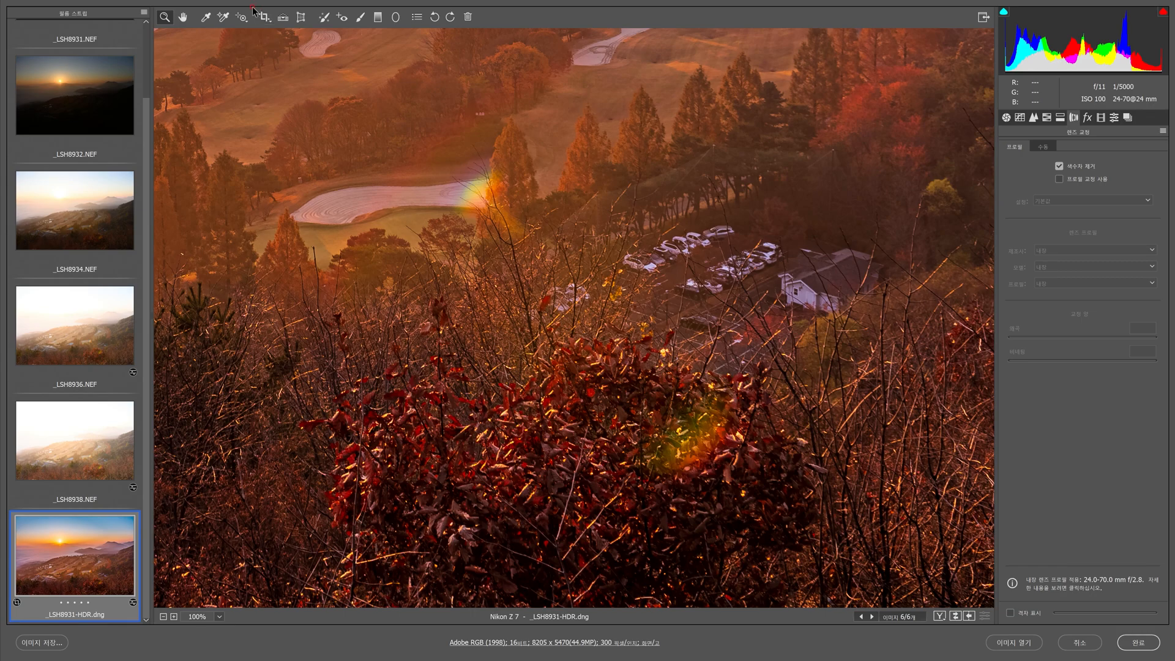
# Heal the rainbow flare beside the bunker with the Spot Removal tool at size 34, sampling from the nearby tree by the fairway
pyautogui.click(324, 19)
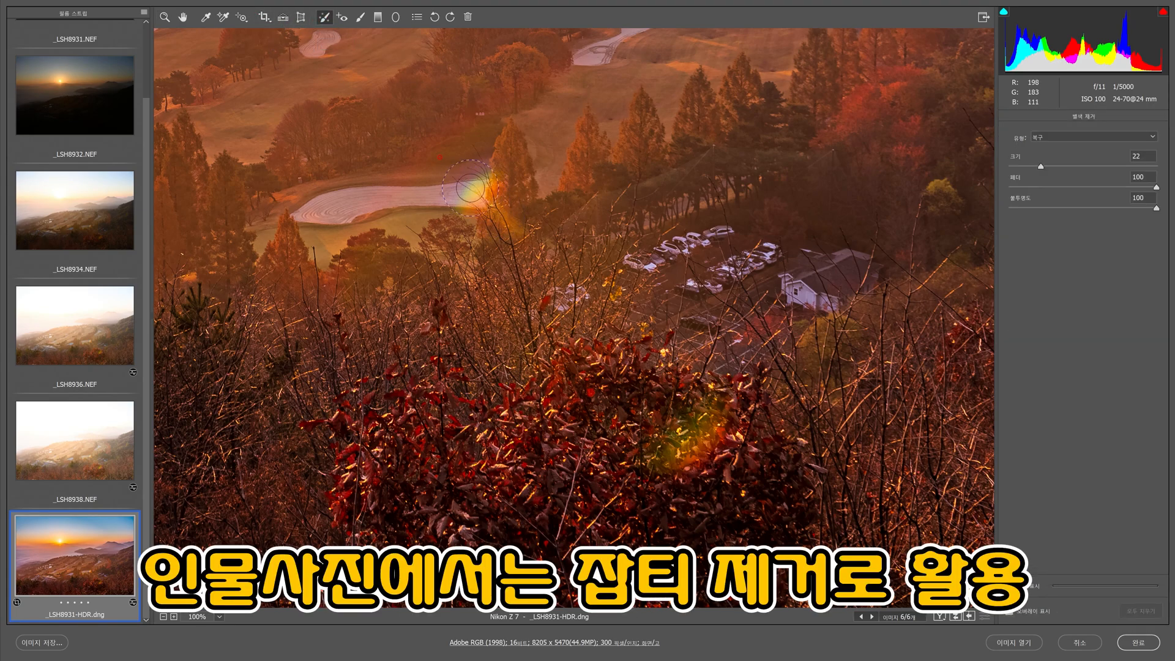
pyautogui.press(']')
pyautogui.press(']')
pyautogui.press(']')
pyautogui.press(']')
pyautogui.press(']')
pyautogui.press(']')
pyautogui.scroll(1, 484, 199)
pyautogui.click(483, 261)
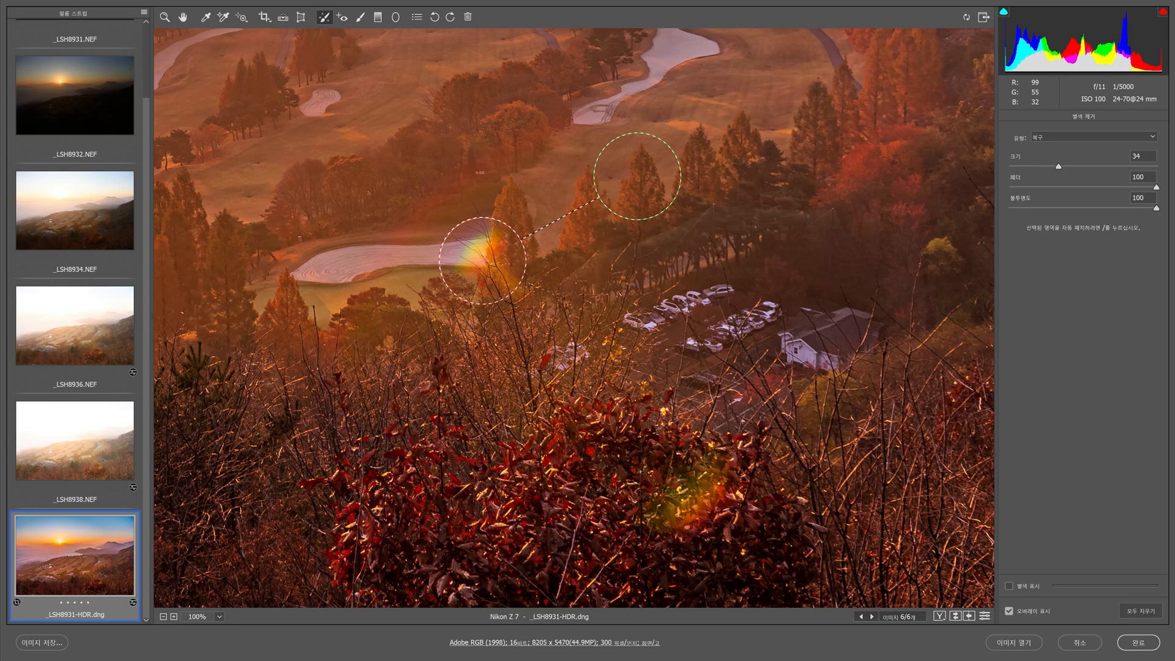
pyautogui.moveTo(630, 196); pyautogui.dragTo(584, 225)
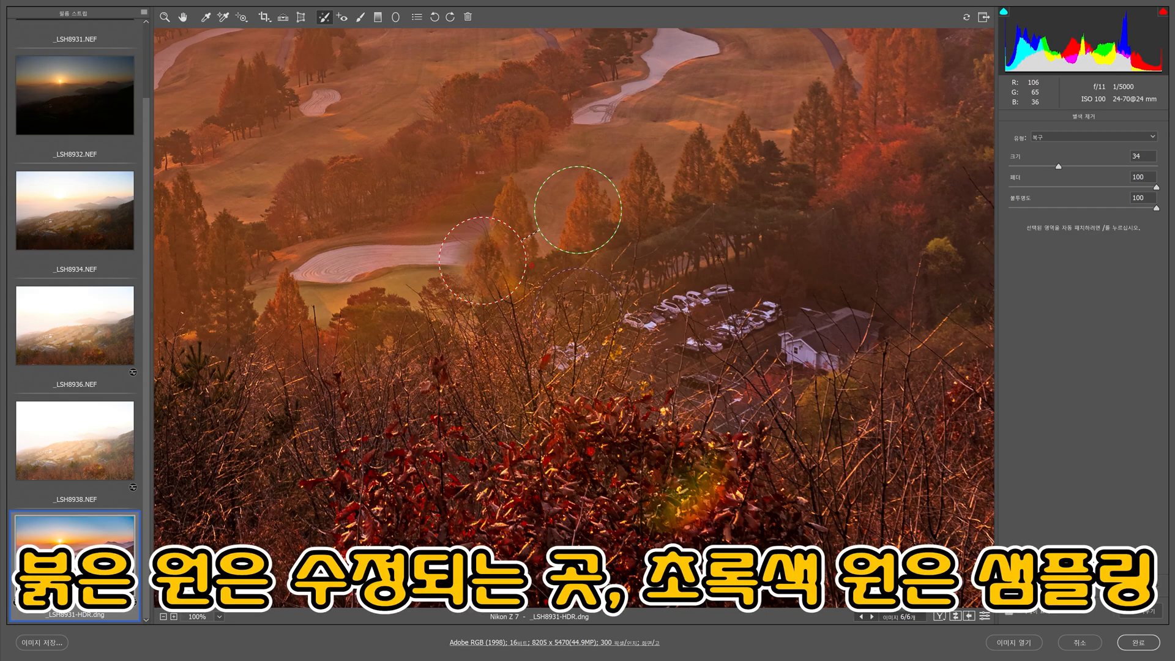
# Fine-tune the bunker heal's sampling area over the nearby tree and heal the rainbow flare on the red foreground bush at size 34
pyautogui.moveTo(589, 229); pyautogui.dragTo(582, 229)
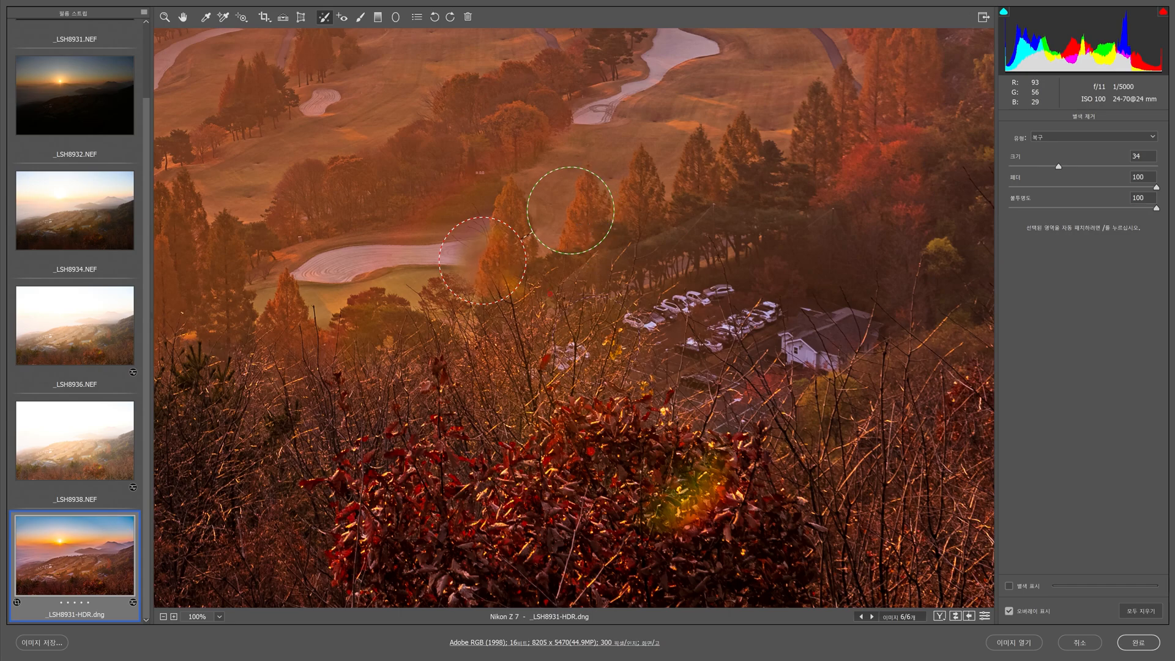
pyautogui.scroll(-3, 659, 369)
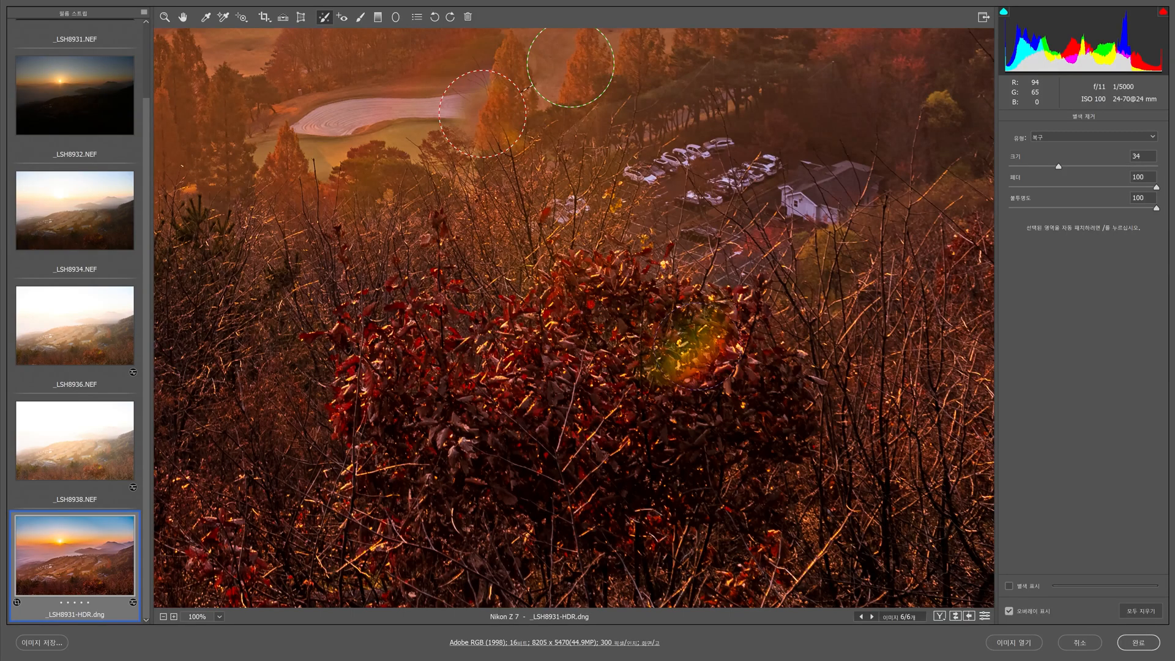
pyautogui.click(691, 352)
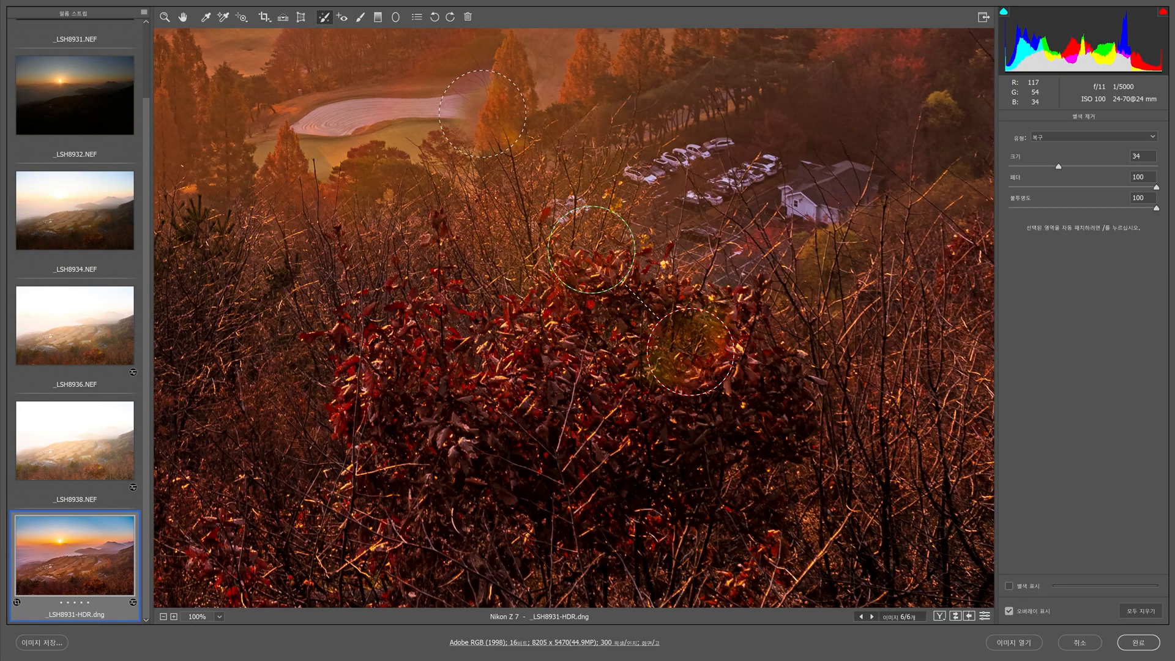
# Heal the remaining flare just below the tree beside the bunker at size 34 and show the whole photo
pyautogui.scroll(5, 532, 355)
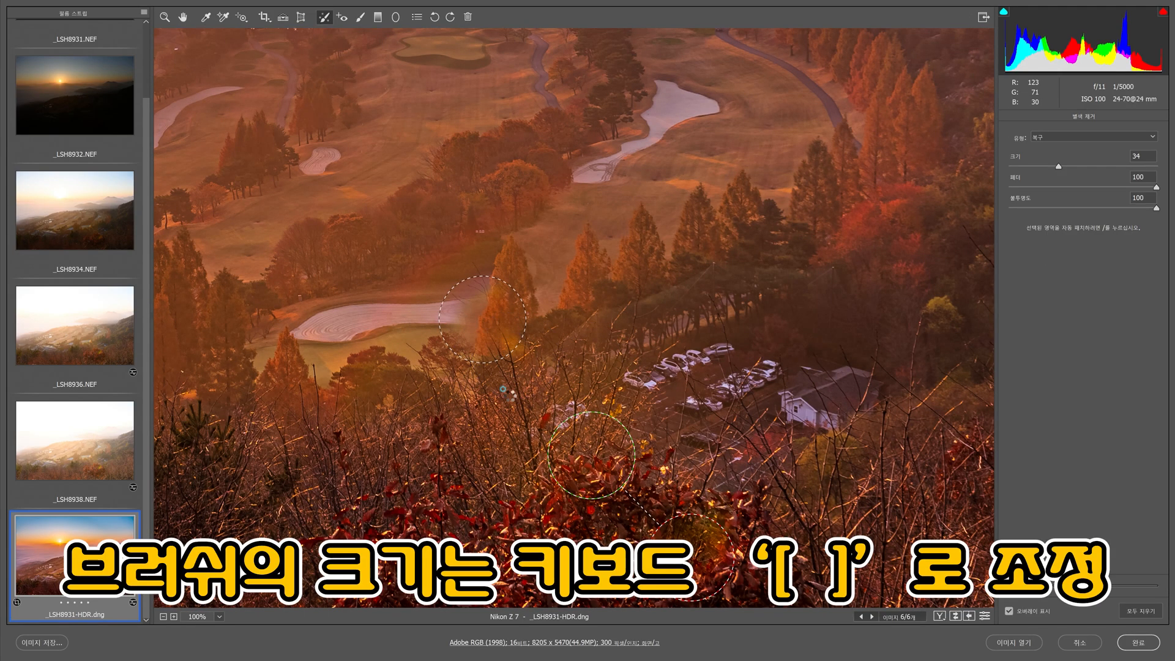
pyautogui.click(516, 354)
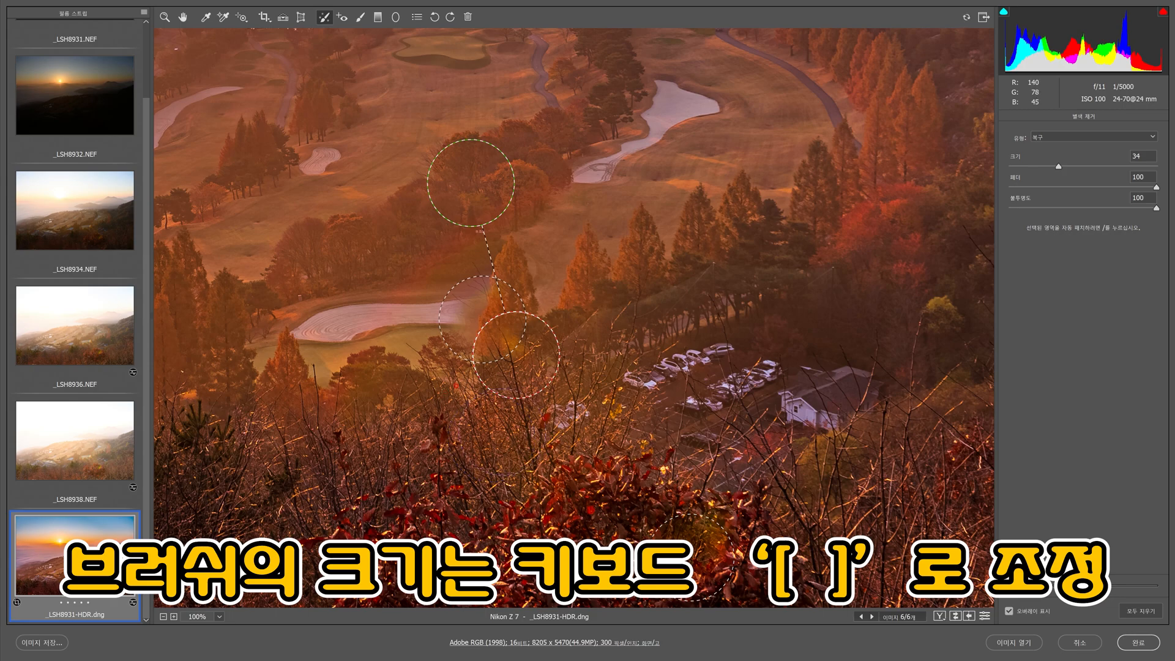
pyautogui.scroll(2, 494, 434)
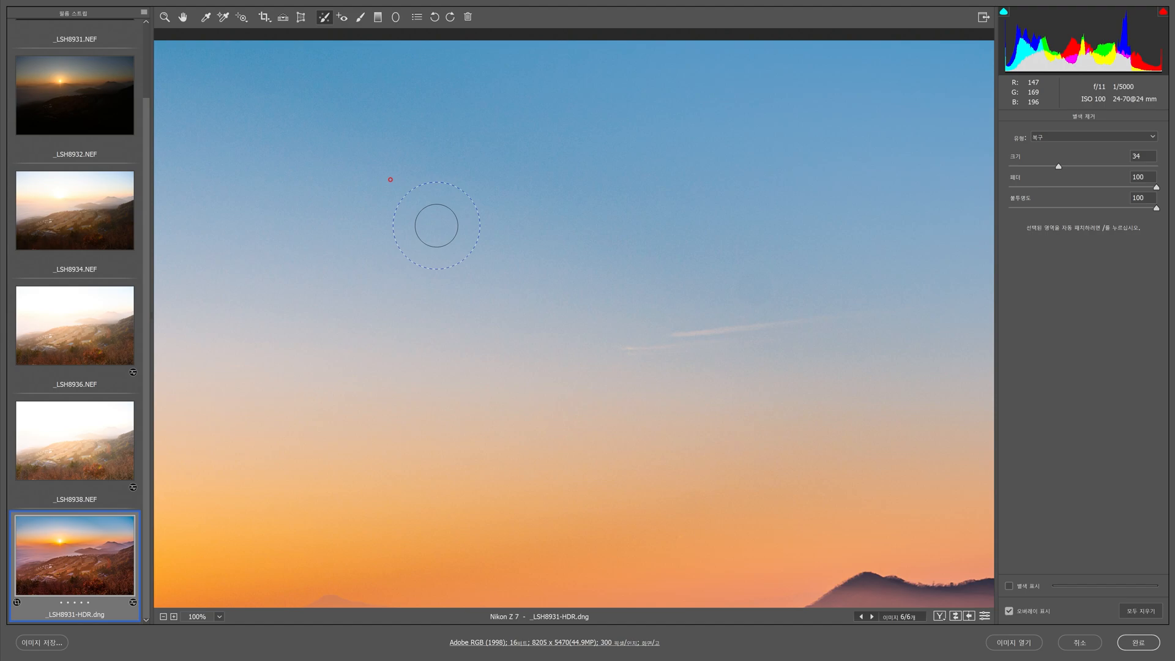
pyautogui.hotkey('ctrl', '0')
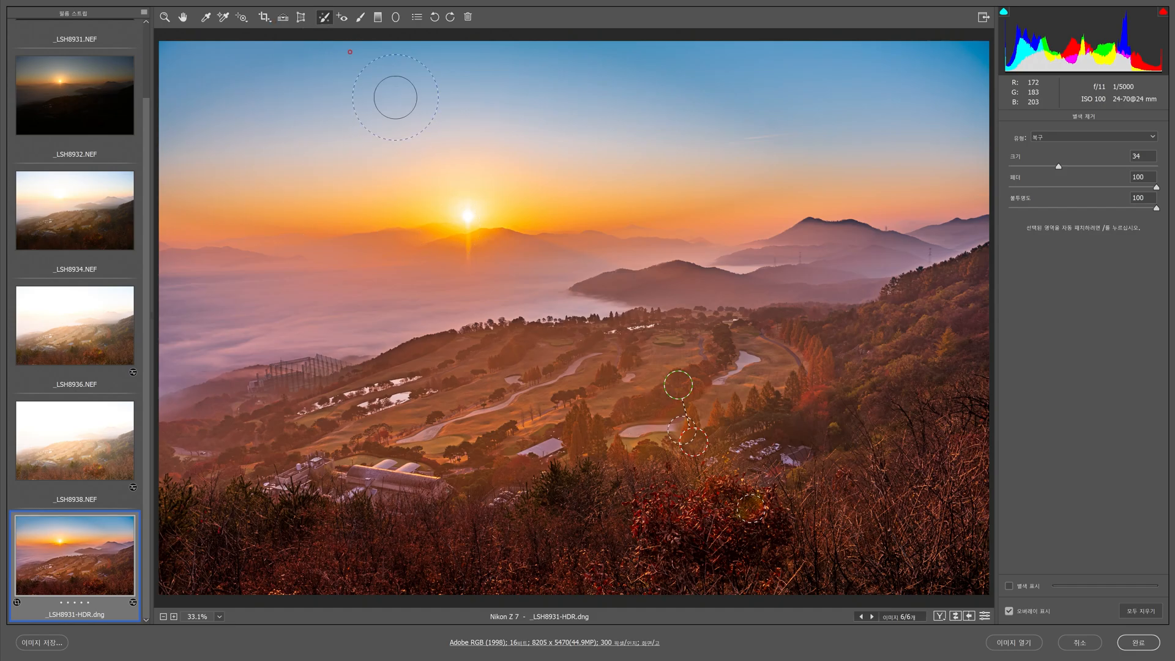
# Add a graduated filter with temperature -25 running from the sky just above the sun down to the foreground buildings, and check its mask
pyautogui.click(378, 17)
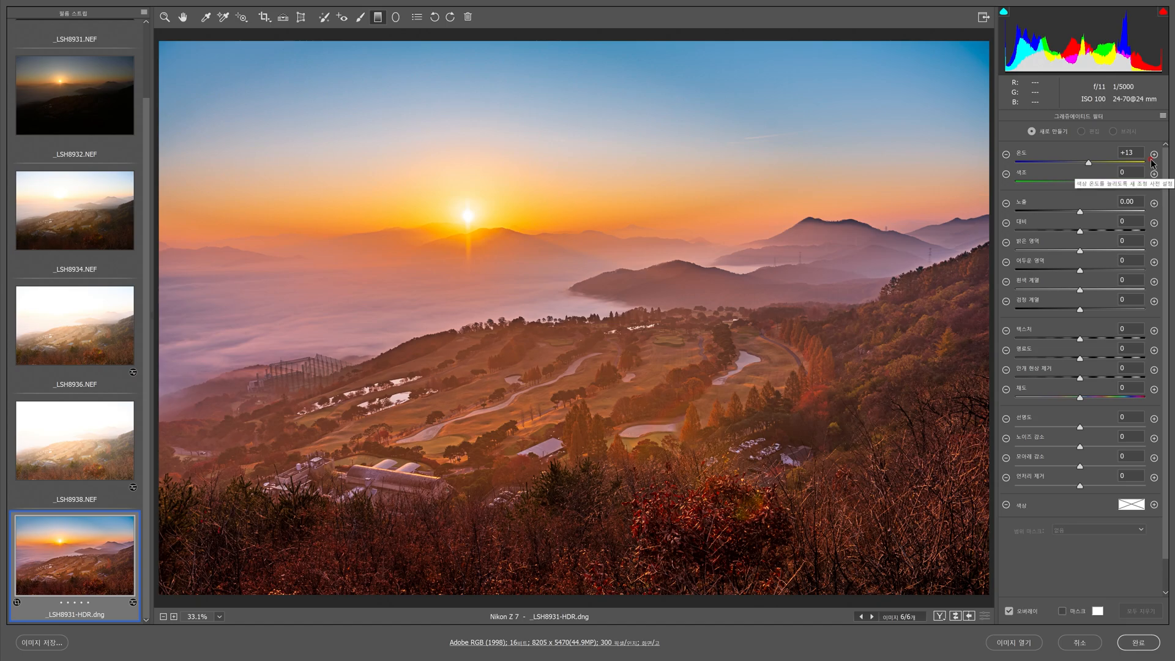
pyautogui.click(1006, 155)
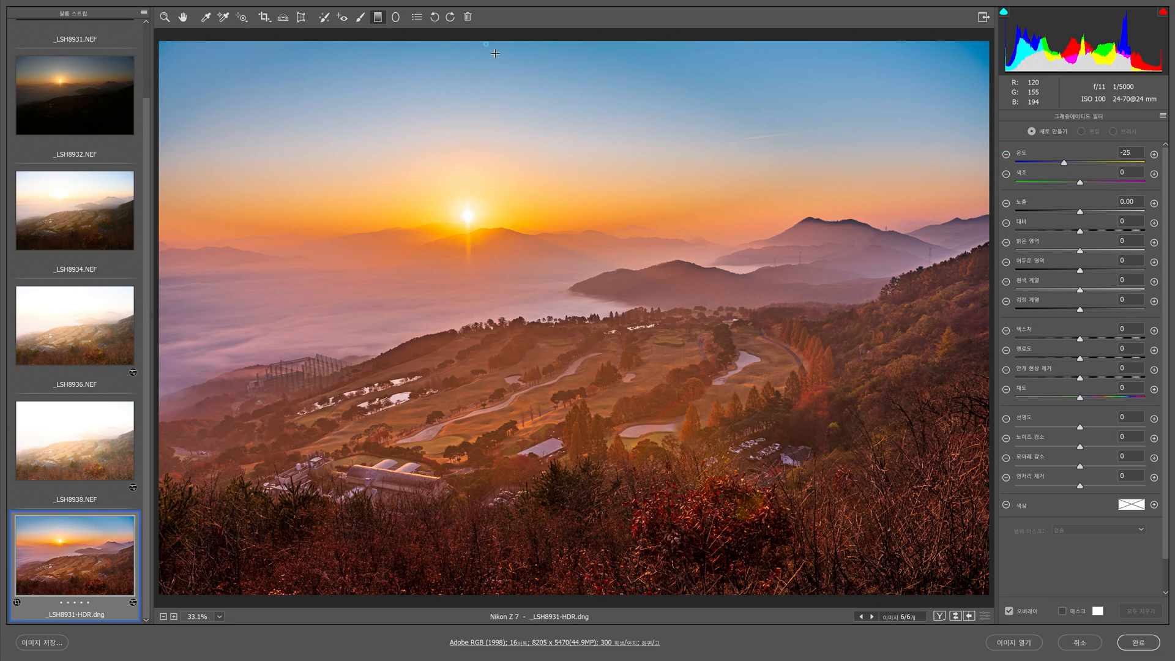
pyautogui.moveTo(495, 61); pyautogui.dragTo(500, 478)
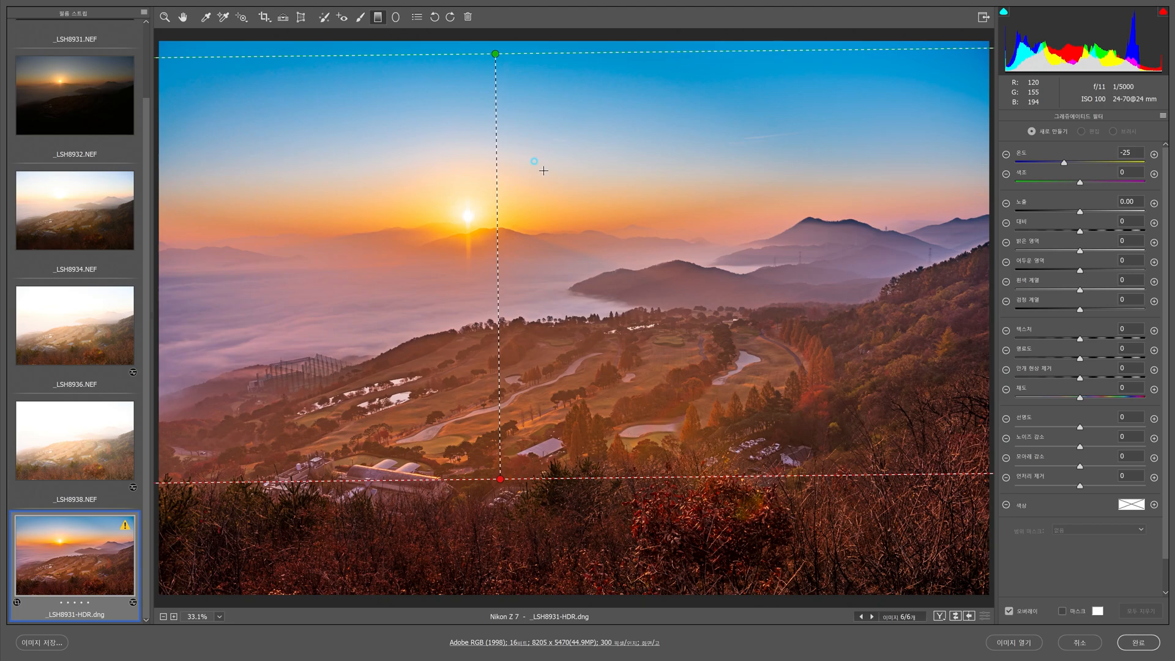
pyautogui.moveTo(497, 54); pyautogui.dragTo(500, 184)
pyautogui.moveTo(503, 242); pyautogui.dragTo(498, 312)
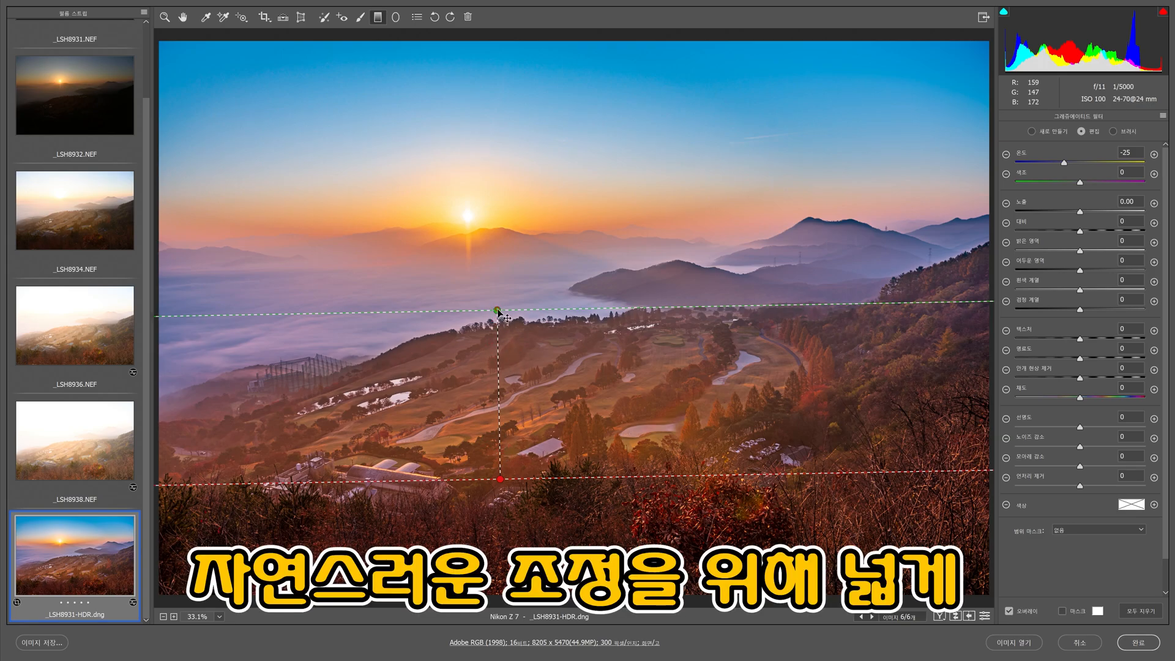
pyautogui.moveTo(499, 313); pyautogui.dragTo(497, 163)
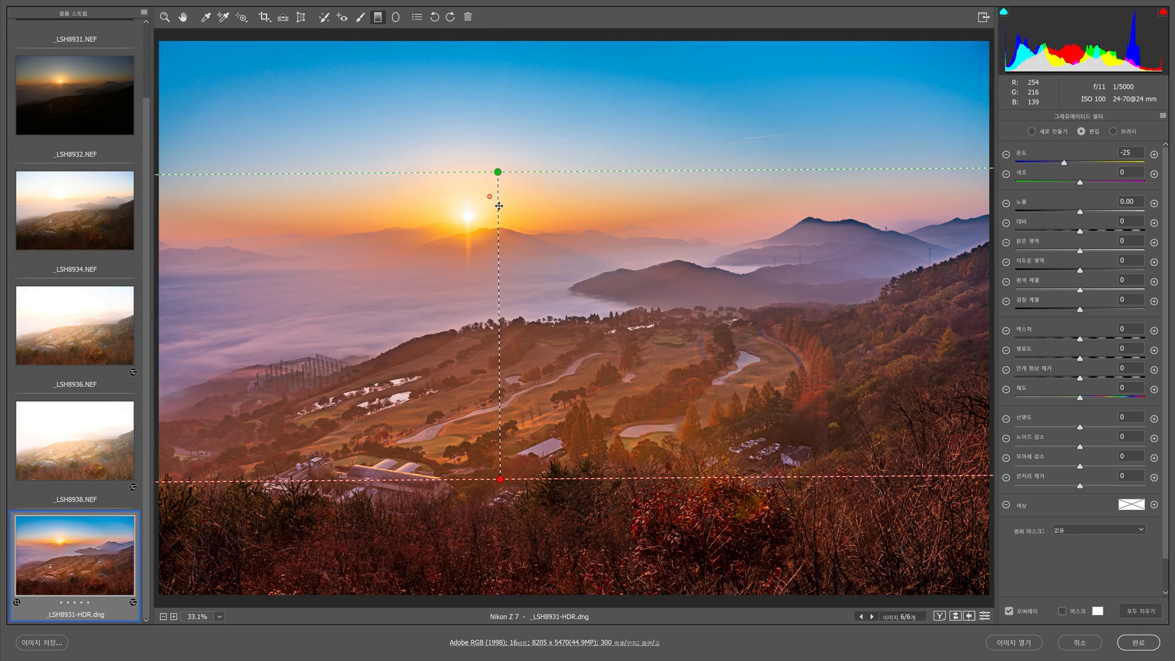
pyautogui.click(1063, 611)
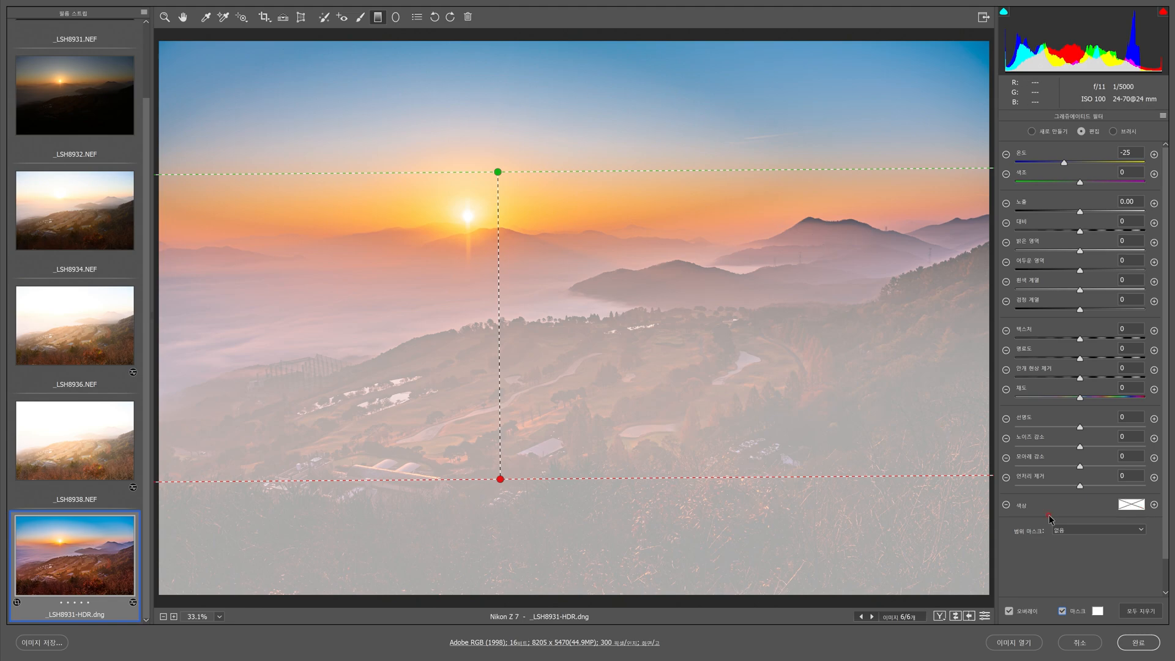
pyautogui.click(1062, 612)
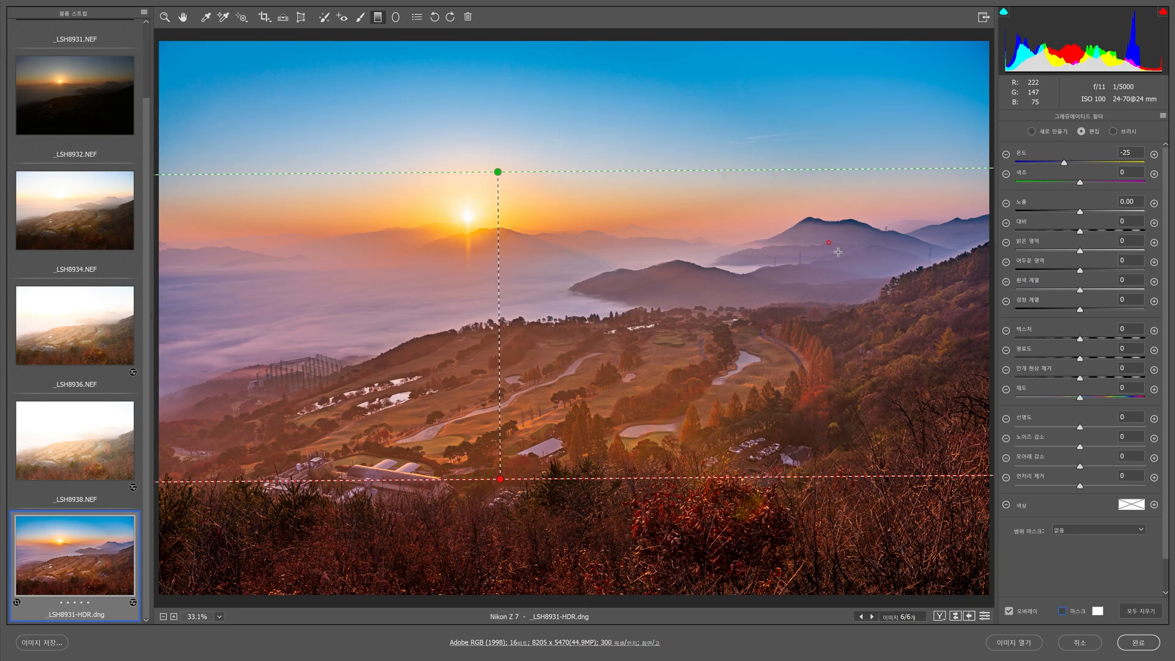
# Set the sky graduated filter's highlights to -53, texture to +37 and clarity to +37, keeping dehaze at 0
pyautogui.moveTo(1080, 252); pyautogui.dragTo(1046, 251)
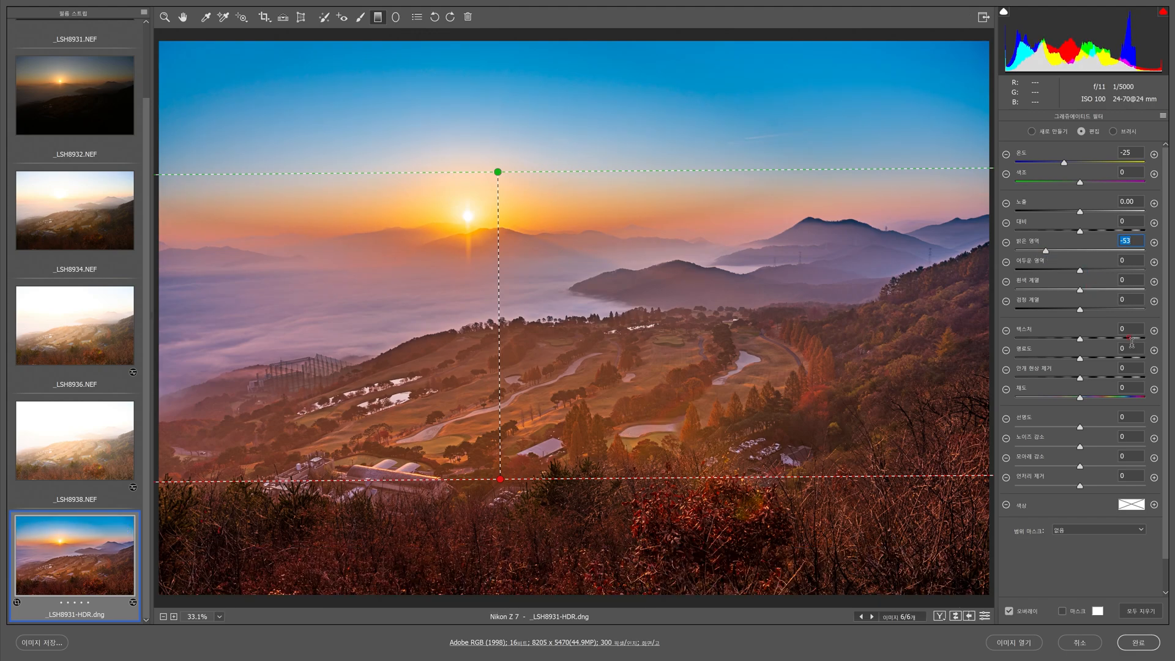
pyautogui.click(1082, 340)
pyautogui.moveTo(1084, 341); pyautogui.dragTo(1103, 341)
pyautogui.click(1103, 358)
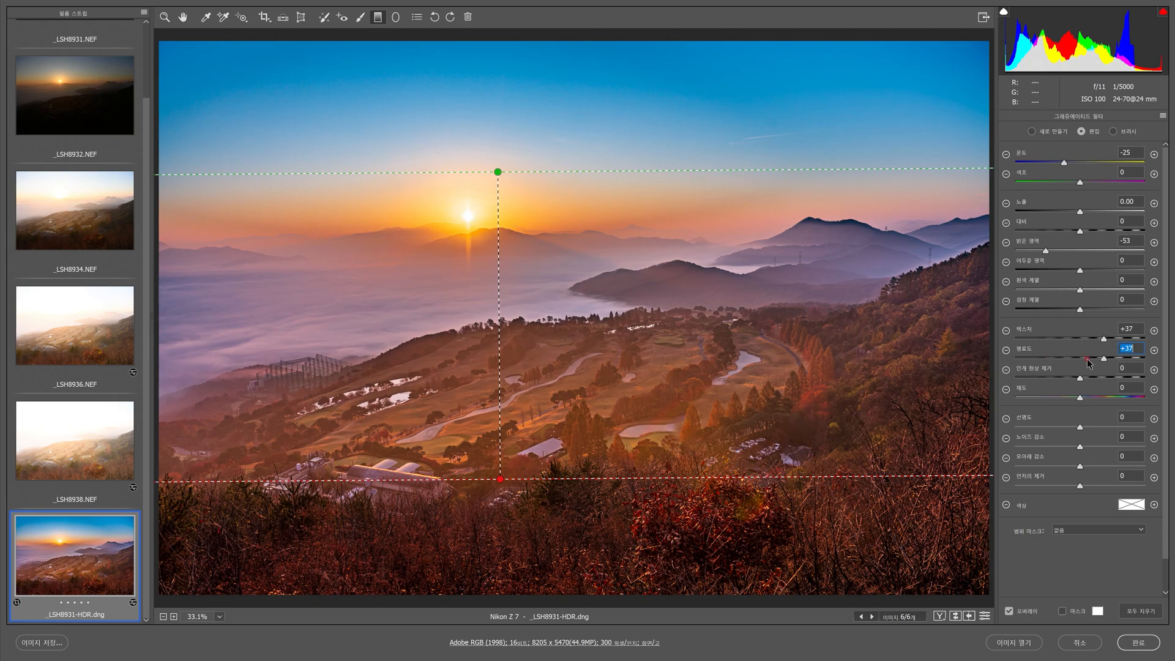
pyautogui.moveTo(1084, 382)
pyautogui.mouseDown()
pyautogui.moveTo(1105, 384)
pyautogui.moveTo(1083, 385)
pyautogui.mouseUp()
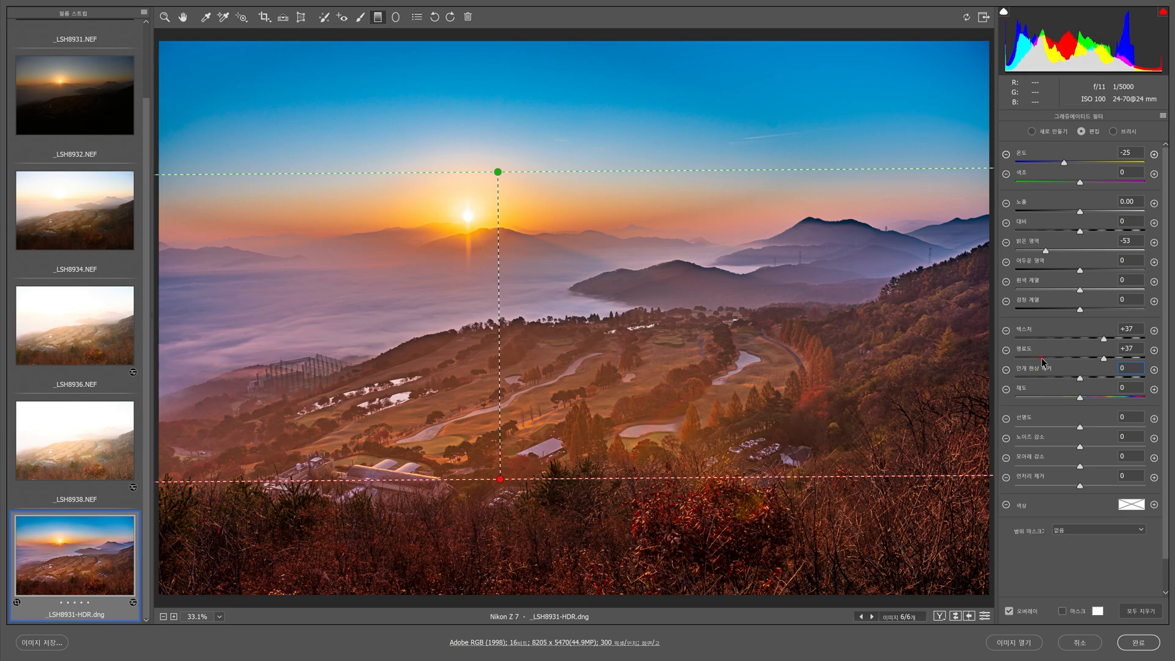
pyautogui.write('0')
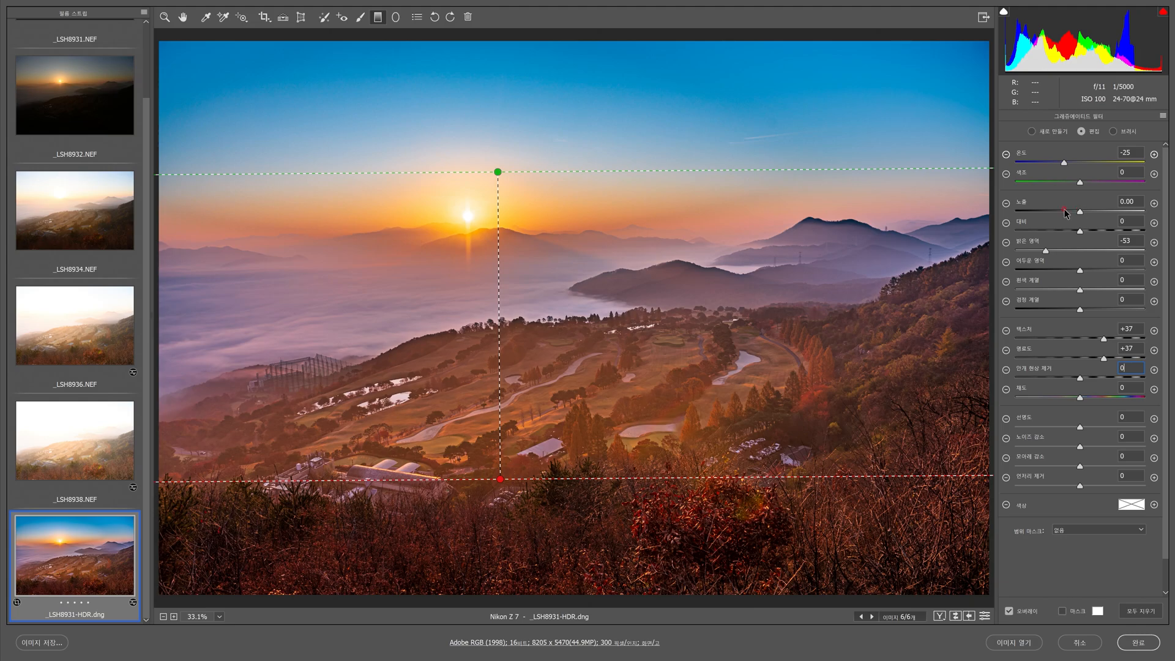
# Lower the sky graduated filter's exposure to -0.25
pyautogui.moveTo(1080, 212); pyautogui.dragTo(1074, 214)
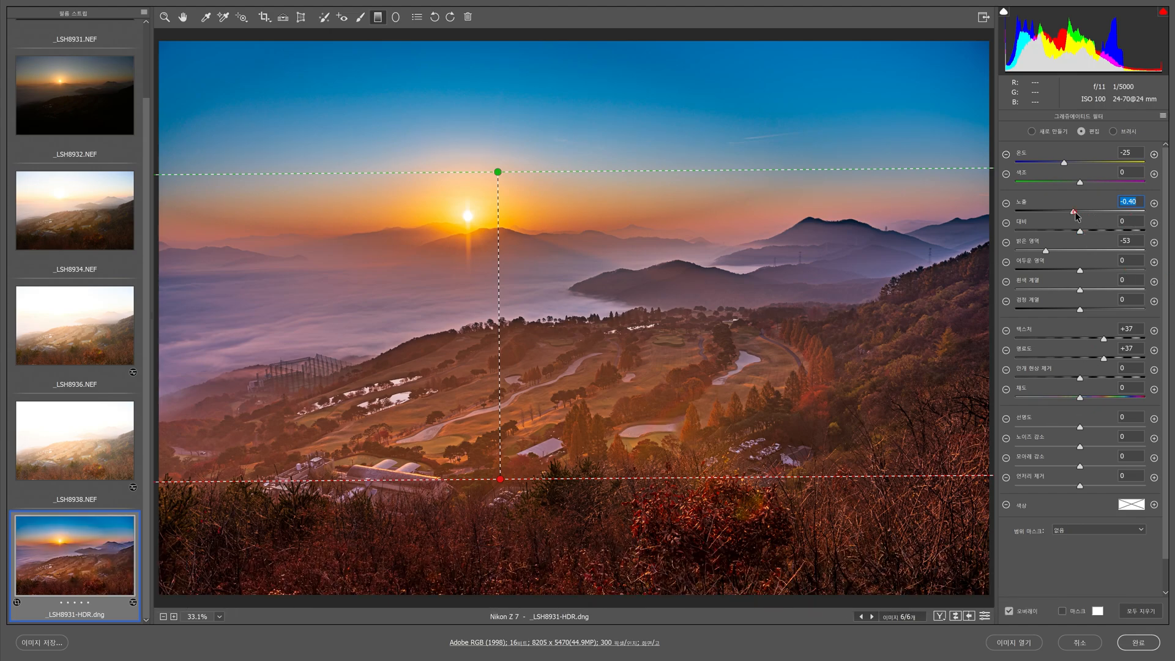
pyautogui.moveTo(1072, 213); pyautogui.dragTo(1077, 211)
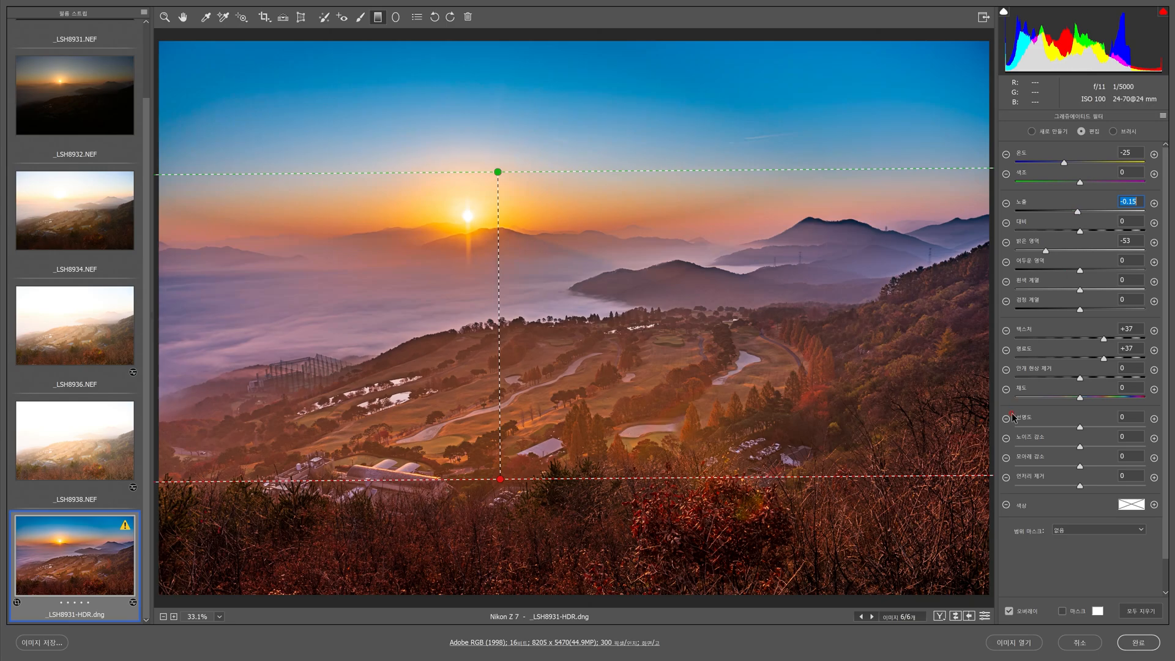
pyautogui.press('Down')
pyautogui.press('Down')
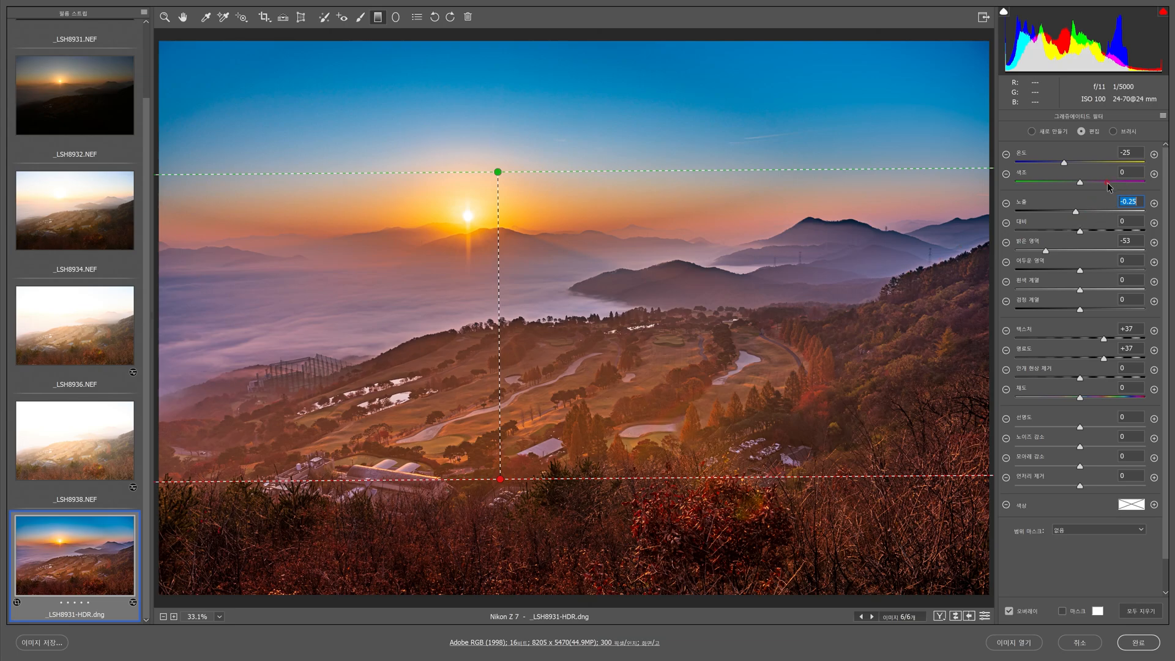
# Add a graduated filter from the foreground bushes up to above the sun with exposure +0.50, contrast +26, texture +41 and clarity +36
pyautogui.click(1154, 203)
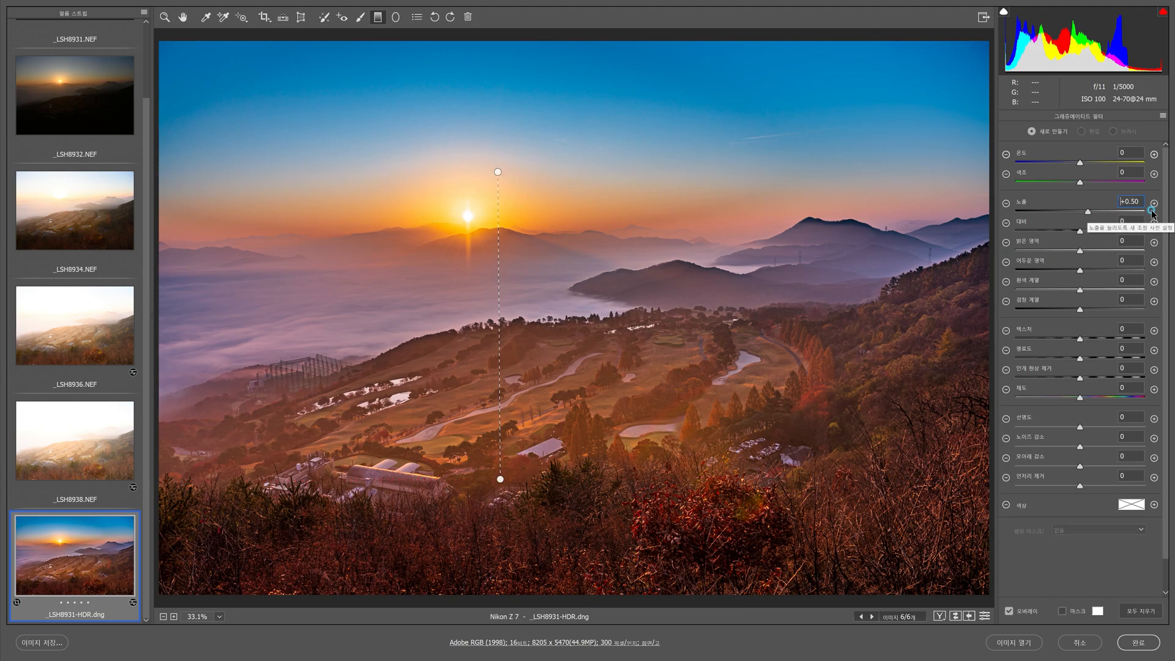
pyautogui.moveTo(560, 569); pyautogui.dragTo(556, 169)
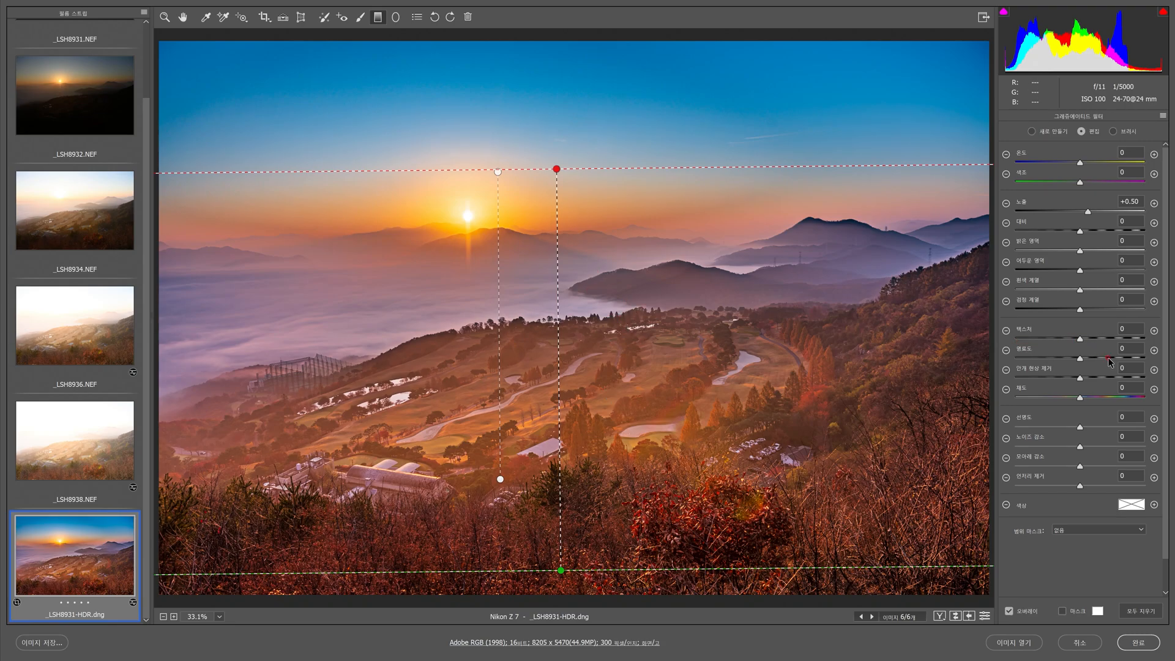
pyautogui.moveTo(1109, 361); pyautogui.dragTo(1103, 359)
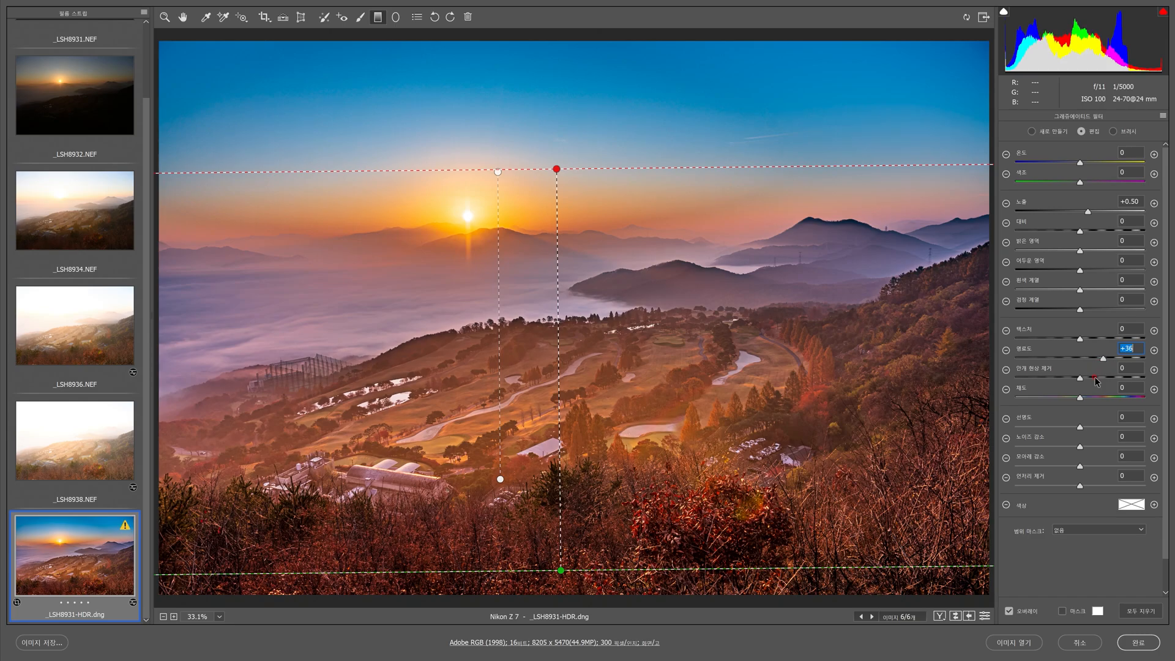
pyautogui.click(1107, 338)
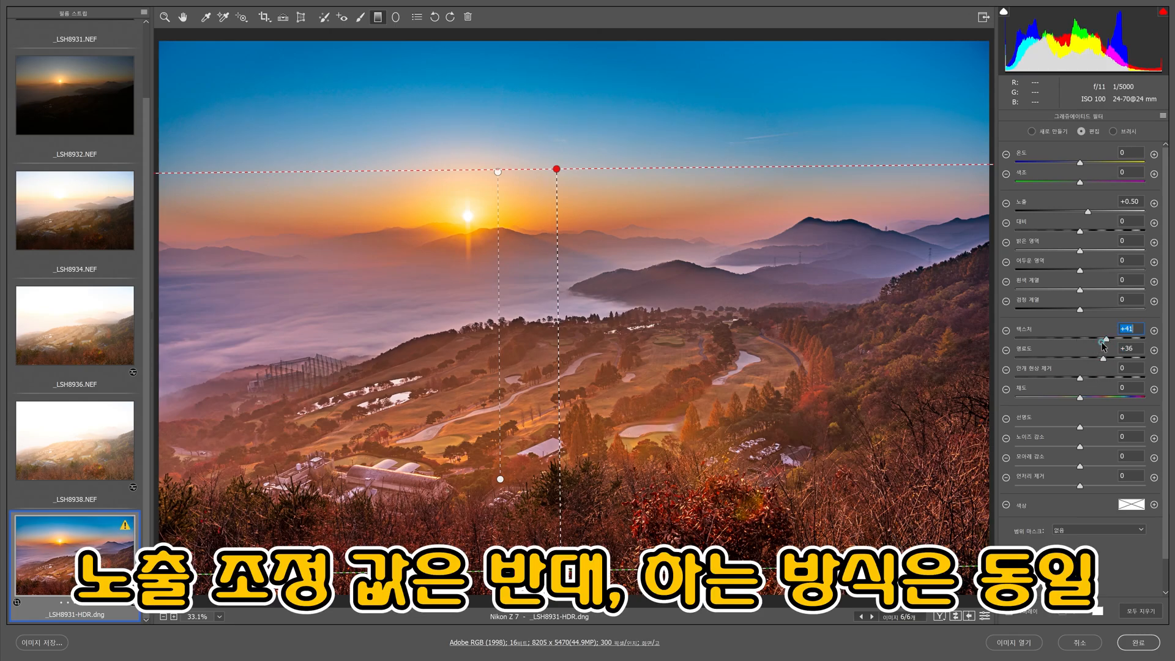
pyautogui.click(1103, 230)
pyautogui.moveTo(1107, 231); pyautogui.dragTo(1100, 229)
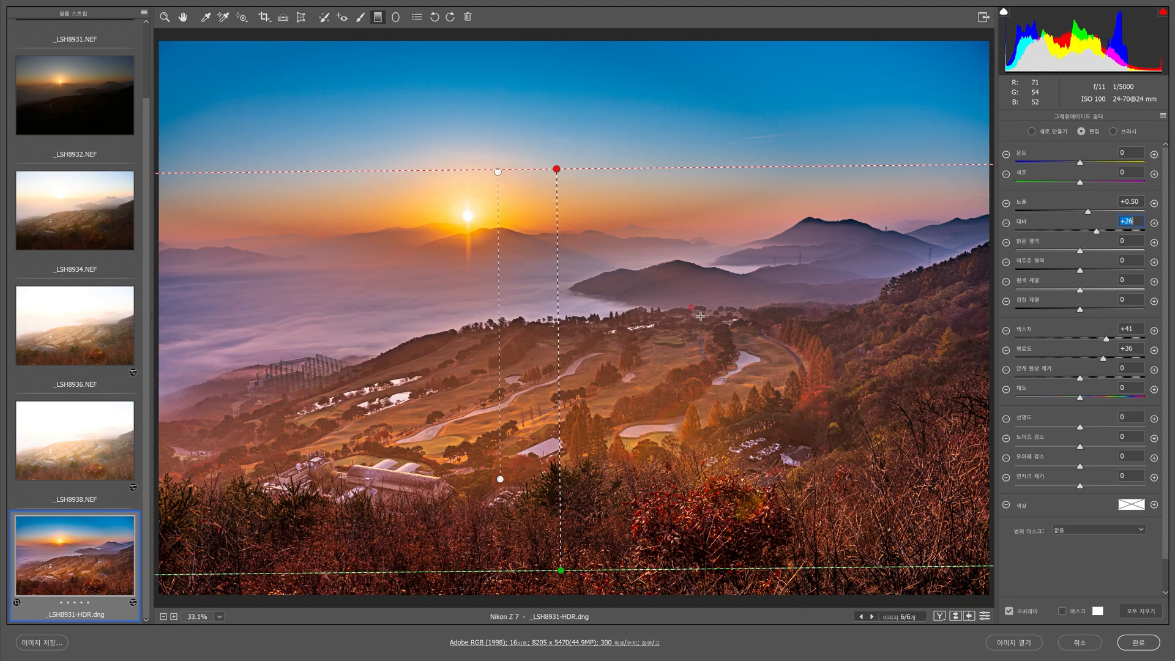
# Add a radial filter with exposure +1.00 and shape it as a wide ellipse centred on the golf course
pyautogui.click(395, 18)
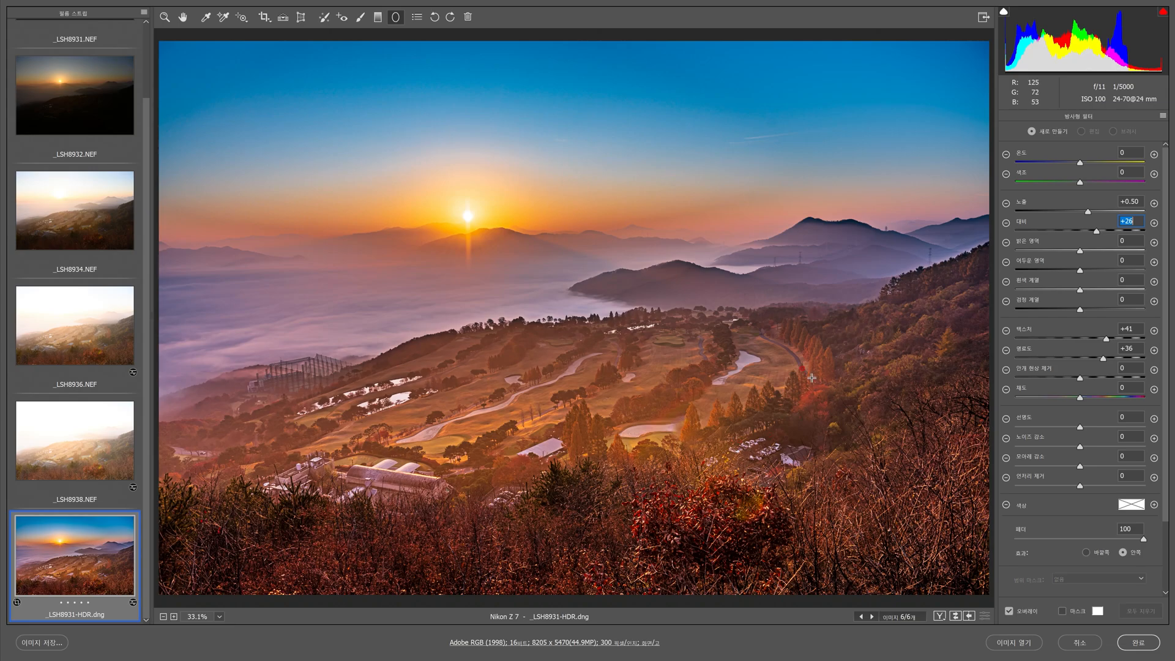
pyautogui.click(1153, 204)
pyautogui.click(1154, 204)
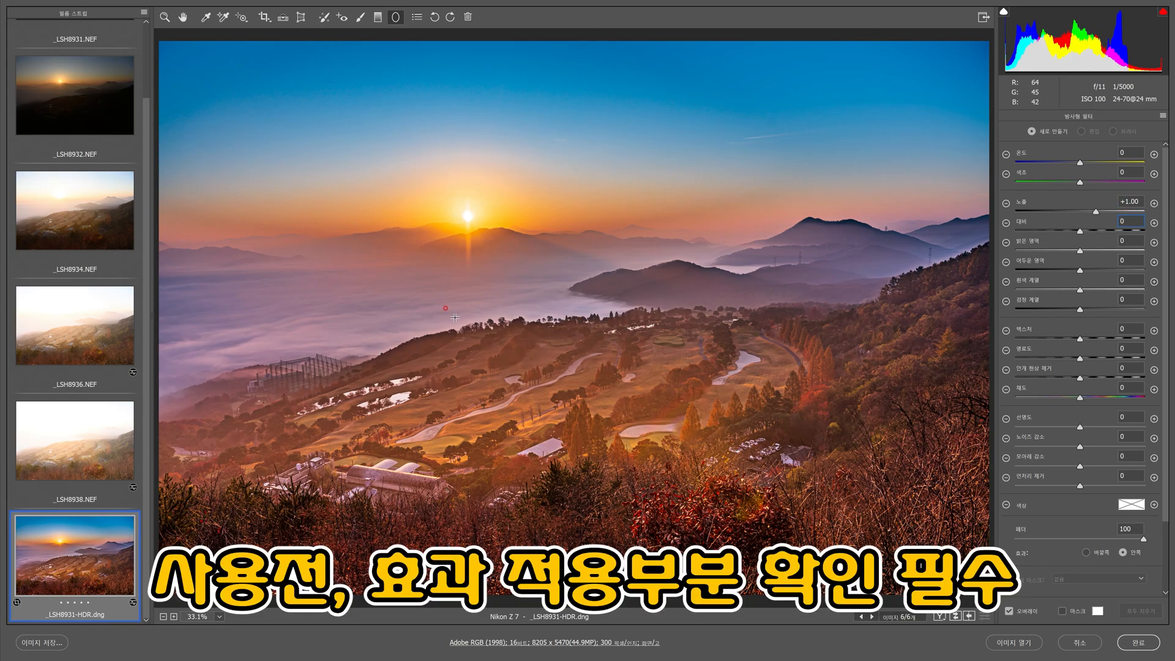
pyautogui.moveTo(341, 314); pyautogui.dragTo(661, 424)
pyautogui.moveTo(411, 321)
pyautogui.mouseDown()
pyautogui.moveTo(603, 381)
pyautogui.moveTo(538, 370)
pyautogui.moveTo(577, 399)
pyautogui.moveTo(534, 383)
pyautogui.mouseUp()
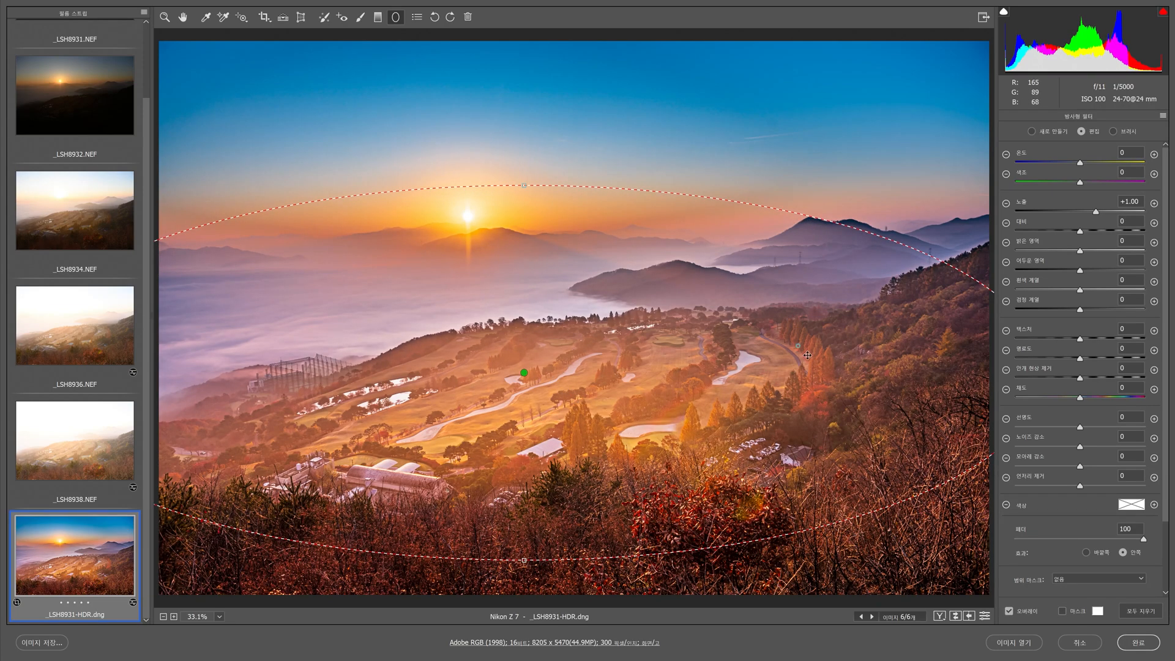
pyautogui.moveTo(808, 355); pyautogui.dragTo(597, 338)
pyautogui.moveTo(834, 356); pyautogui.dragTo(683, 373)
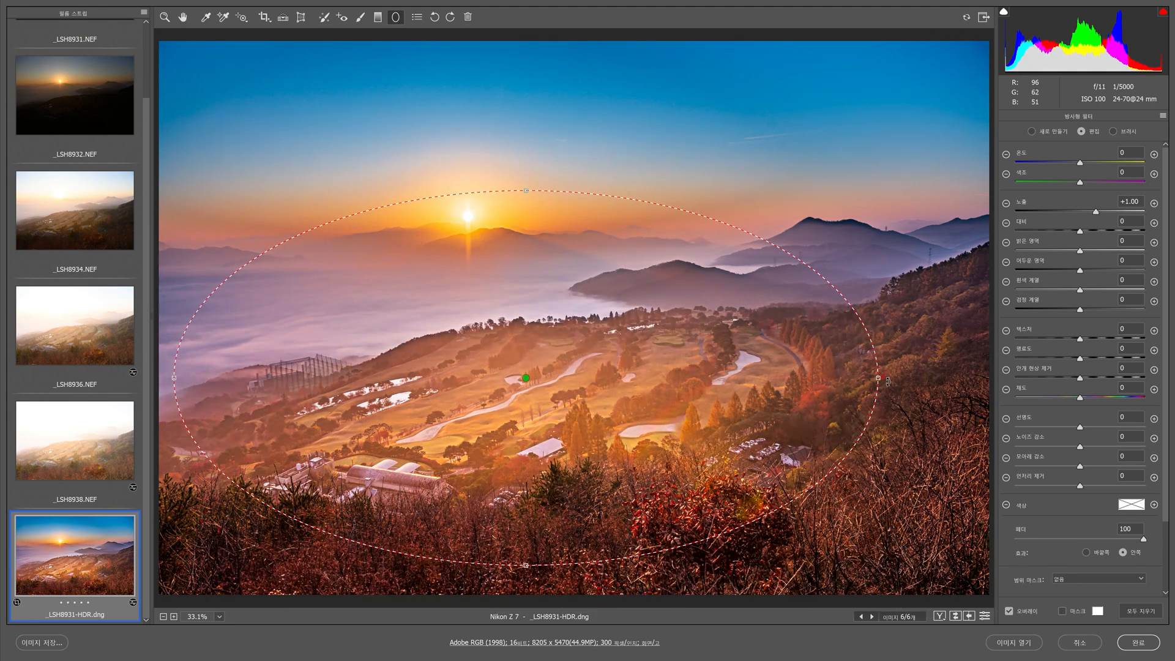
pyautogui.moveTo(878, 376); pyautogui.dragTo(937, 376)
pyautogui.moveTo(606, 392); pyautogui.dragTo(606, 384)
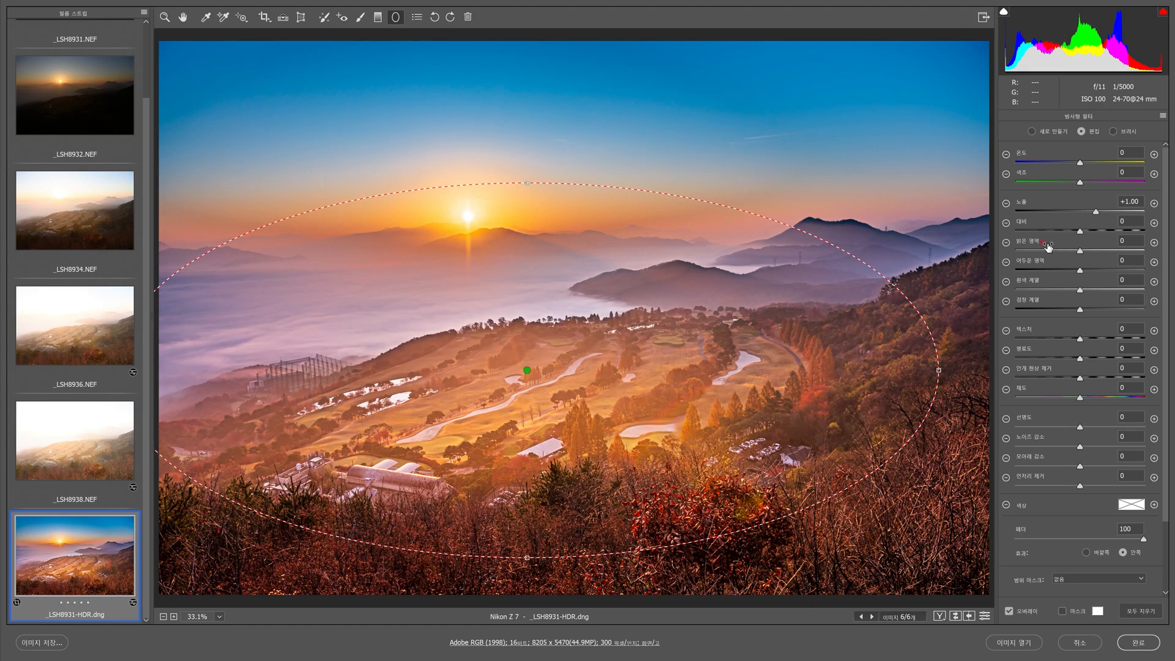
# Set the radial filter's exposure to +0.60, contrast to +31 and blacks to -11
pyautogui.moveTo(1096, 212); pyautogui.dragTo(1090, 215)
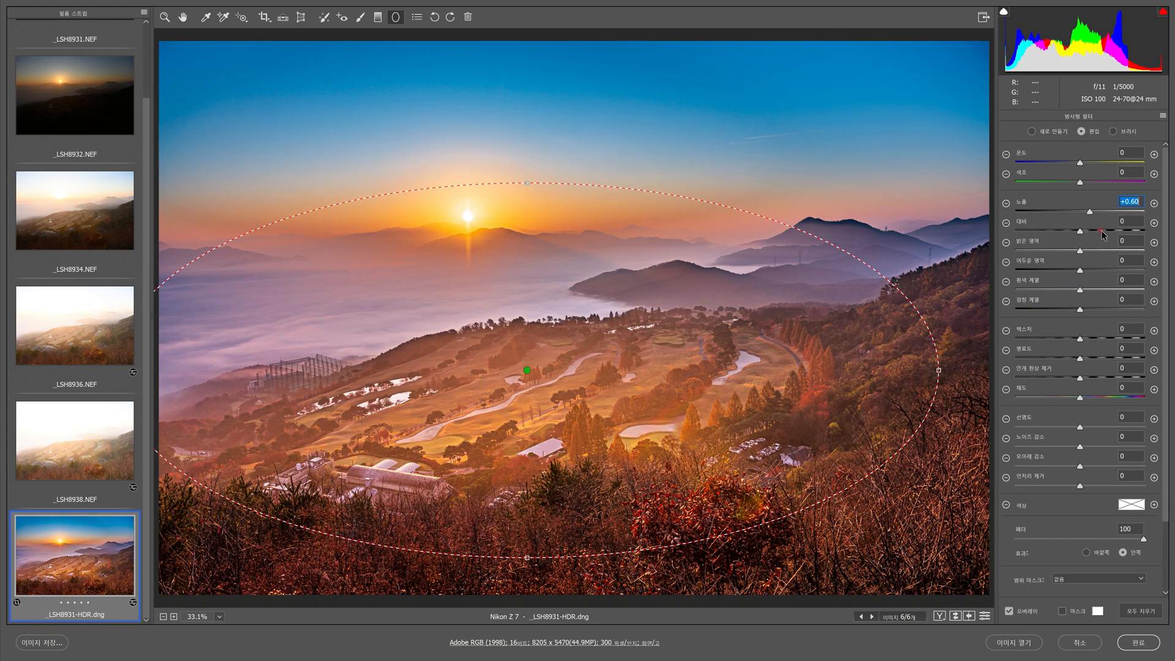
pyautogui.moveTo(1103, 234); pyautogui.dragTo(1101, 233)
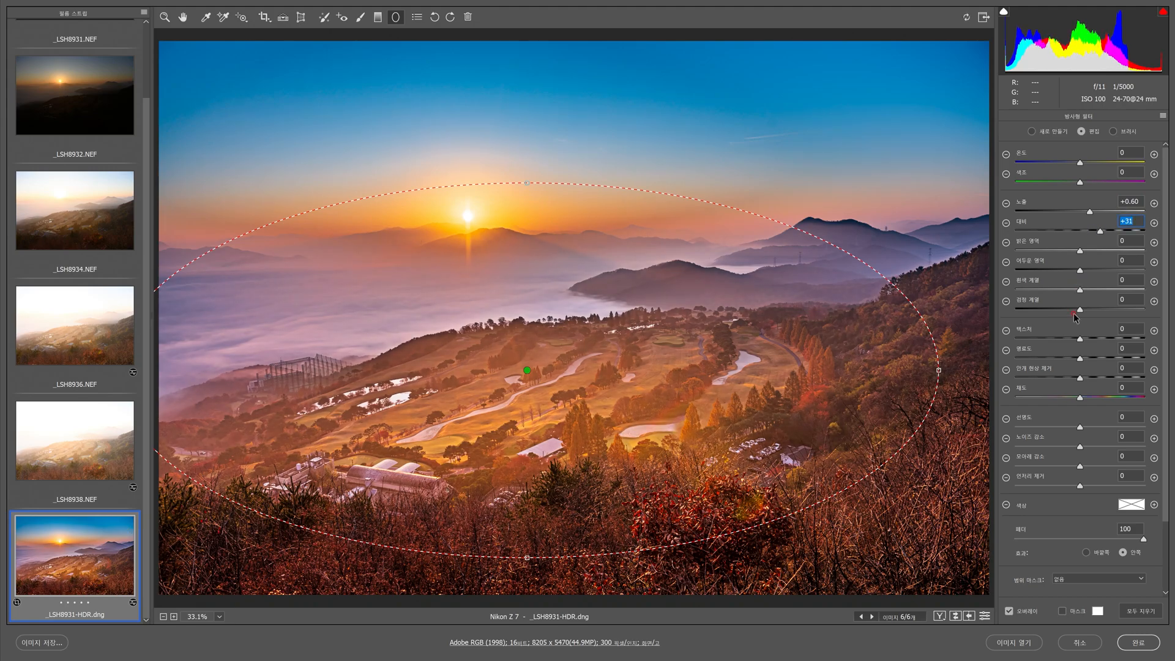
pyautogui.click(1080, 311)
pyautogui.moveTo(1082, 312); pyautogui.dragTo(1074, 313)
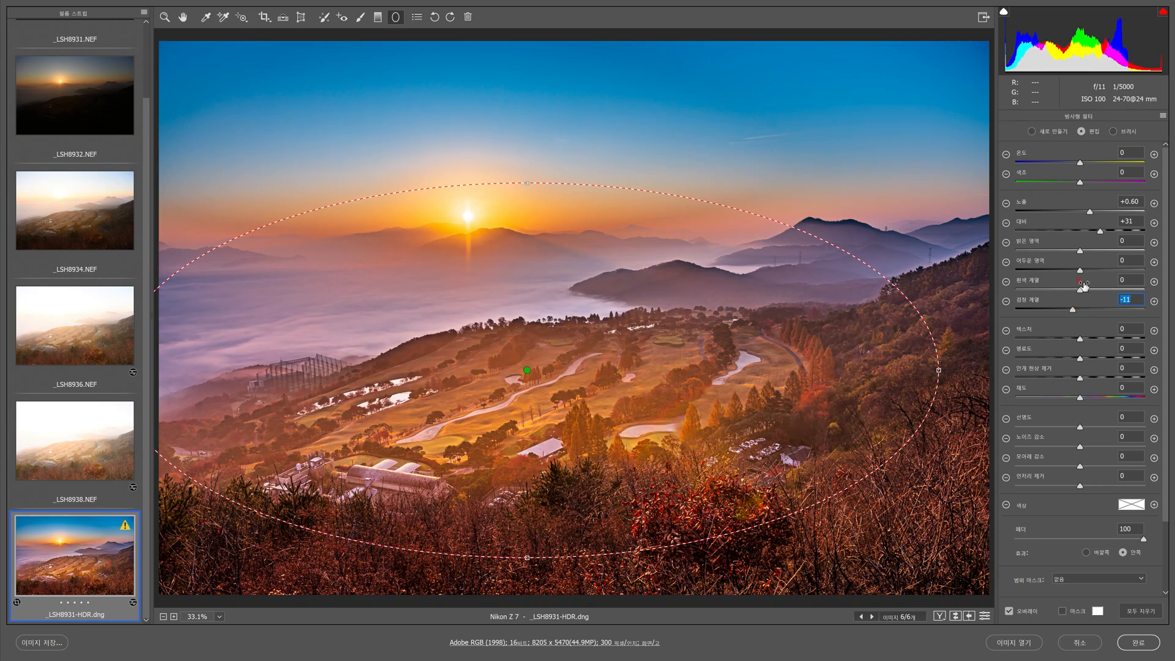
# Set the radial filter's shadows to +37, highlights to -33, saturation to +5 and sharpness to 20
pyautogui.moveTo(1081, 271); pyautogui.dragTo(1060, 251)
pyautogui.moveTo(1079, 399); pyautogui.dragTo(1082, 399)
pyautogui.moveTo(1081, 429); pyautogui.dragTo(1095, 430)
pyautogui.write('20')
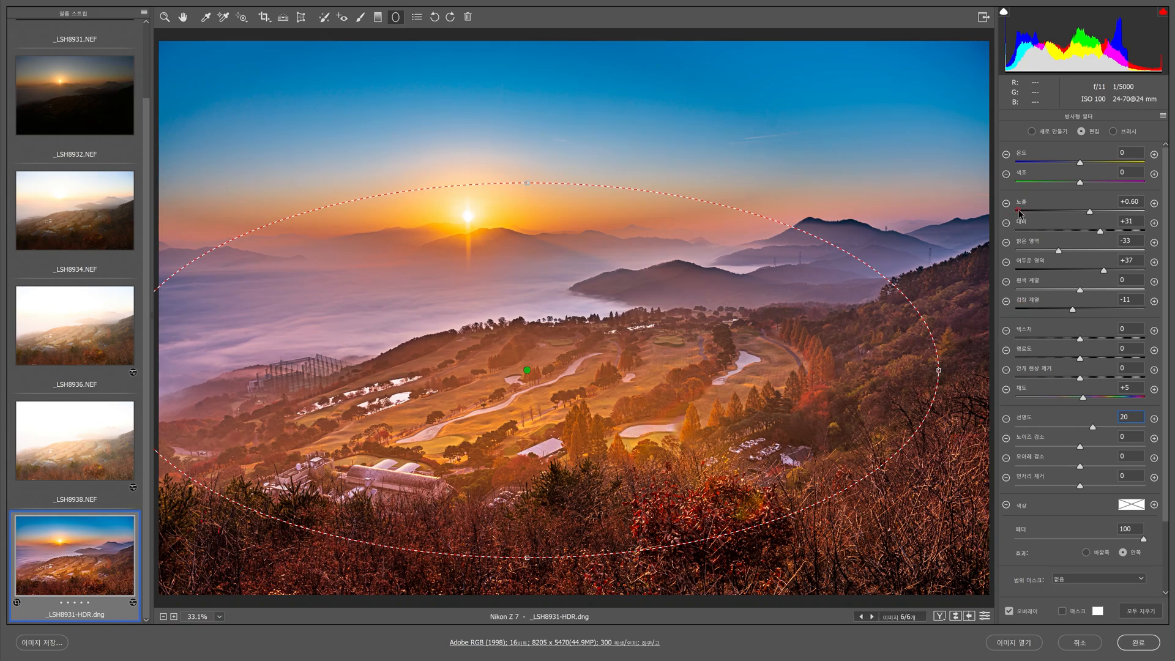
# Try a slight temperature change on the radial filter and reset it to 0
pyautogui.moveTo(1080, 161)
pyautogui.mouseDown()
pyautogui.moveTo(1046, 167)
pyautogui.moveTo(1083, 167)
pyautogui.mouseUp()
pyautogui.doubleClick(1082, 161)
# Start a new adjustment brush for the golf course trees with temperature +25 and all other settings reset
pyautogui.click(361, 18)
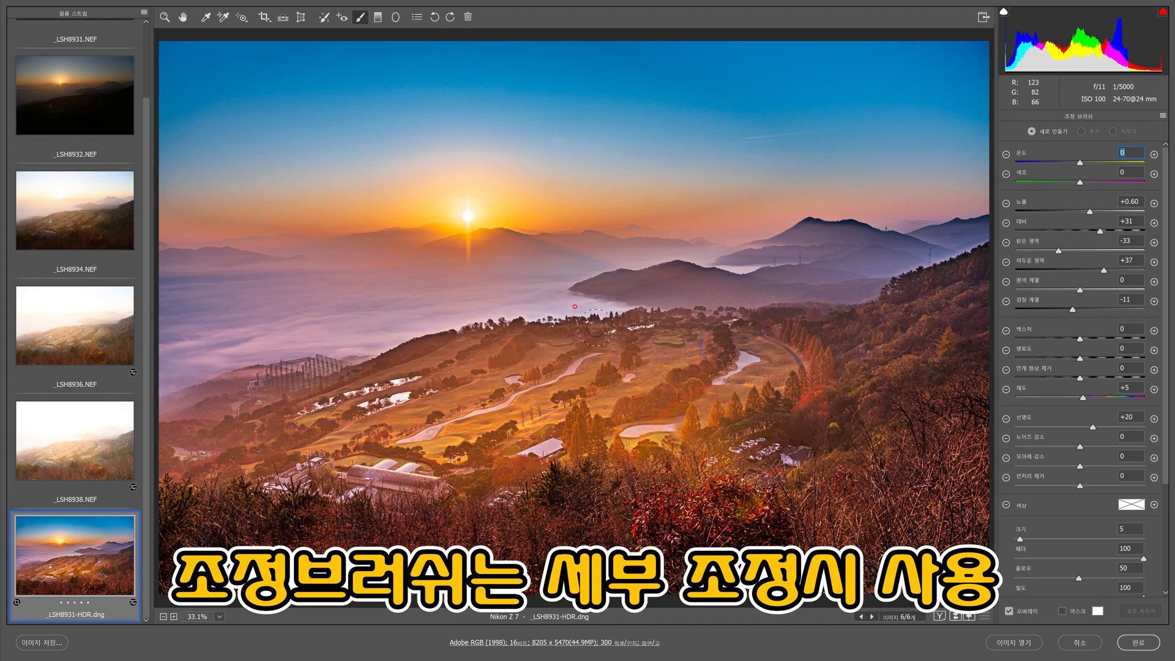
pyautogui.click(596, 328)
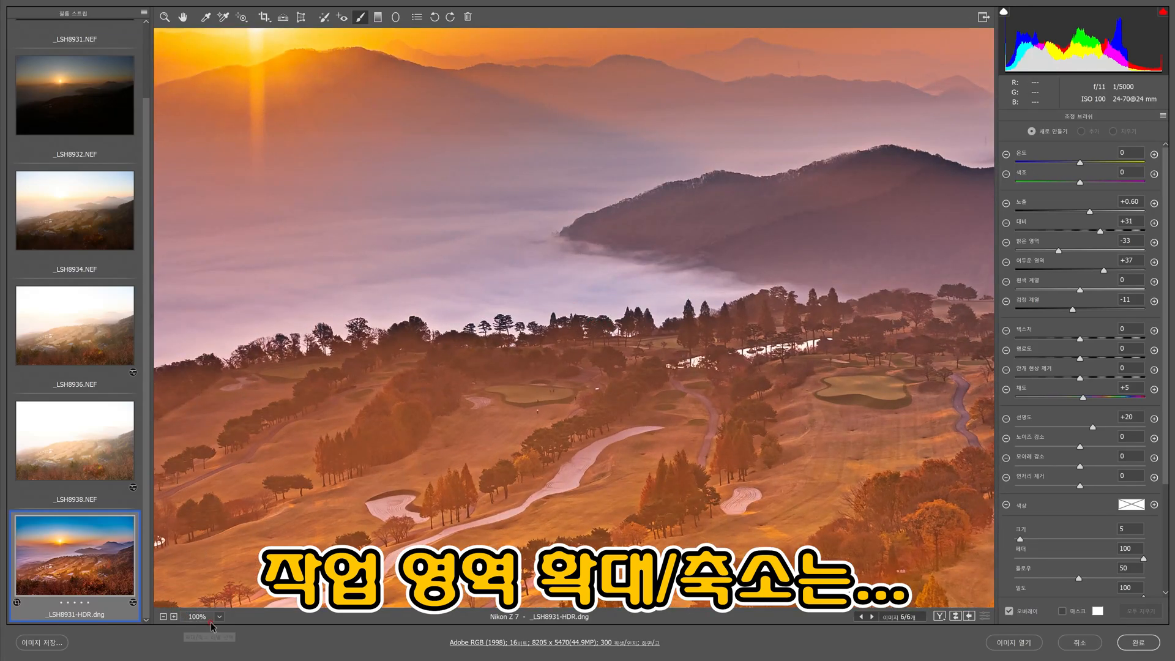
pyautogui.moveTo(863, 282); pyautogui.dragTo(437, 231)
pyautogui.moveTo(783, 310); pyautogui.dragTo(609, 274)
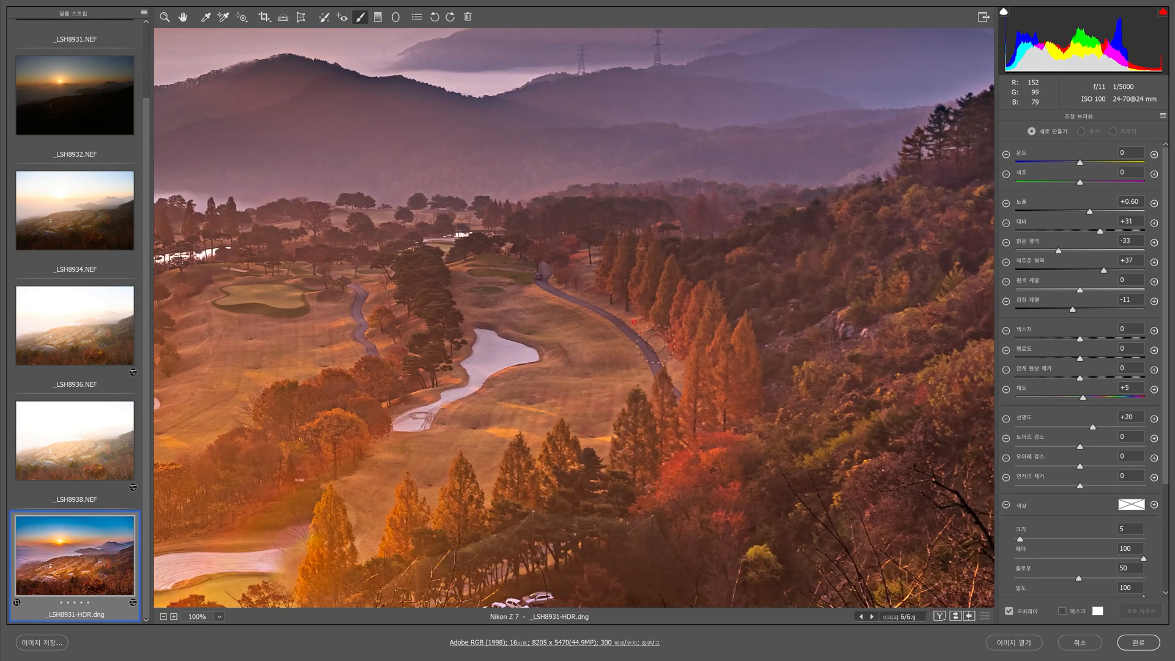
pyautogui.scroll(-3, 649, 342)
pyautogui.scroll(1, 659, 347)
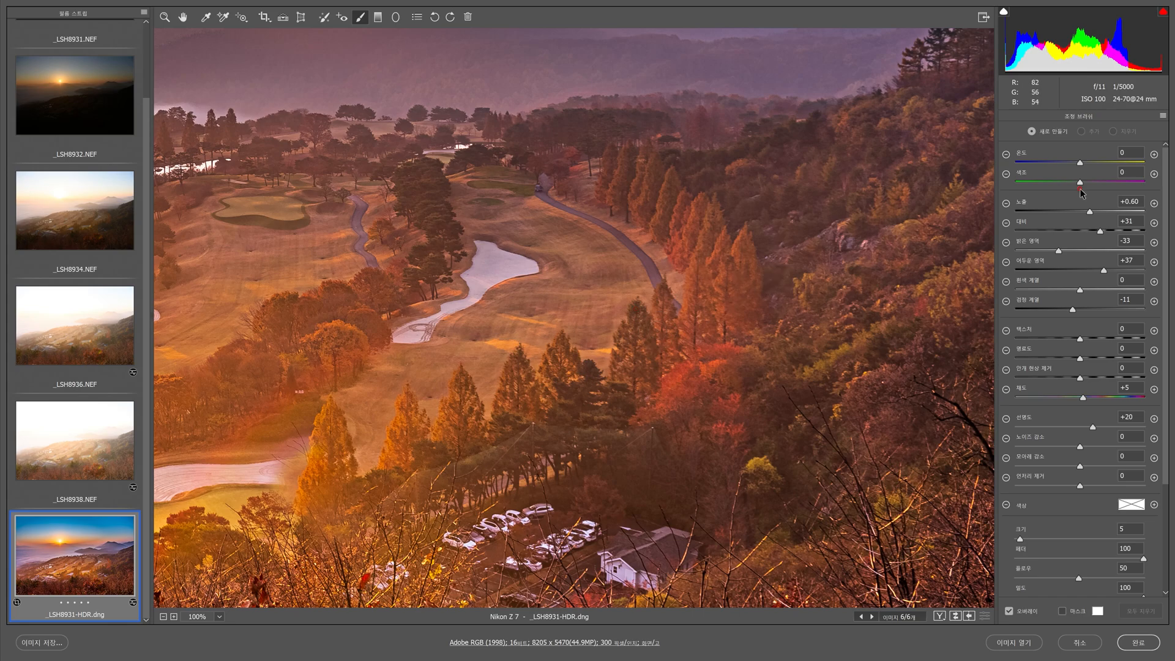
pyautogui.click(1155, 154)
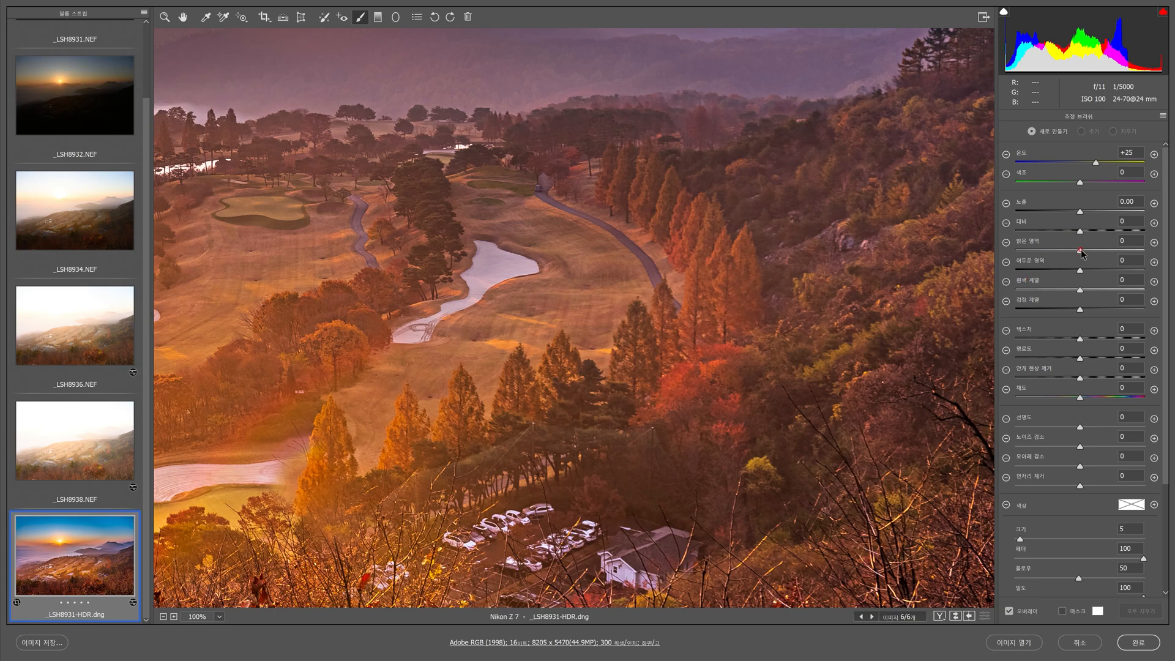
# Set the adjustment brush's highlights to +28, shadows to -19, contrast to +14, and texture and clarity to +31
pyautogui.moveTo(1082, 253); pyautogui.dragTo(1093, 253)
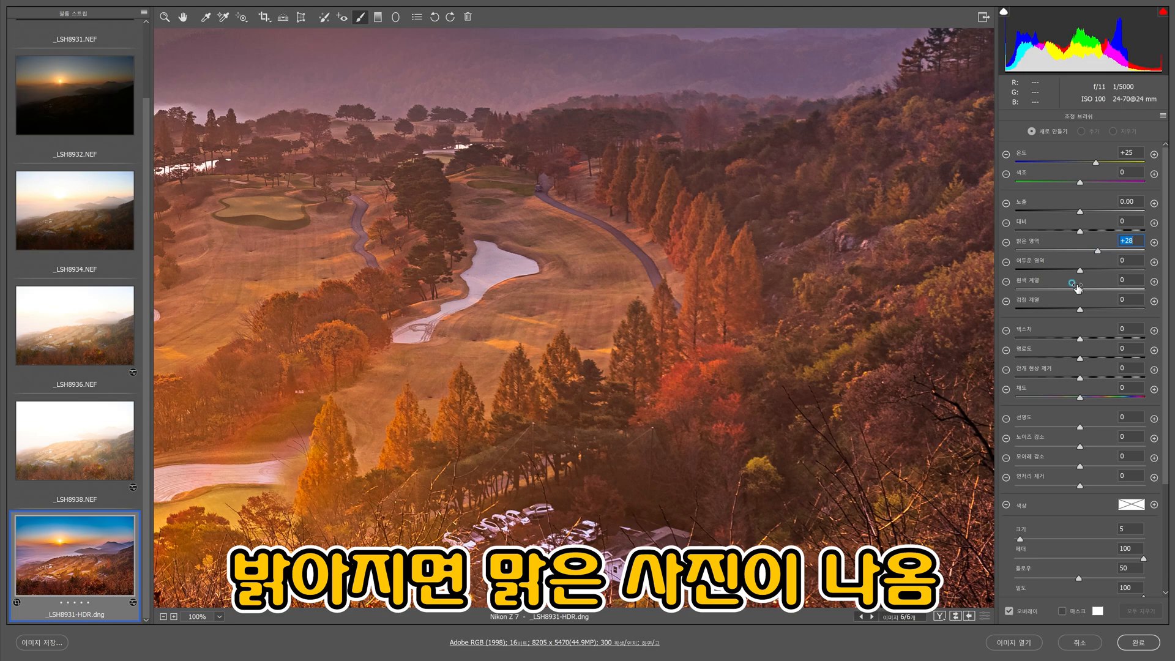
pyautogui.moveTo(1080, 270); pyautogui.dragTo(1067, 270)
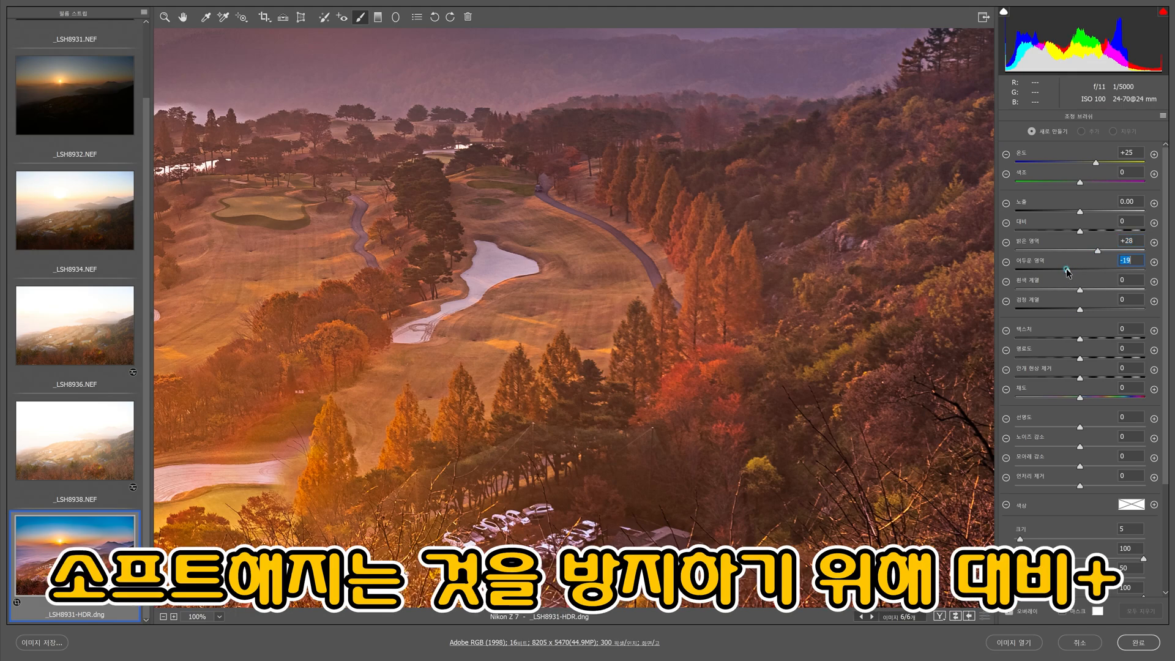
pyautogui.moveTo(1080, 232); pyautogui.dragTo(1089, 232)
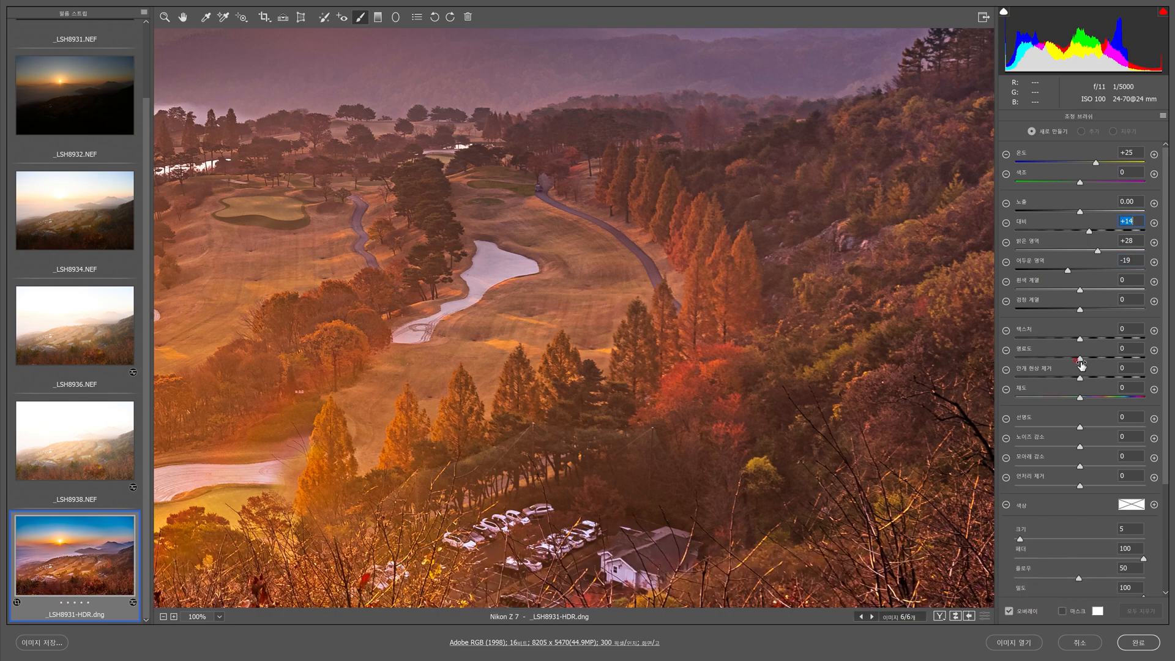
pyautogui.moveTo(1080, 359); pyautogui.dragTo(1095, 341)
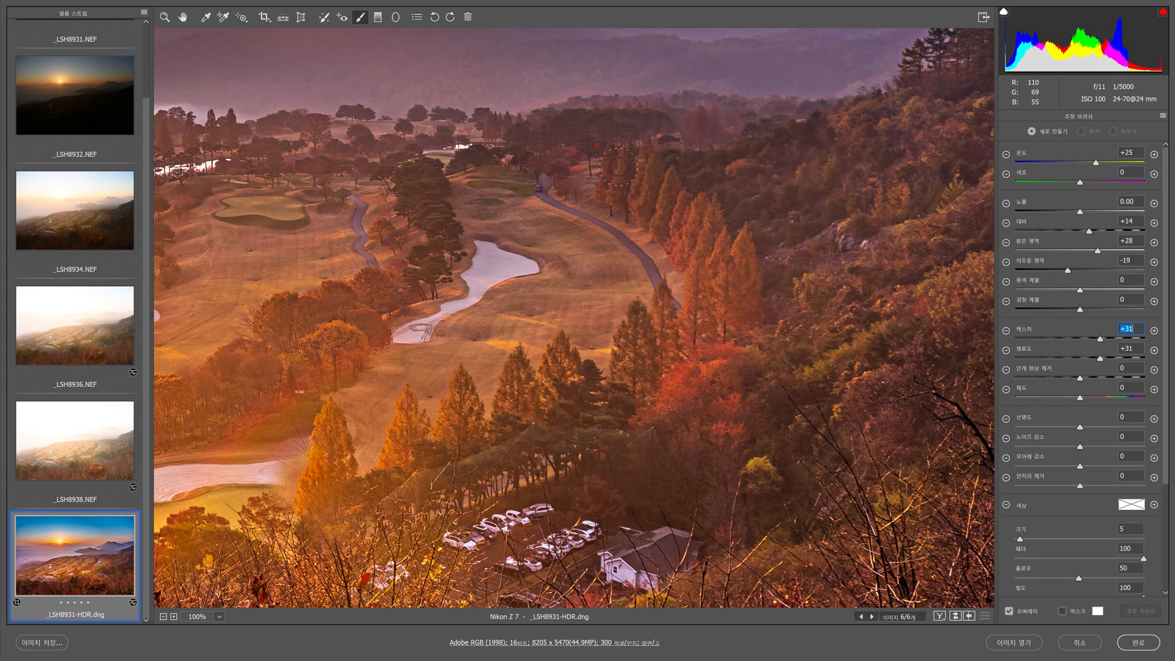
# Paint the adjustment over the autumn conifers along the cart path and above the parking lot, with exposure +0.50
pyautogui.moveTo(608, 141)
pyautogui.mouseDown()
pyautogui.moveTo(663, 192)
pyautogui.moveTo(689, 255)
pyautogui.moveTo(710, 227)
pyautogui.moveTo(722, 239)
pyautogui.moveTo(734, 306)
pyautogui.mouseUp()
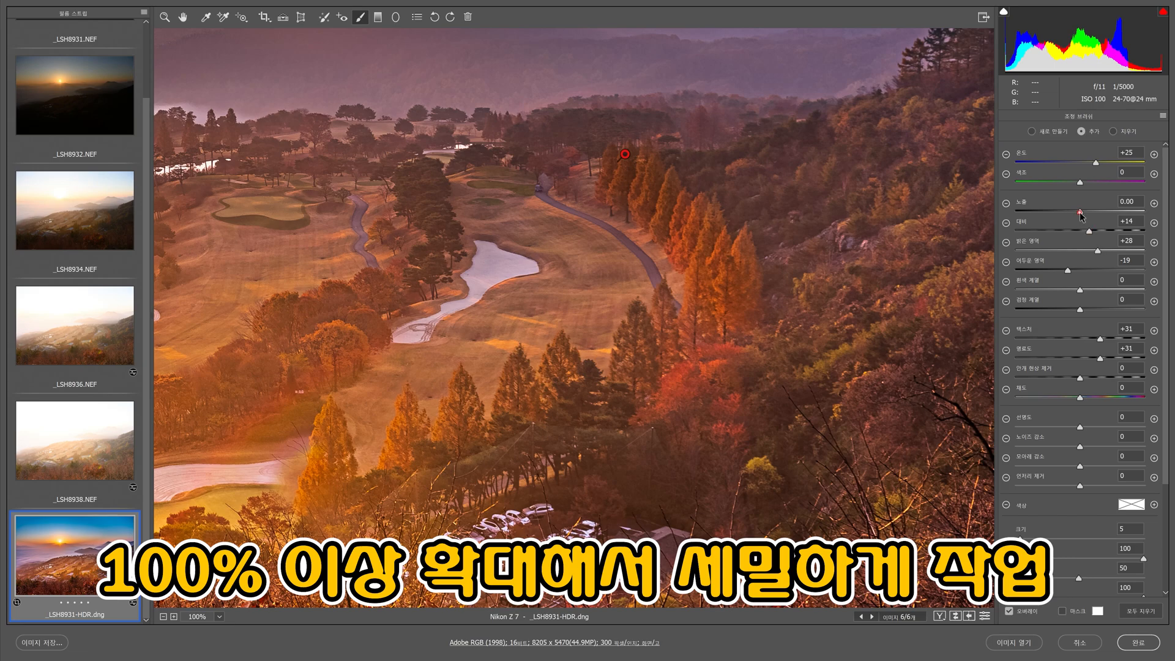
pyautogui.moveTo(1081, 211); pyautogui.dragTo(1088, 211)
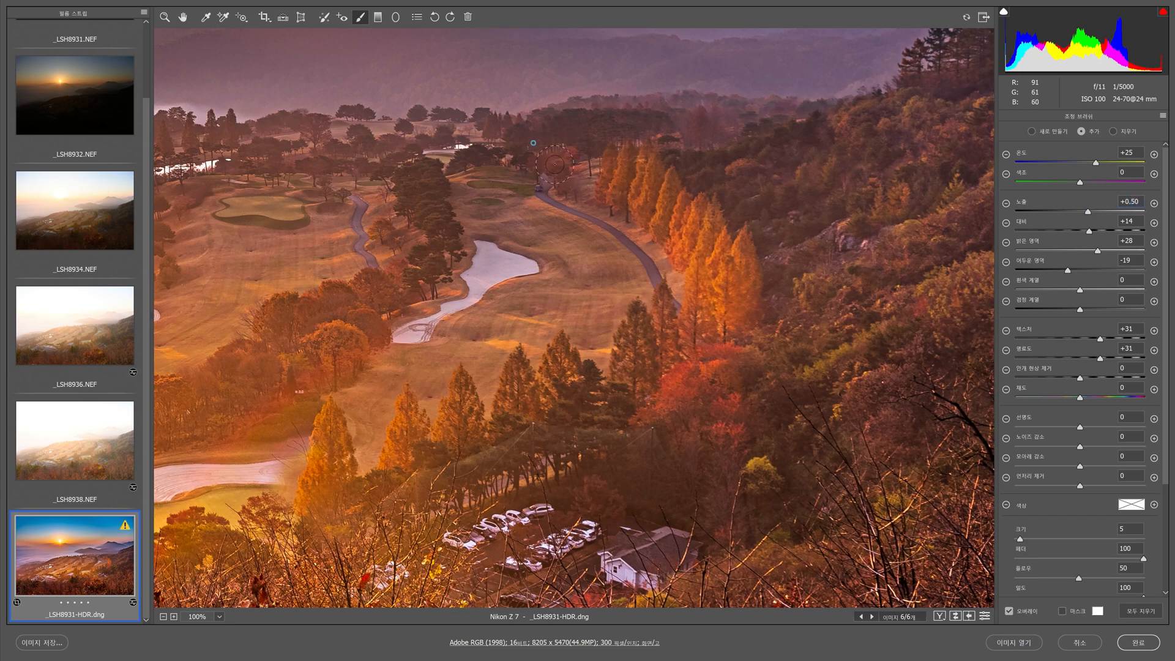
pyautogui.moveTo(668, 189)
pyautogui.mouseDown()
pyautogui.moveTo(706, 232)
pyautogui.moveTo(708, 273)
pyautogui.moveTo(675, 351)
pyautogui.moveTo(644, 309)
pyautogui.moveTo(634, 368)
pyautogui.mouseUp()
pyautogui.moveTo(637, 323); pyautogui.dragTo(632, 381)
pyautogui.moveTo(555, 363)
pyautogui.mouseDown()
pyautogui.moveTo(553, 395)
pyautogui.moveTo(515, 397)
pyautogui.moveTo(515, 410)
pyautogui.moveTo(518, 390)
pyautogui.moveTo(467, 428)
pyautogui.moveTo(455, 418)
pyautogui.moveTo(463, 396)
pyautogui.moveTo(465, 427)
pyautogui.moveTo(407, 455)
pyautogui.mouseUp()
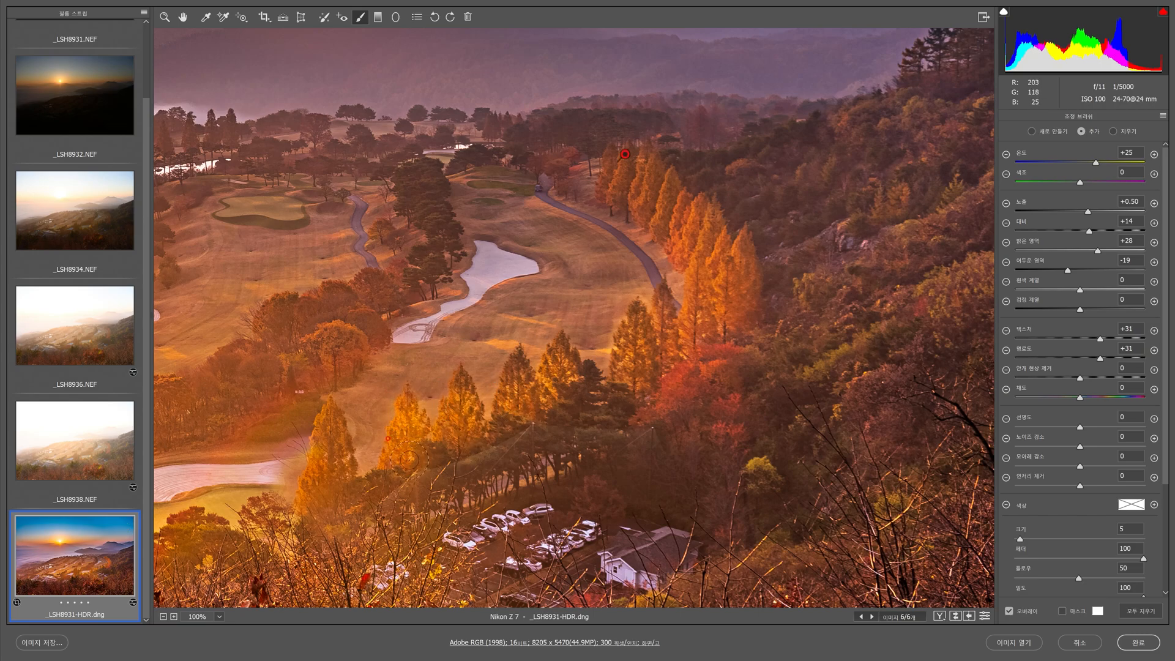
# Paint the adjustment over the tall conifer beside the sand bunker at 200% magnification
pyautogui.click(410, 461)
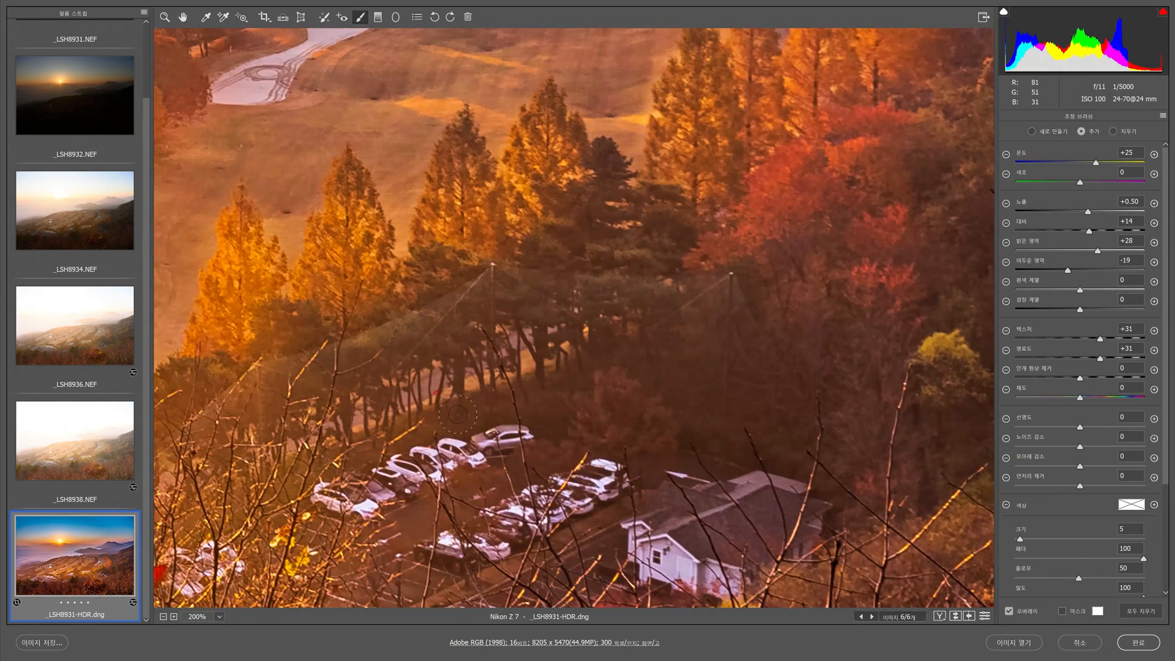
pyautogui.moveTo(408, 375); pyautogui.dragTo(908, 381)
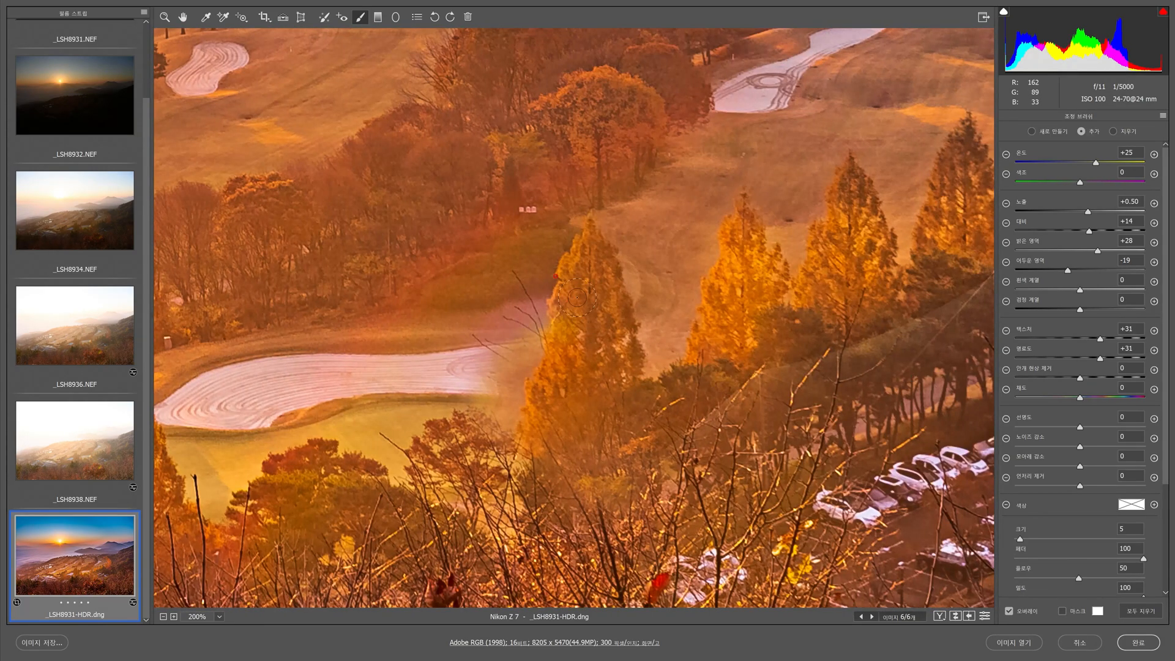
pyautogui.moveTo(589, 261)
pyautogui.mouseDown()
pyautogui.moveTo(569, 425)
pyautogui.moveTo(573, 330)
pyautogui.moveTo(553, 421)
pyautogui.moveTo(610, 305)
pyautogui.moveTo(612, 367)
pyautogui.moveTo(623, 370)
pyautogui.moveTo(614, 274)
pyautogui.mouseUp()
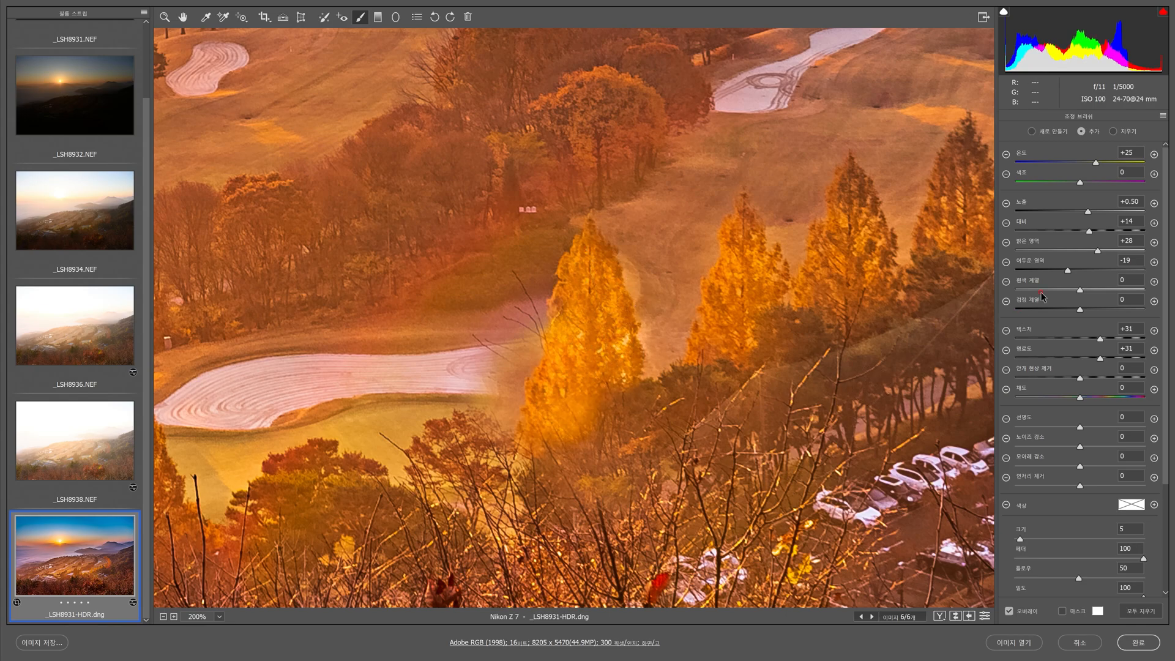
# Try lowering the brush exposure to +0.25, and undo it together with the latest stroke on the conifer
pyautogui.moveTo(1088, 210); pyautogui.dragTo(1084, 211)
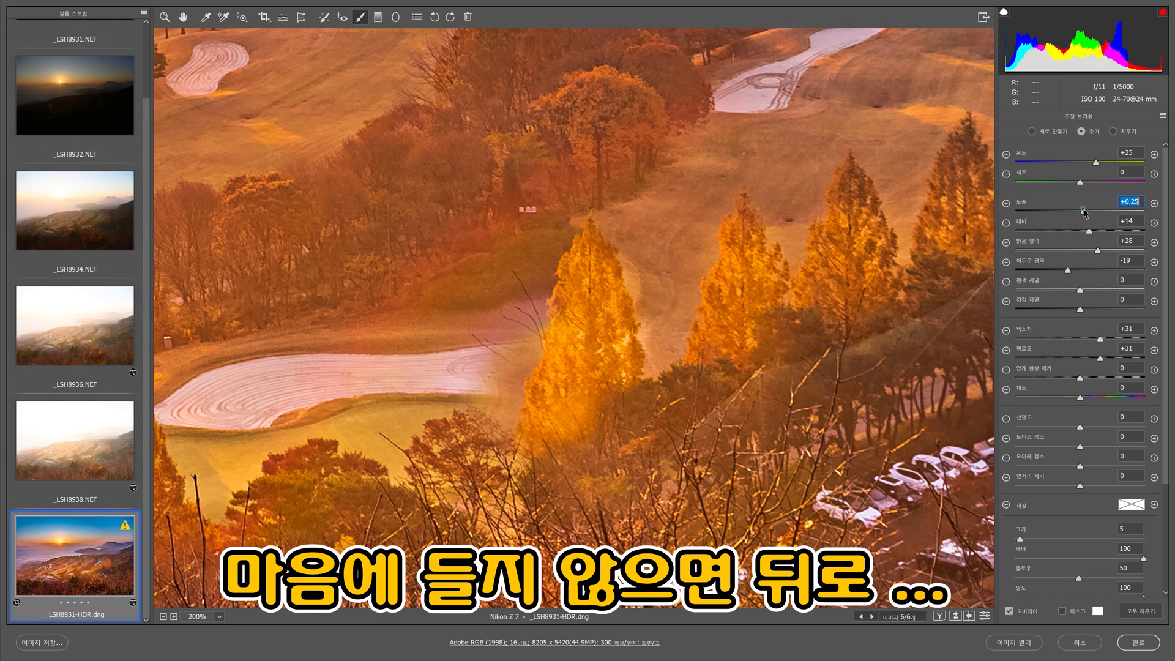
pyautogui.hotkey('ctrl', 'z')
pyautogui.hotkey('ctrl', 'z')
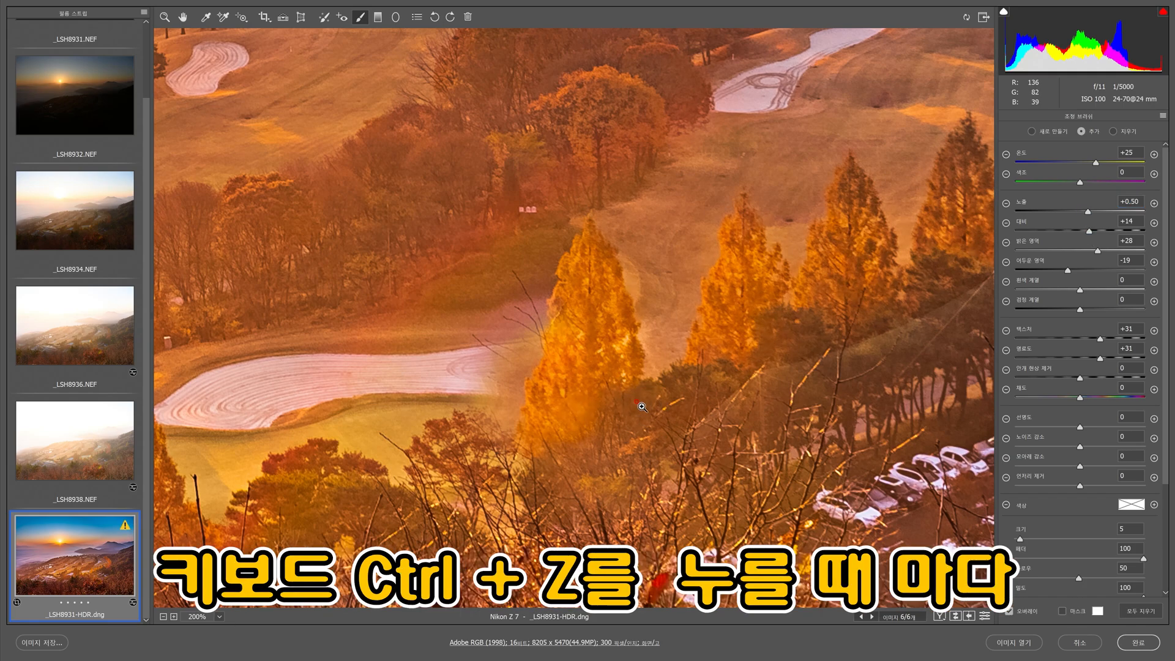
pyautogui.hotkey('ctrl', 'z')
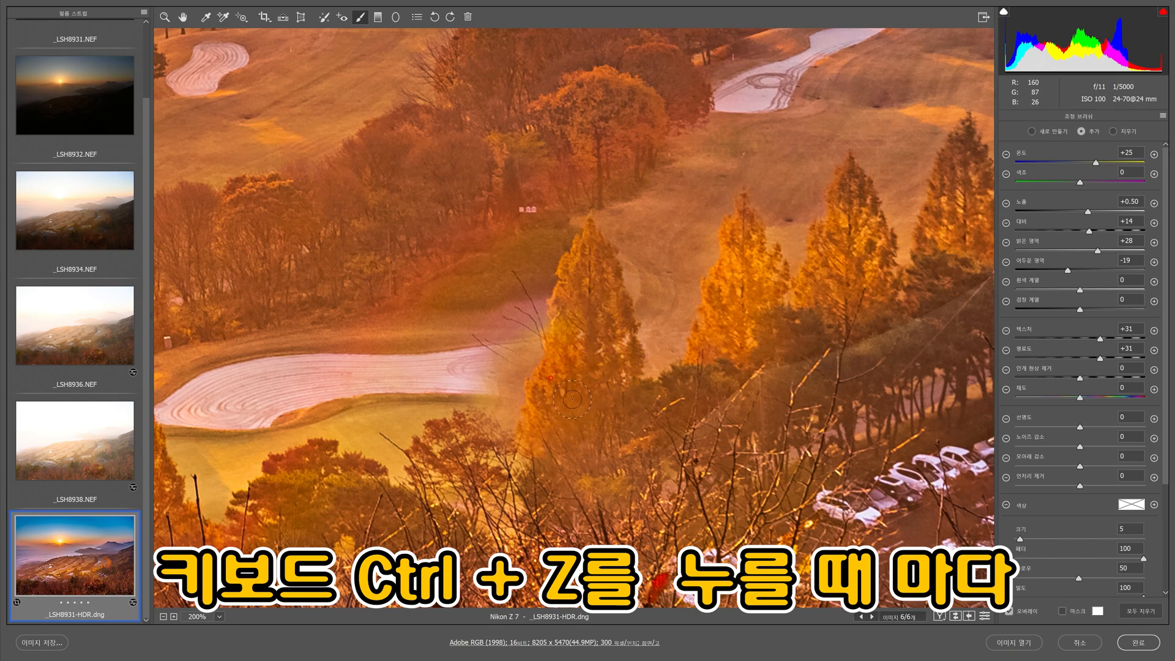
# Try brushing the round orange tree in the central grove and undo the last stroke
pyautogui.scroll(1, 584, 403)
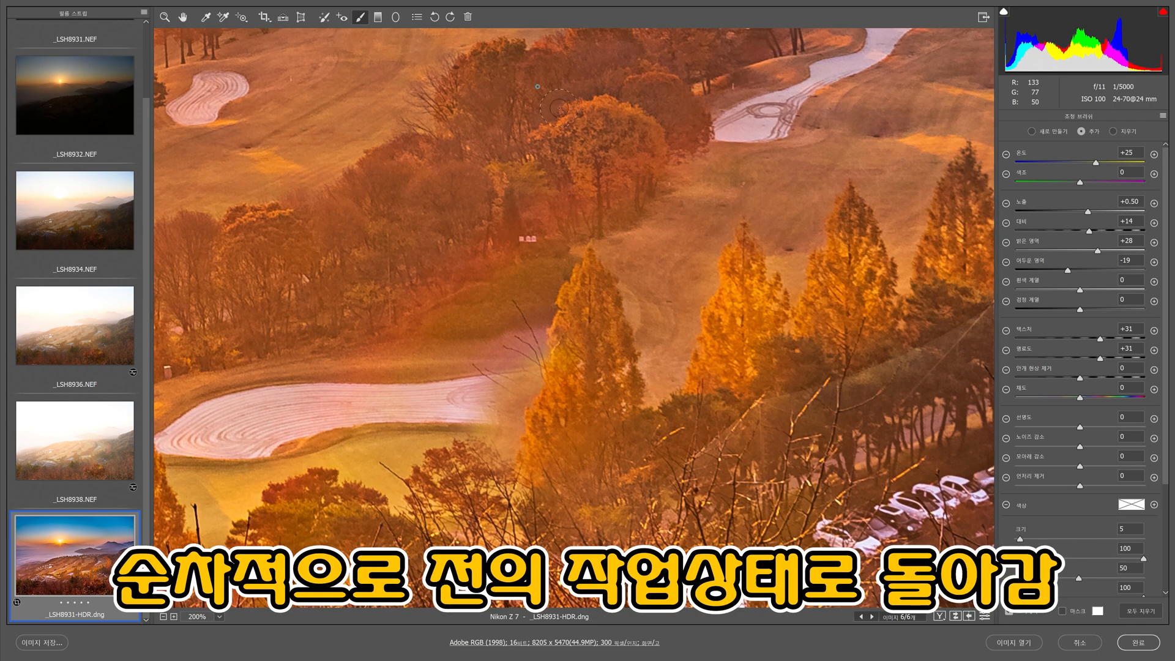
pyautogui.moveTo(608, 126)
pyautogui.mouseDown()
pyautogui.moveTo(582, 149)
pyautogui.moveTo(612, 157)
pyautogui.moveTo(586, 199)
pyautogui.moveTo(561, 199)
pyautogui.moveTo(503, 237)
pyautogui.moveTo(529, 179)
pyautogui.mouseUp()
pyautogui.scroll(5, 622, 294)
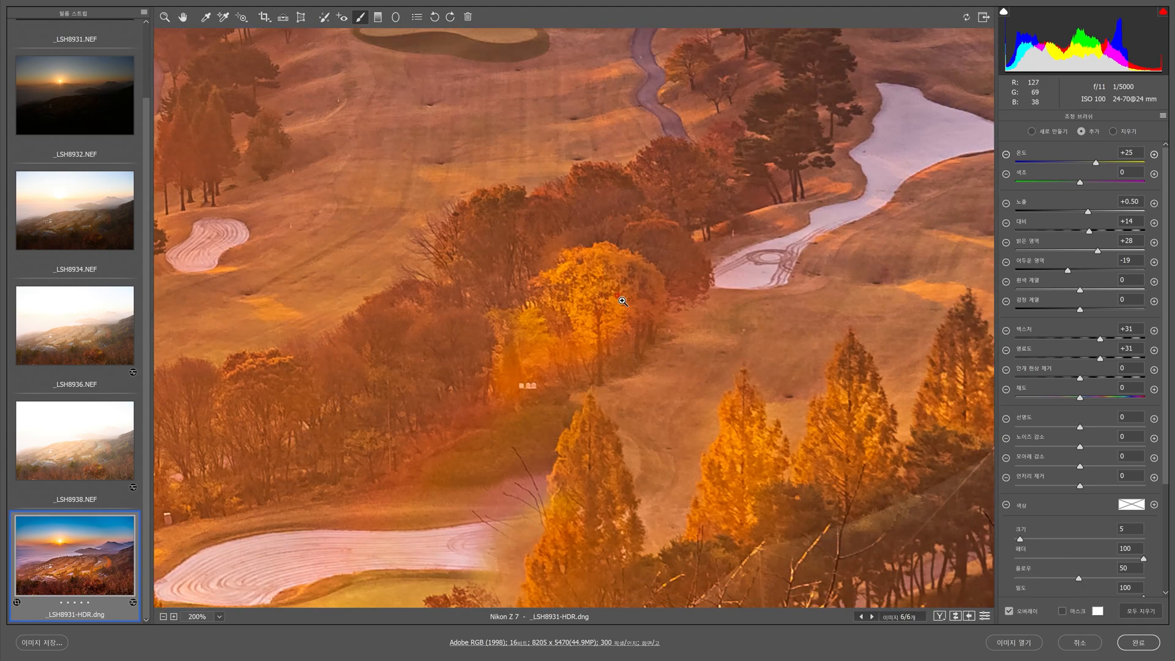
pyautogui.hotkey('ctrl', 'z')
pyautogui.scroll(4, 623, 298)
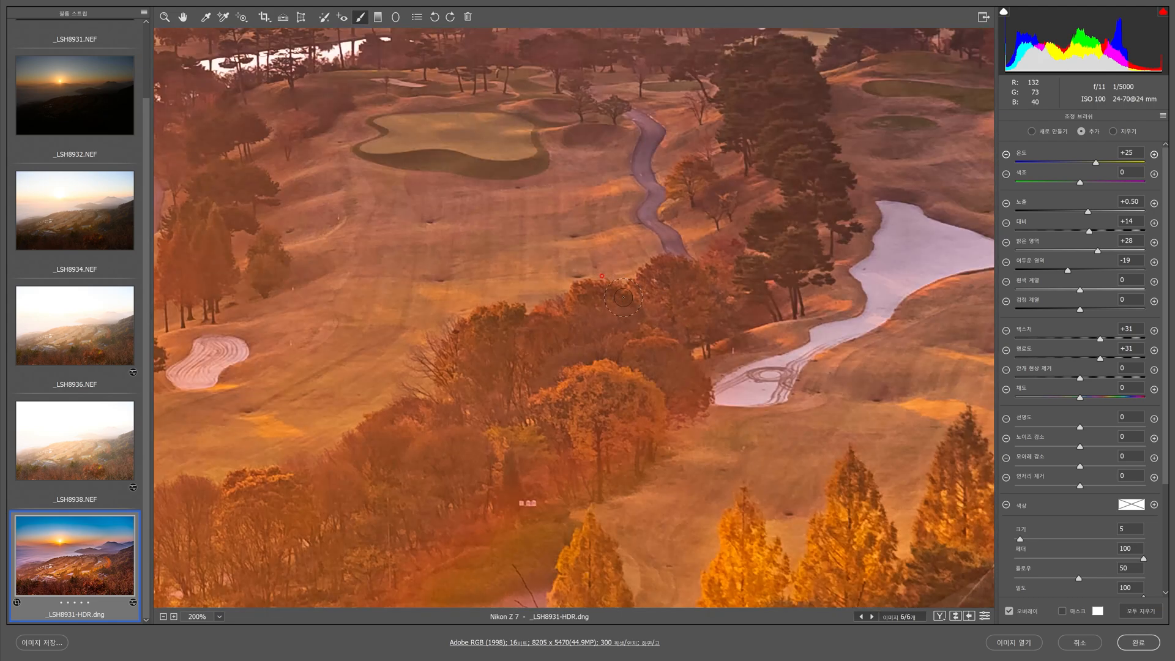
# Set the brush flow to 35 and paint the adjustment over the autumn trees of the central grove
pyautogui.moveTo(725, 252); pyautogui.dragTo(720, 268)
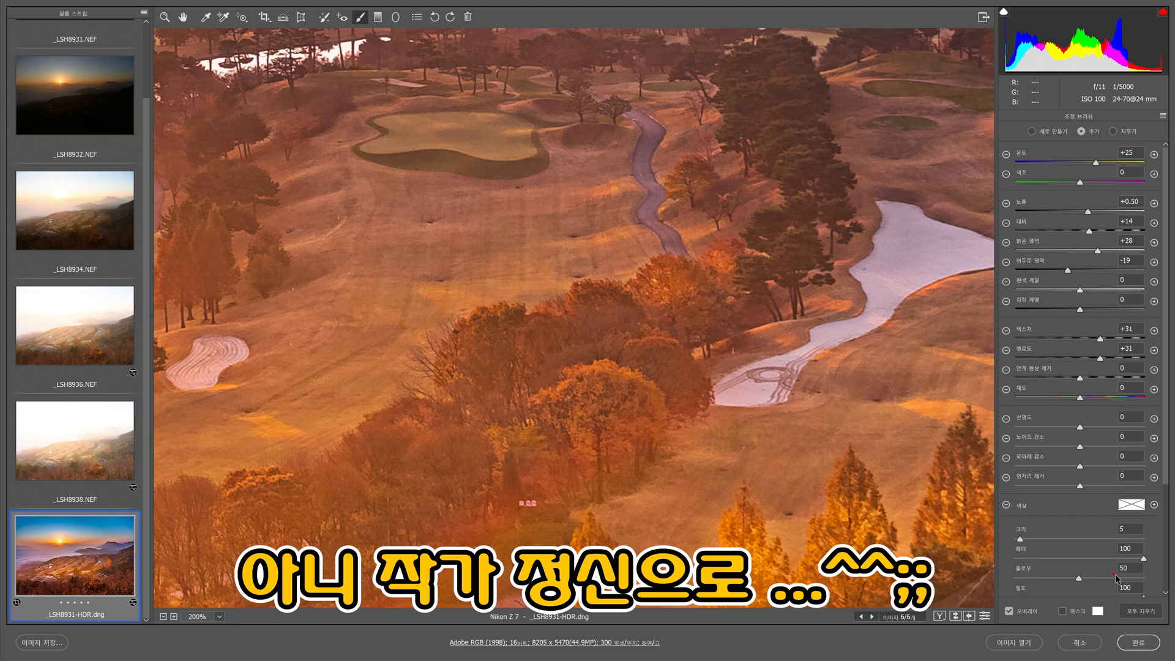
pyautogui.scroll(-1, 1076, 554)
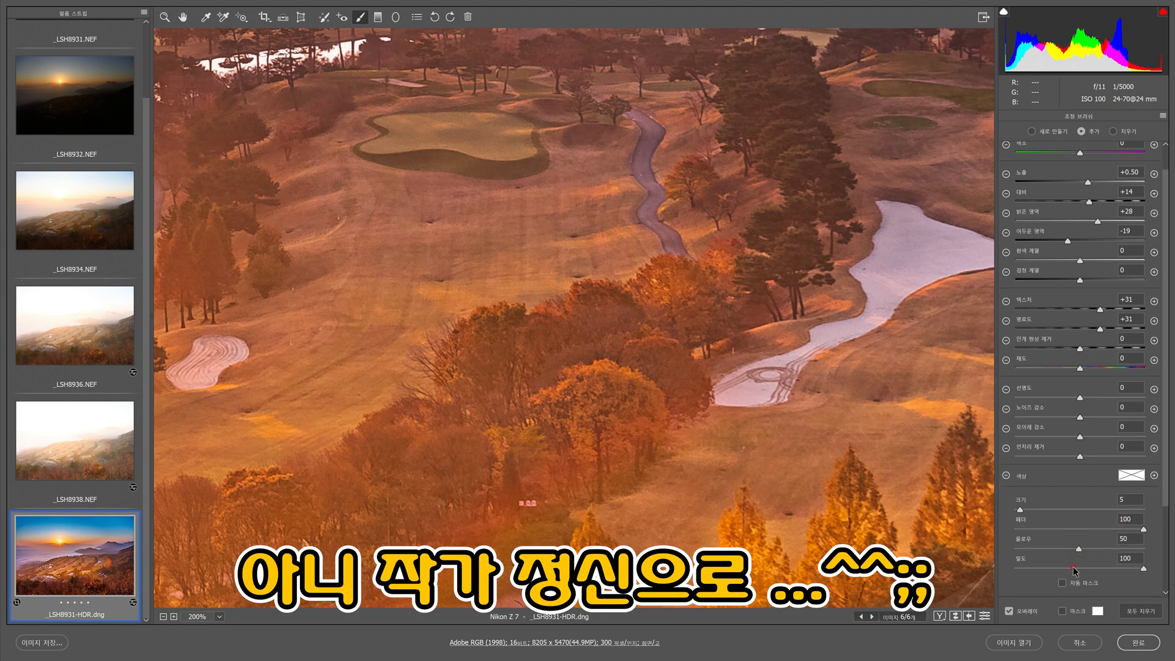
pyautogui.moveTo(574, 310)
pyautogui.mouseDown()
pyautogui.moveTo(616, 305)
pyautogui.moveTo(602, 298)
pyautogui.mouseUp()
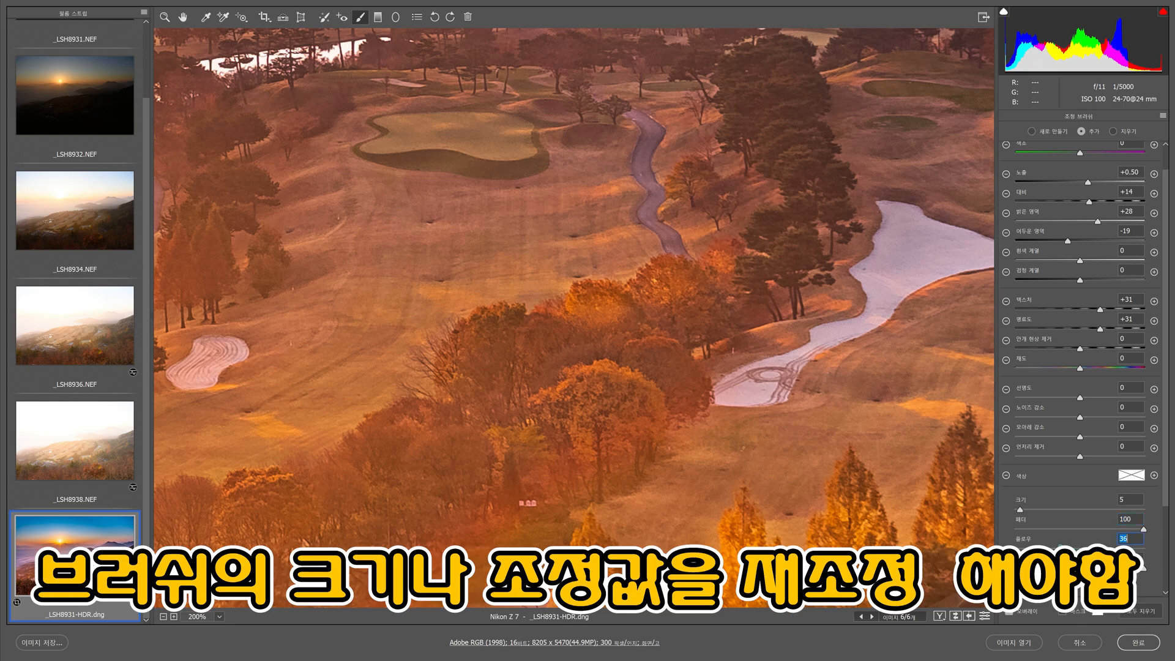
pyautogui.moveTo(477, 335)
pyautogui.mouseDown()
pyautogui.moveTo(484, 371)
pyautogui.moveTo(511, 342)
pyautogui.moveTo(478, 358)
pyautogui.moveTo(493, 387)
pyautogui.moveTo(608, 327)
pyautogui.moveTo(659, 320)
pyautogui.moveTo(494, 328)
pyautogui.moveTo(424, 426)
pyautogui.moveTo(363, 465)
pyautogui.moveTo(397, 429)
pyautogui.moveTo(512, 402)
pyautogui.mouseUp()
pyautogui.scroll(-3, 513, 402)
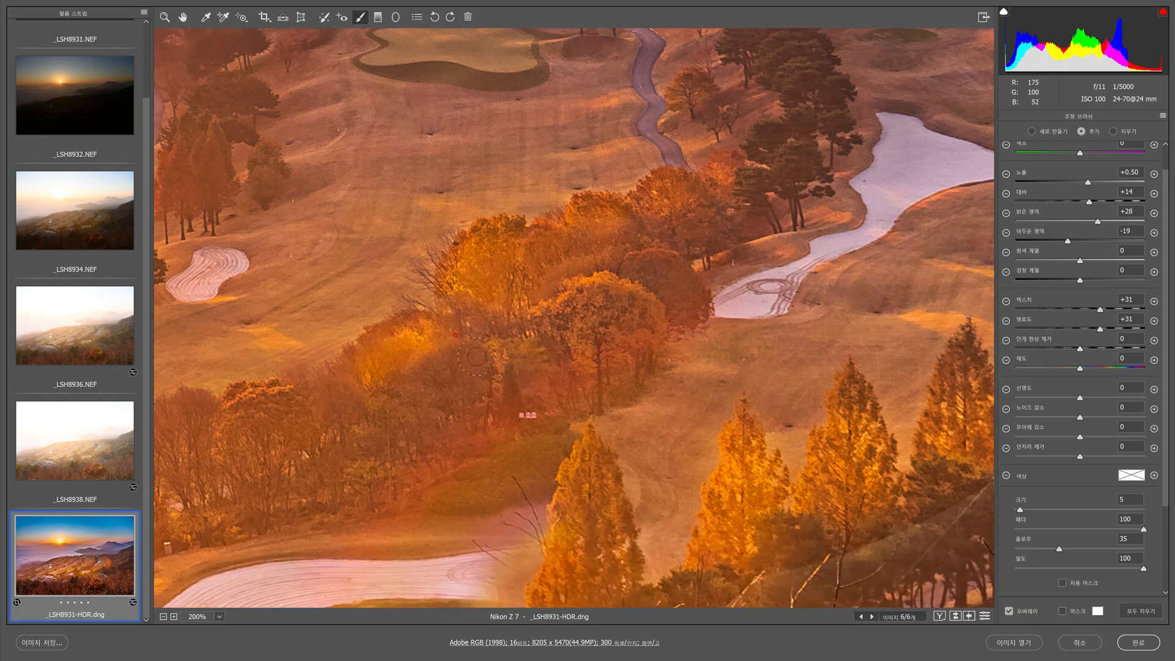
pyautogui.moveTo(463, 371)
pyautogui.mouseDown()
pyautogui.moveTo(450, 381)
pyautogui.moveTo(485, 356)
pyautogui.moveTo(578, 336)
pyautogui.mouseUp()
# Paint the adjustment over the small conifer in front of the bunker and the tall conifer cluster beside the building roof
pyautogui.scroll(-1, 608, 335)
pyautogui.scroll(-11, 608, 335)
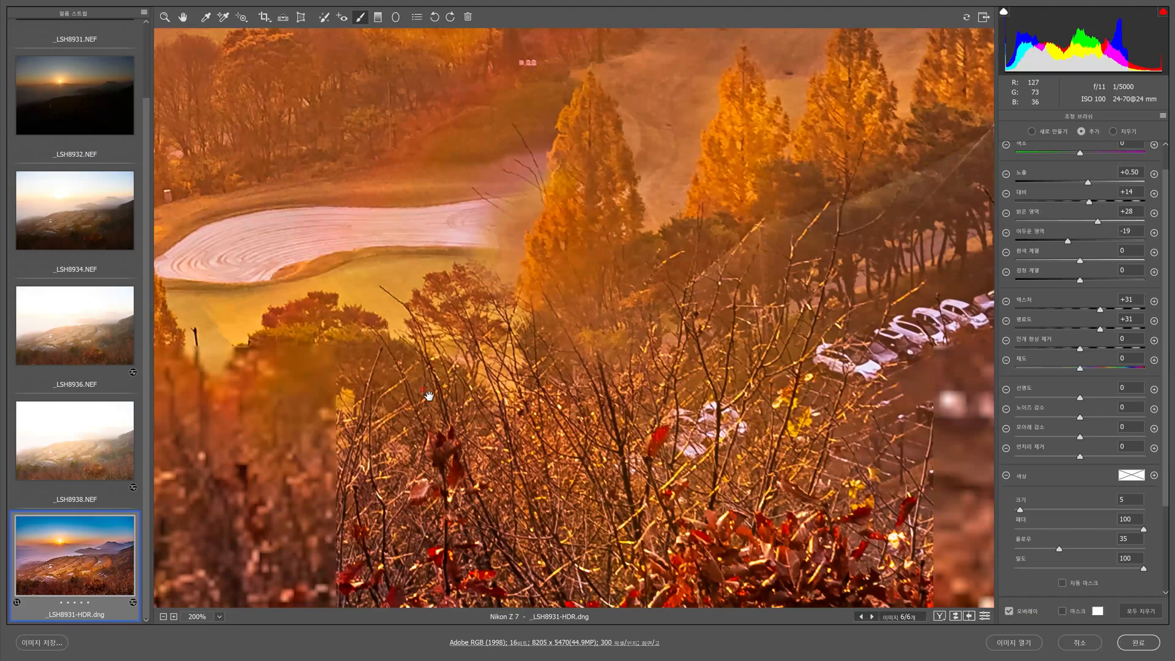
pyautogui.moveTo(429, 396); pyautogui.dragTo(876, 365)
pyautogui.moveTo(593, 256)
pyautogui.mouseDown()
pyautogui.moveTo(589, 348)
pyautogui.moveTo(588, 308)
pyautogui.moveTo(566, 352)
pyautogui.moveTo(573, 313)
pyautogui.moveTo(554, 348)
pyautogui.moveTo(593, 302)
pyautogui.moveTo(631, 337)
pyautogui.mouseUp()
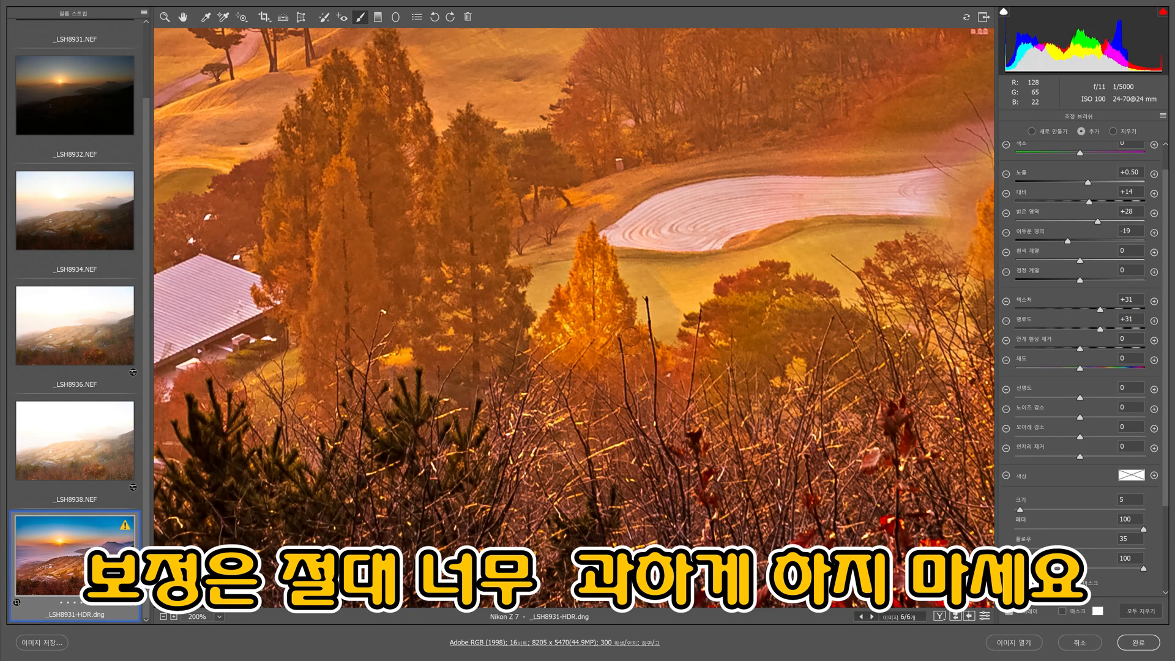
pyautogui.scroll(5, 381, 291)
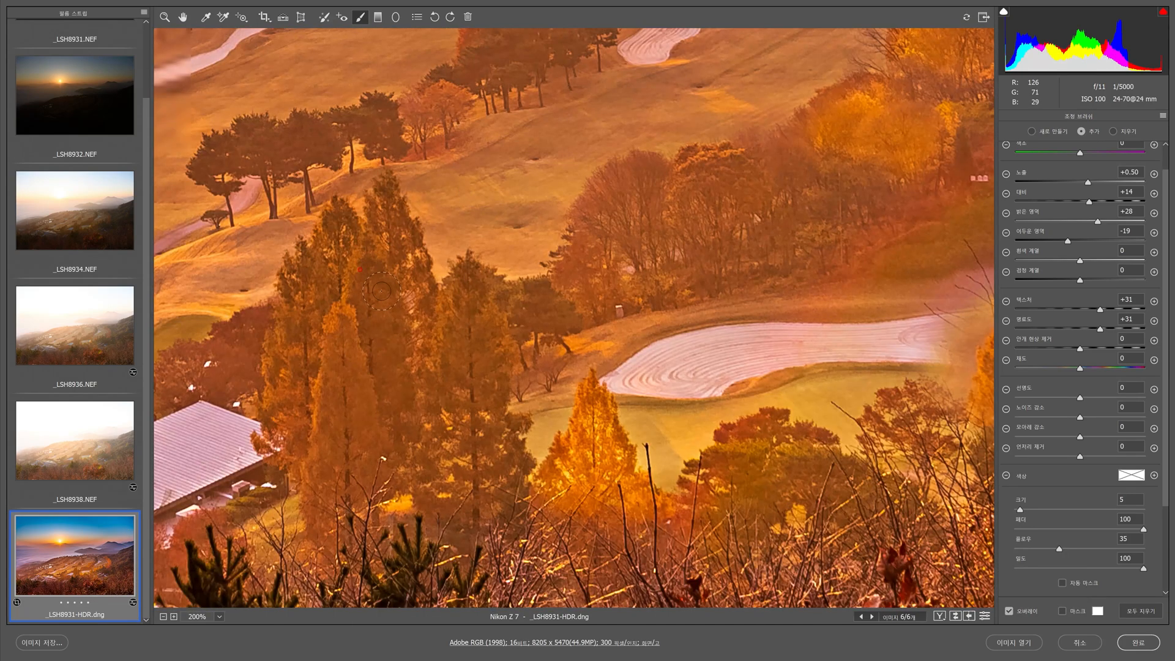
pyautogui.scroll(-2, 380, 291)
pyautogui.moveTo(340, 165)
pyautogui.mouseDown()
pyautogui.moveTo(294, 284)
pyautogui.moveTo(315, 390)
pyautogui.moveTo(355, 296)
pyautogui.moveTo(350, 242)
pyautogui.moveTo(343, 366)
pyautogui.moveTo(360, 190)
pyautogui.moveTo(378, 366)
pyautogui.moveTo(385, 139)
pyautogui.moveTo(429, 299)
pyautogui.moveTo(468, 225)
pyautogui.moveTo(490, 416)
pyautogui.moveTo(452, 271)
pyautogui.moveTo(446, 427)
pyautogui.moveTo(437, 316)
pyautogui.moveTo(389, 401)
pyautogui.moveTo(353, 435)
pyautogui.moveTo(350, 463)
pyautogui.moveTo(347, 356)
pyautogui.moveTo(320, 422)
pyautogui.moveTo(320, 472)
pyautogui.moveTo(324, 404)
pyautogui.moveTo(298, 281)
pyautogui.moveTo(304, 212)
pyautogui.moveTo(307, 202)
pyautogui.moveTo(317, 218)
pyautogui.moveTo(364, 212)
pyautogui.moveTo(391, 178)
pyautogui.moveTo(380, 122)
pyautogui.moveTo(413, 215)
pyautogui.moveTo(445, 257)
pyautogui.moveTo(470, 233)
pyautogui.moveTo(490, 282)
pyautogui.moveTo(499, 277)
pyautogui.moveTo(495, 327)
pyautogui.moveTo(516, 248)
pyautogui.moveTo(529, 276)
pyautogui.moveTo(512, 299)
pyautogui.moveTo(507, 372)
pyautogui.mouseUp()
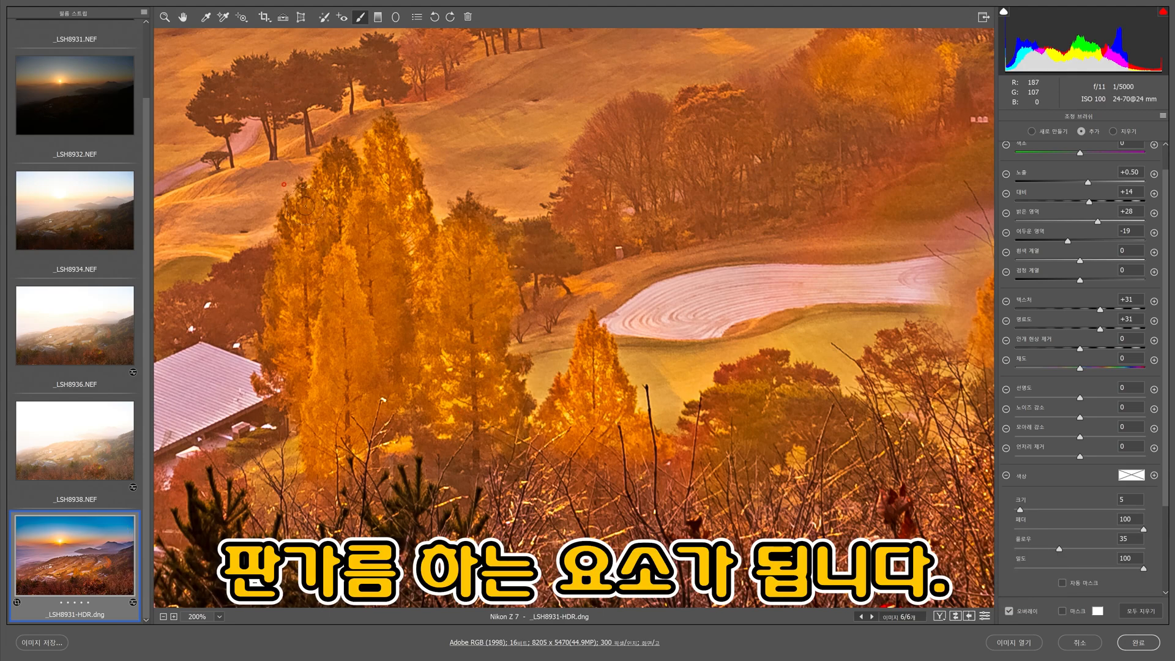
# Paint the adjustment over the small autumn trees and the outer conifers of the two groups around the small bunker
pyautogui.scroll(3, 414, 227)
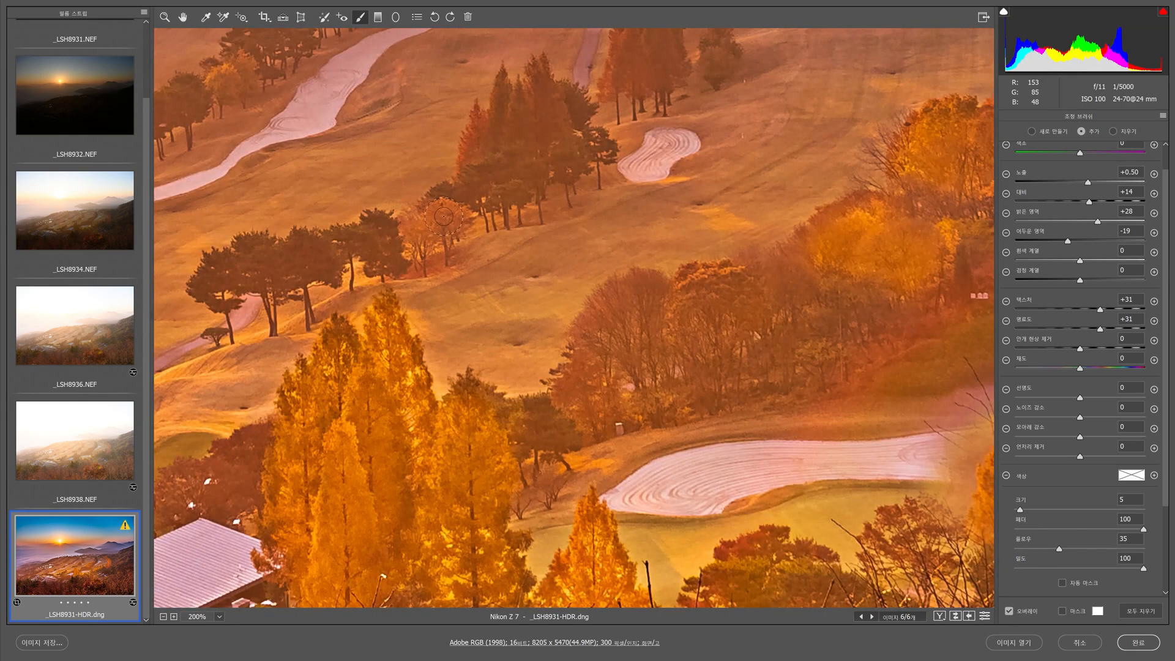
pyautogui.scroll(2, 465, 221)
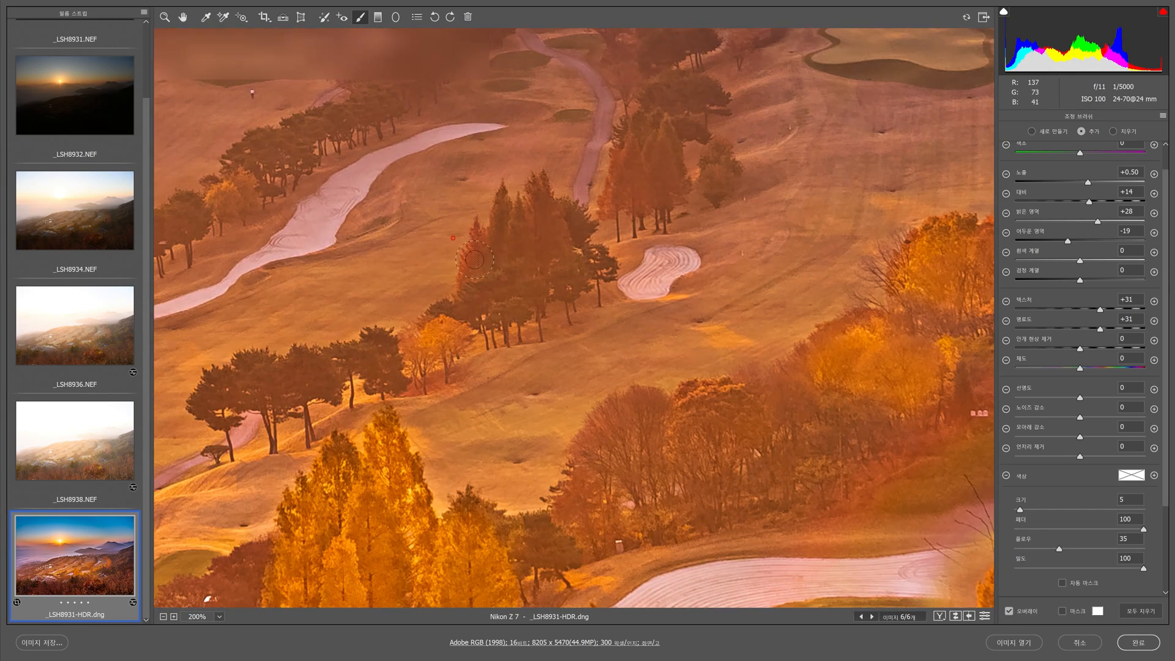
pyautogui.moveTo(469, 275); pyautogui.dragTo(479, 250)
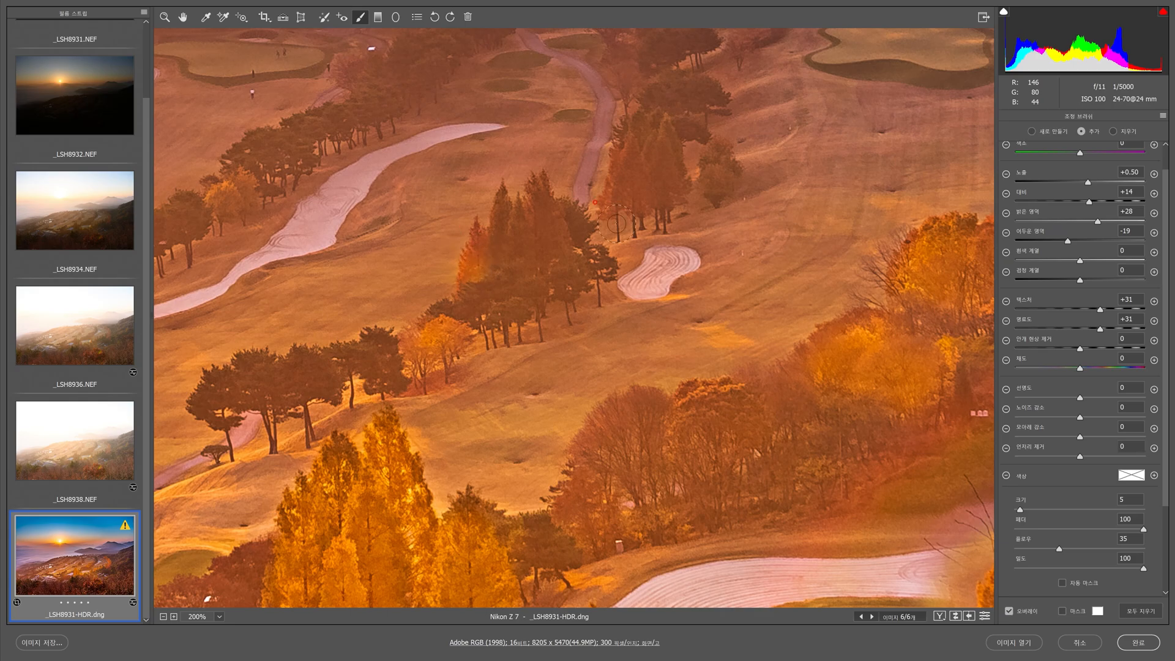
pyautogui.moveTo(624, 178)
pyautogui.mouseDown()
pyautogui.moveTo(639, 162)
pyautogui.moveTo(646, 199)
pyautogui.mouseUp()
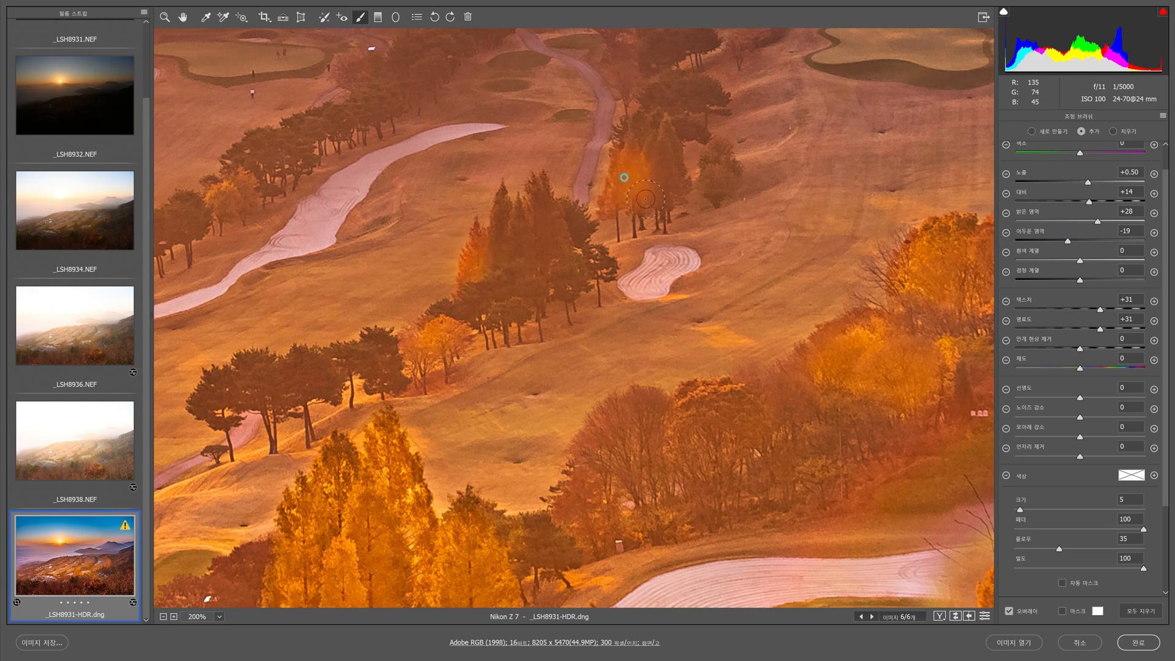
# Reduce the brush size to 3 and paint the adjustment over the row of trees beside the far sand bunker
pyautogui.scroll(3, 649, 202)
pyautogui.moveTo(452, 283)
pyautogui.mouseDown()
pyautogui.moveTo(490, 244)
pyautogui.moveTo(707, 145)
pyautogui.mouseUp()
pyautogui.moveTo(486, 224); pyautogui.dragTo(489, 233)
pyautogui.scroll(-1, 487, 236)
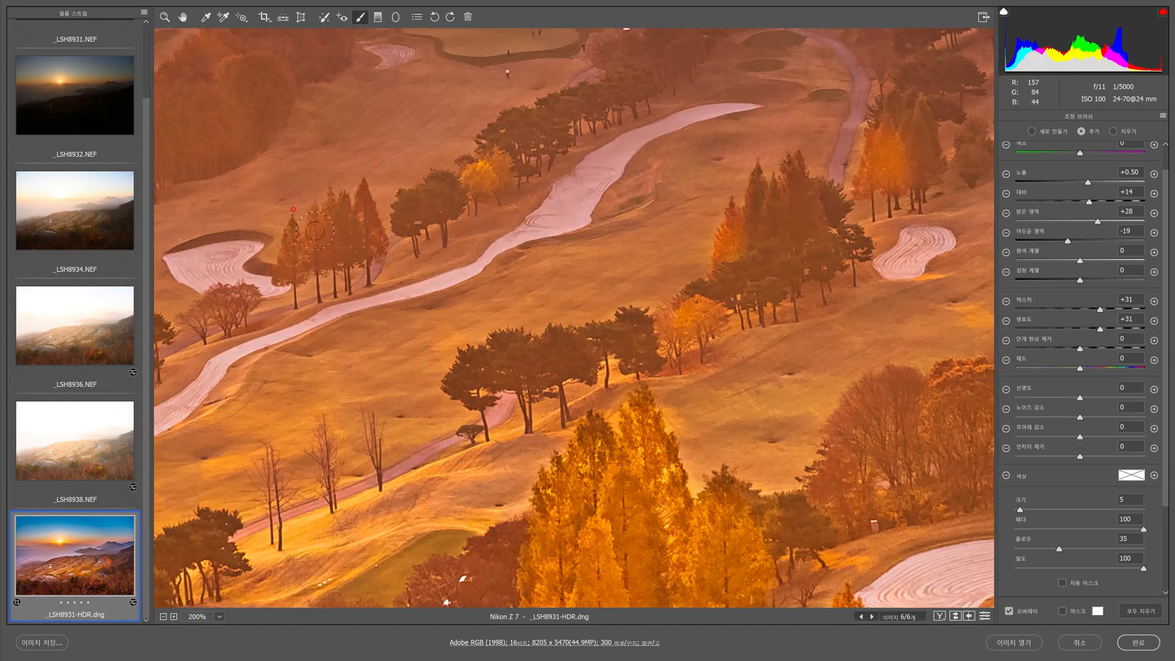
pyautogui.press('[')
pyautogui.press('[')
pyautogui.moveTo(294, 233)
pyautogui.mouseDown()
pyautogui.moveTo(291, 269)
pyautogui.moveTo(309, 265)
pyautogui.moveTo(318, 222)
pyautogui.mouseUp()
pyautogui.moveTo(325, 238)
pyautogui.mouseDown()
pyautogui.moveTo(324, 254)
pyautogui.moveTo(340, 254)
pyautogui.moveTo(337, 211)
pyautogui.moveTo(356, 205)
pyautogui.moveTo(358, 251)
pyautogui.moveTo(365, 198)
pyautogui.moveTo(379, 241)
pyautogui.moveTo(355, 280)
pyautogui.moveTo(611, 200)
pyautogui.mouseUp()
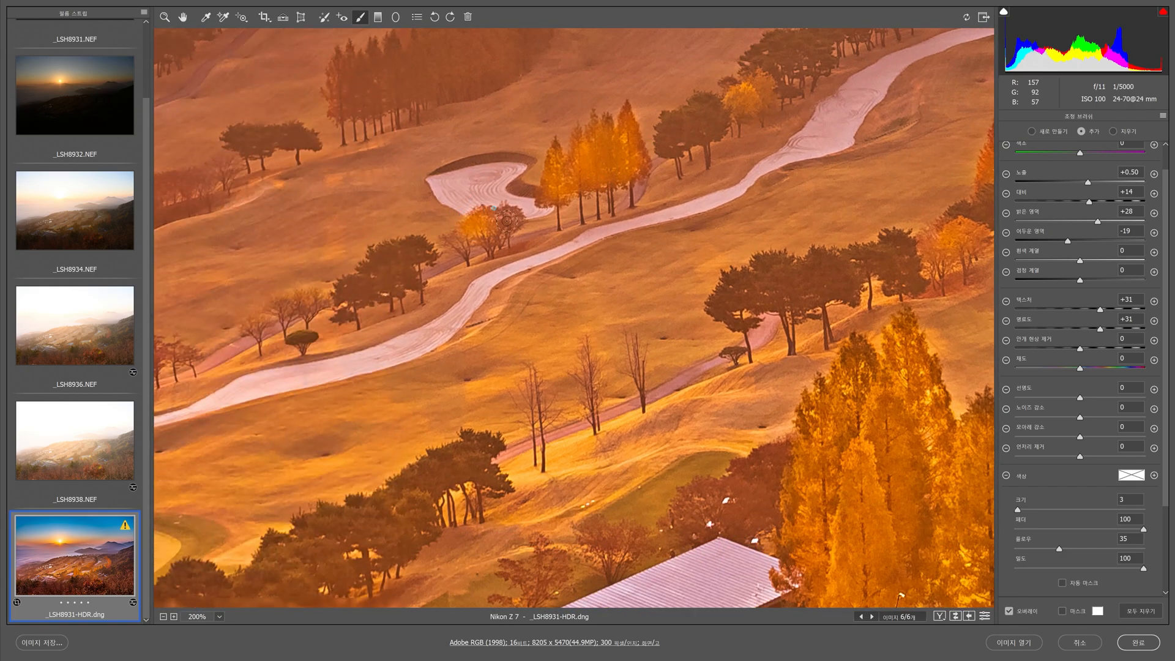
# Paint the adjustment over the reddish autumn trees between the building roof and the tall conifer cluster
pyautogui.scroll(-3, 502, 230)
pyautogui.moveTo(301, 236); pyautogui.dragTo(491, 89)
pyautogui.moveTo(589, 357); pyautogui.dragTo(429, 274)
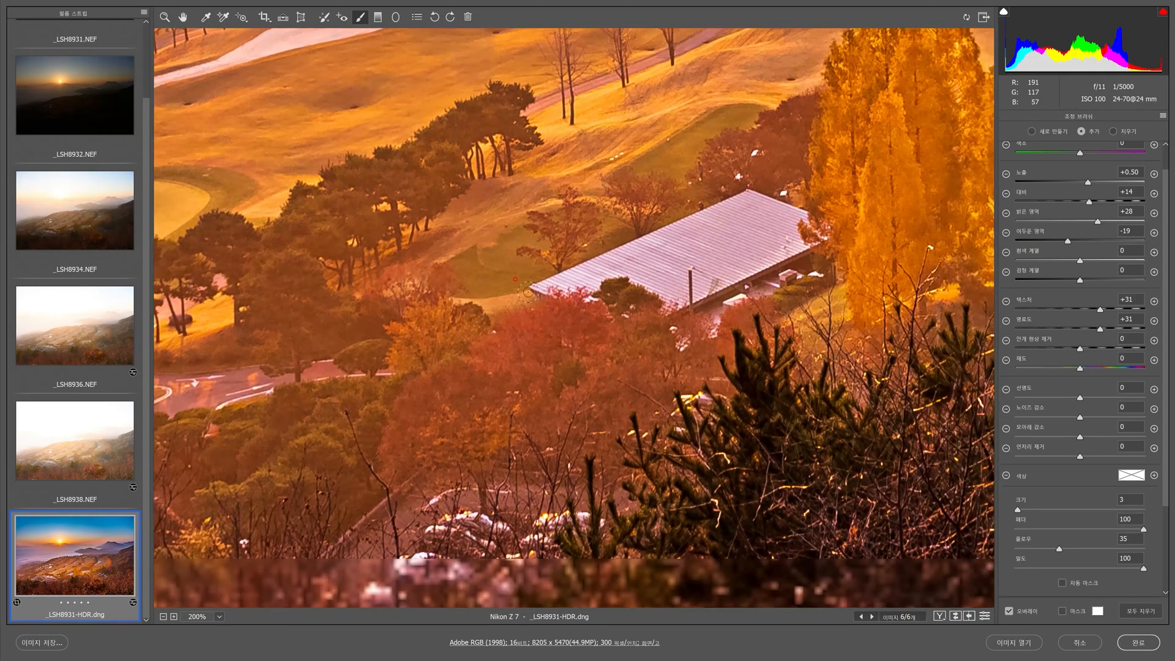
pyautogui.moveTo(734, 177)
pyautogui.mouseDown()
pyautogui.moveTo(740, 143)
pyautogui.moveTo(742, 164)
pyautogui.moveTo(763, 157)
pyautogui.moveTo(779, 121)
pyautogui.moveTo(808, 114)
pyautogui.moveTo(779, 158)
pyautogui.moveTo(796, 162)
pyautogui.moveTo(737, 179)
pyautogui.moveTo(762, 181)
pyautogui.moveTo(777, 159)
pyautogui.moveTo(765, 124)
pyautogui.moveTo(805, 105)
pyautogui.moveTo(817, 111)
pyautogui.moveTo(813, 205)
pyautogui.mouseUp()
pyautogui.moveTo(726, 180)
pyautogui.mouseDown()
pyautogui.moveTo(749, 140)
pyautogui.moveTo(792, 135)
pyautogui.mouseUp()
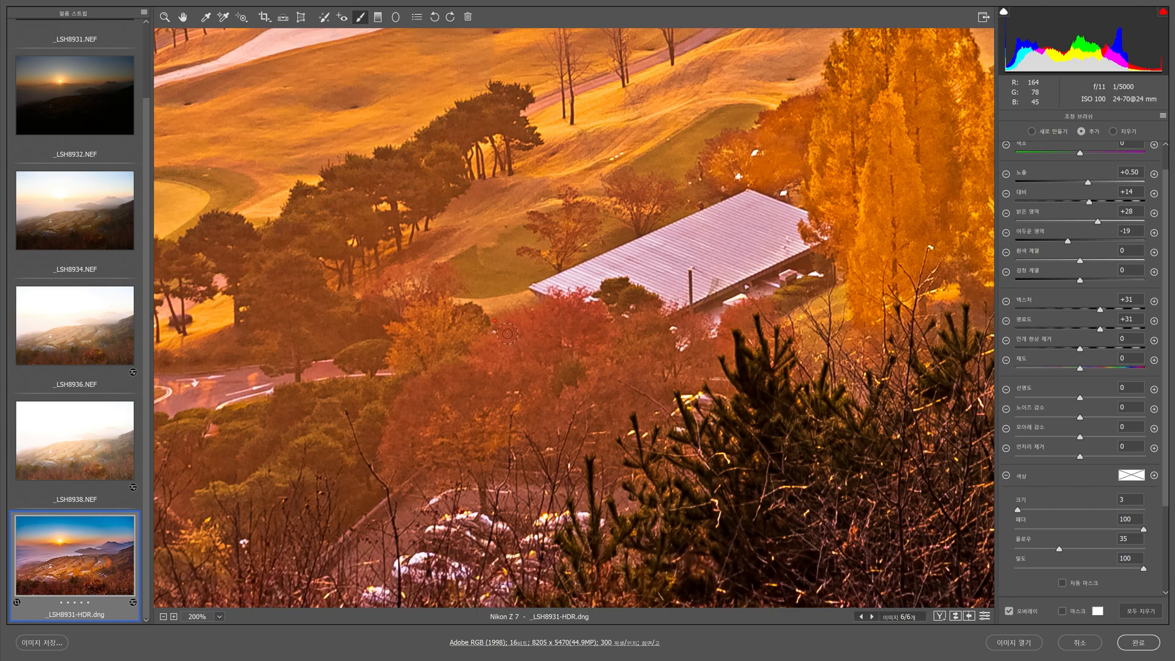
# Increase the brush size to 6 and paint the adjustment over the large autumn trees in front of the building
pyautogui.press(']')
pyautogui.press(']')
pyautogui.press(']')
pyautogui.moveTo(421, 411)
pyautogui.mouseDown()
pyautogui.moveTo(382, 422)
pyautogui.moveTo(398, 453)
pyautogui.moveTo(508, 383)
pyautogui.moveTo(542, 339)
pyautogui.moveTo(513, 385)
pyautogui.moveTo(609, 387)
pyautogui.moveTo(577, 338)
pyautogui.moveTo(527, 337)
pyautogui.moveTo(439, 383)
pyautogui.mouseUp()
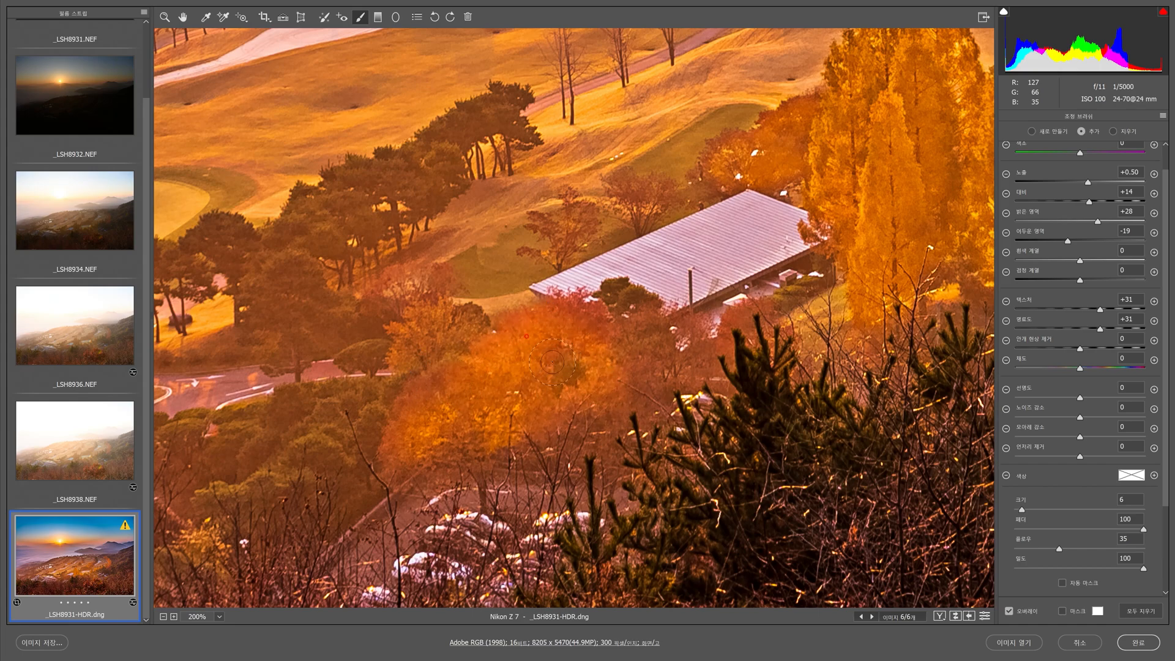
pyautogui.moveTo(639, 355)
pyautogui.mouseDown()
pyautogui.moveTo(650, 362)
pyautogui.moveTo(636, 395)
pyautogui.moveTo(624, 385)
pyautogui.moveTo(690, 356)
pyautogui.mouseUp()
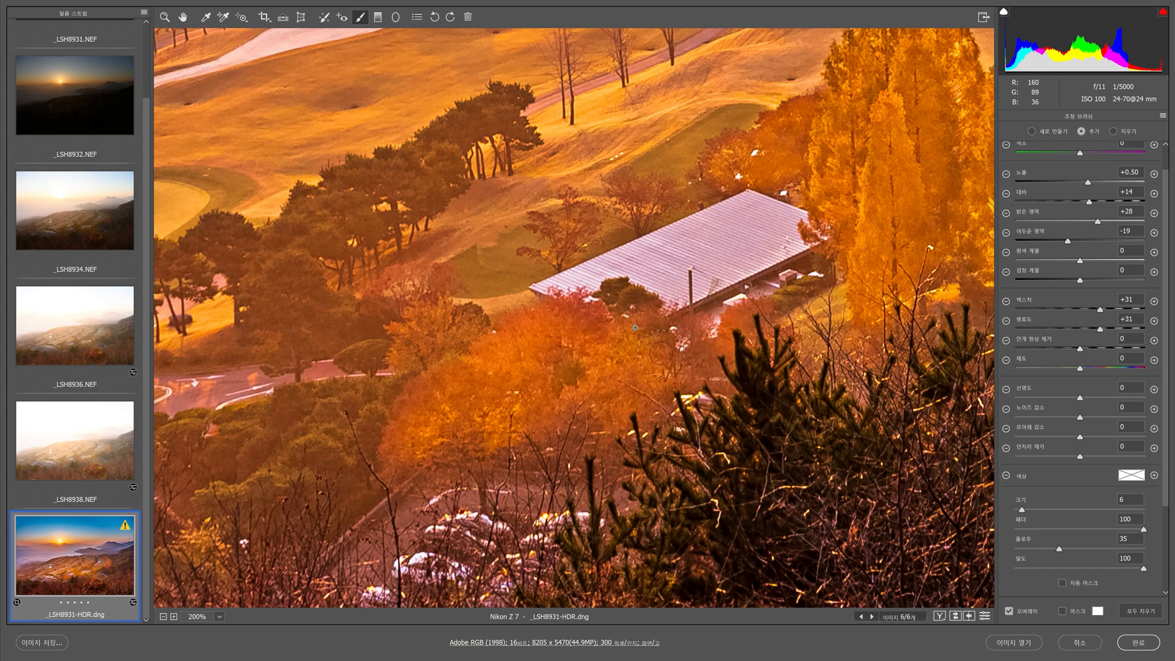
# Set the brush adjustment's exposure to +0.40
pyautogui.moveTo(382, 302); pyautogui.dragTo(498, 421)
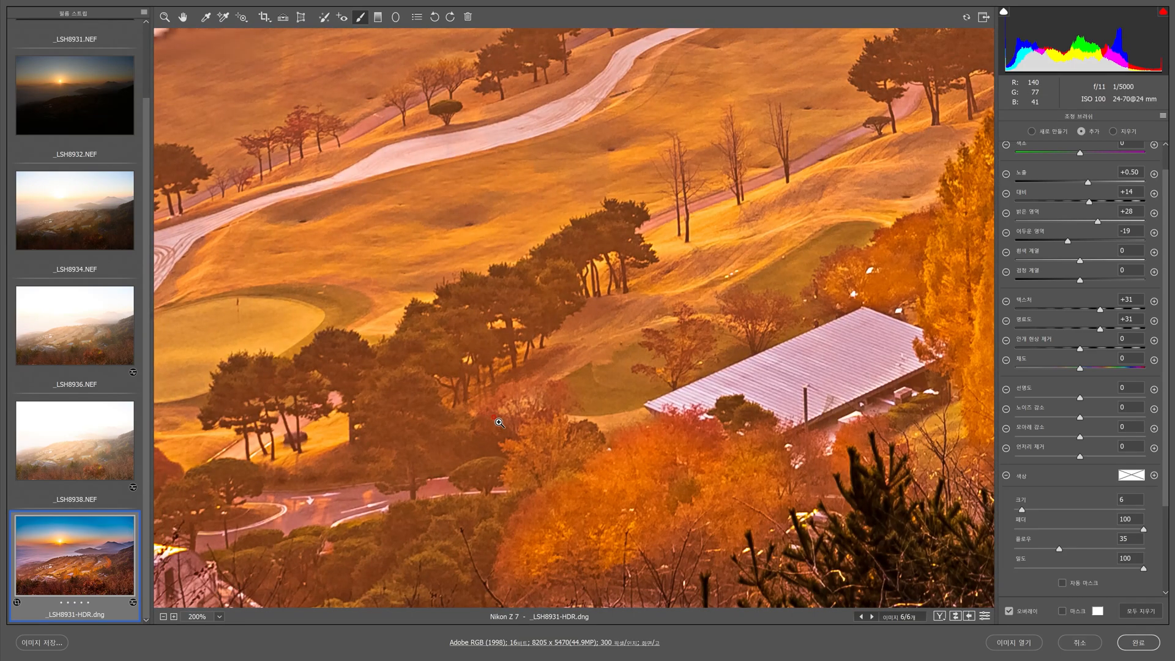
pyautogui.hotkey('ctrl', '-')
pyautogui.hotkey('ctrl', '-')
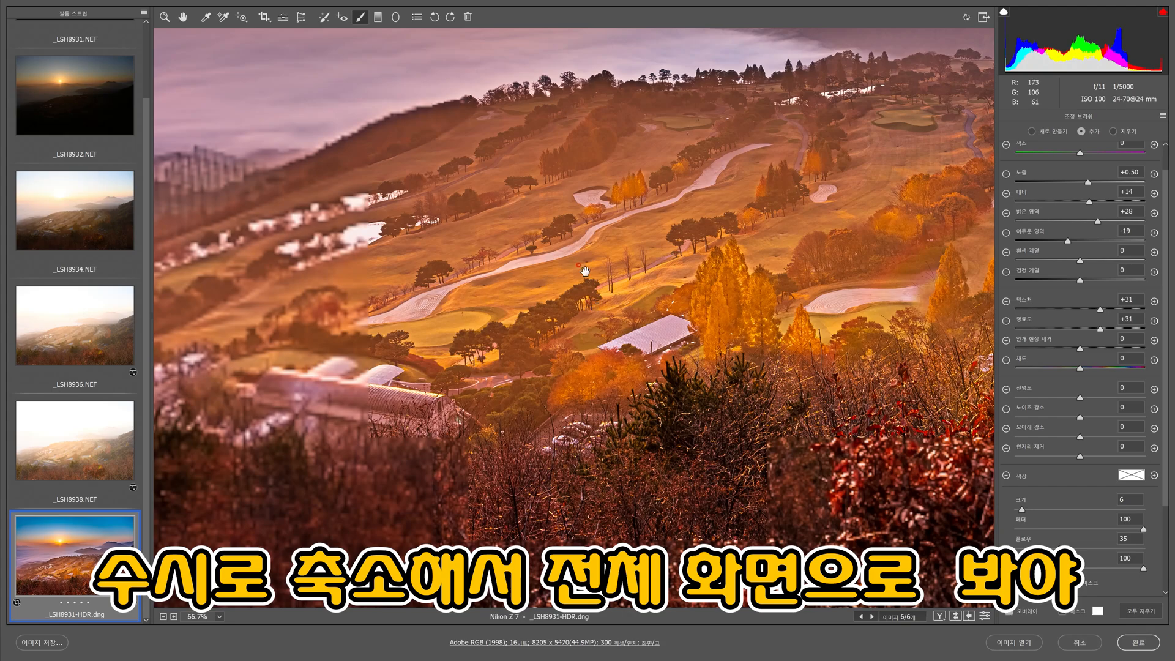
pyautogui.scroll(3, 584, 329)
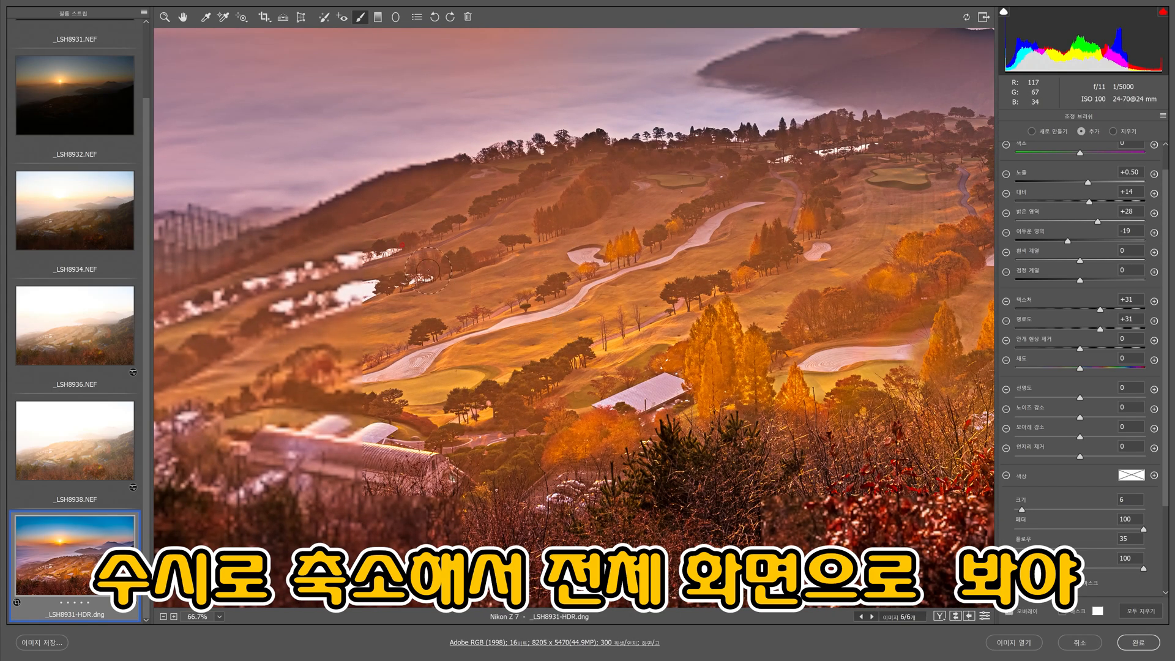
pyautogui.moveTo(732, 283); pyautogui.dragTo(389, 308)
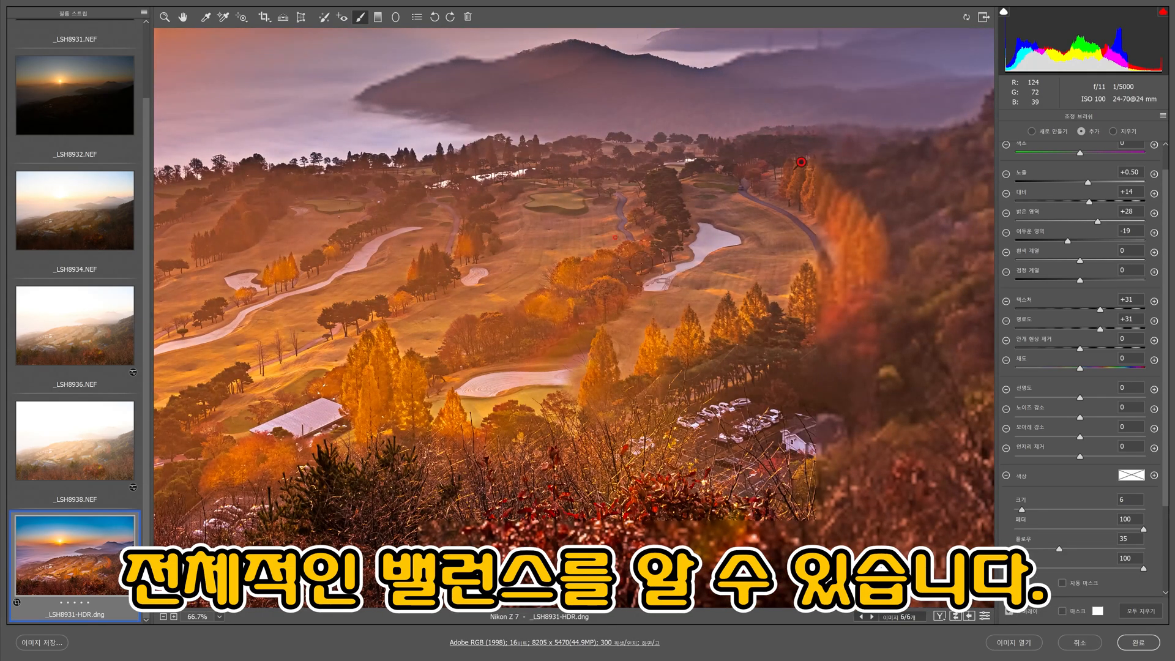
pyautogui.moveTo(591, 265)
pyautogui.mouseDown()
pyautogui.moveTo(604, 258)
pyautogui.moveTo(551, 263)
pyautogui.moveTo(628, 280)
pyautogui.mouseUp()
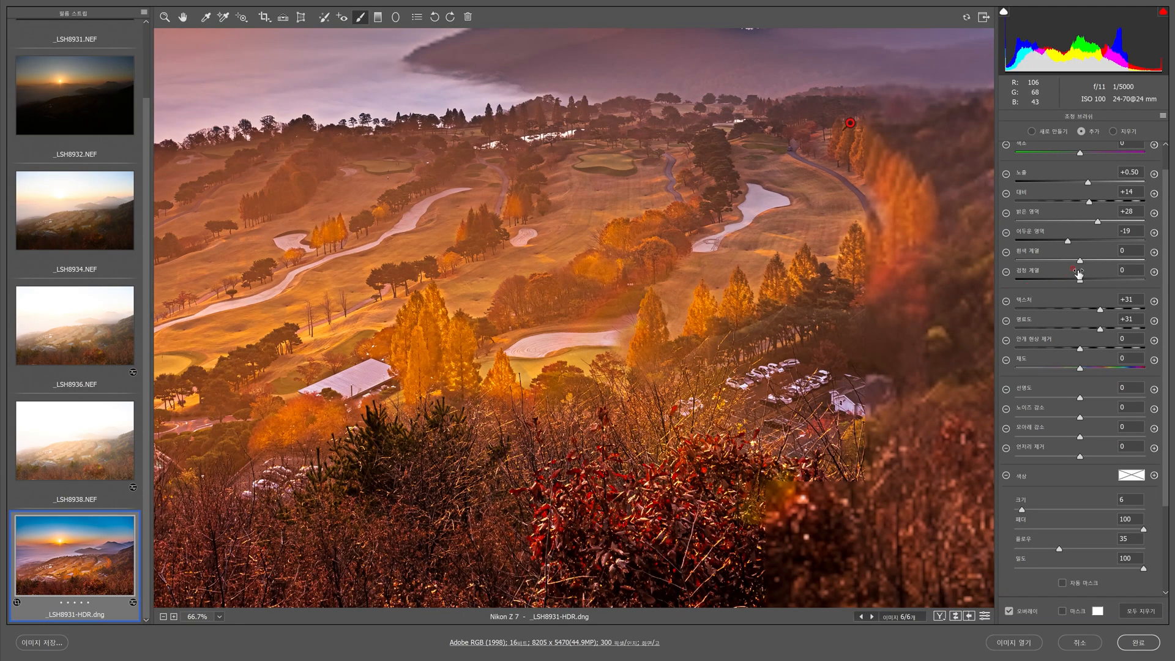
pyautogui.click(1088, 183)
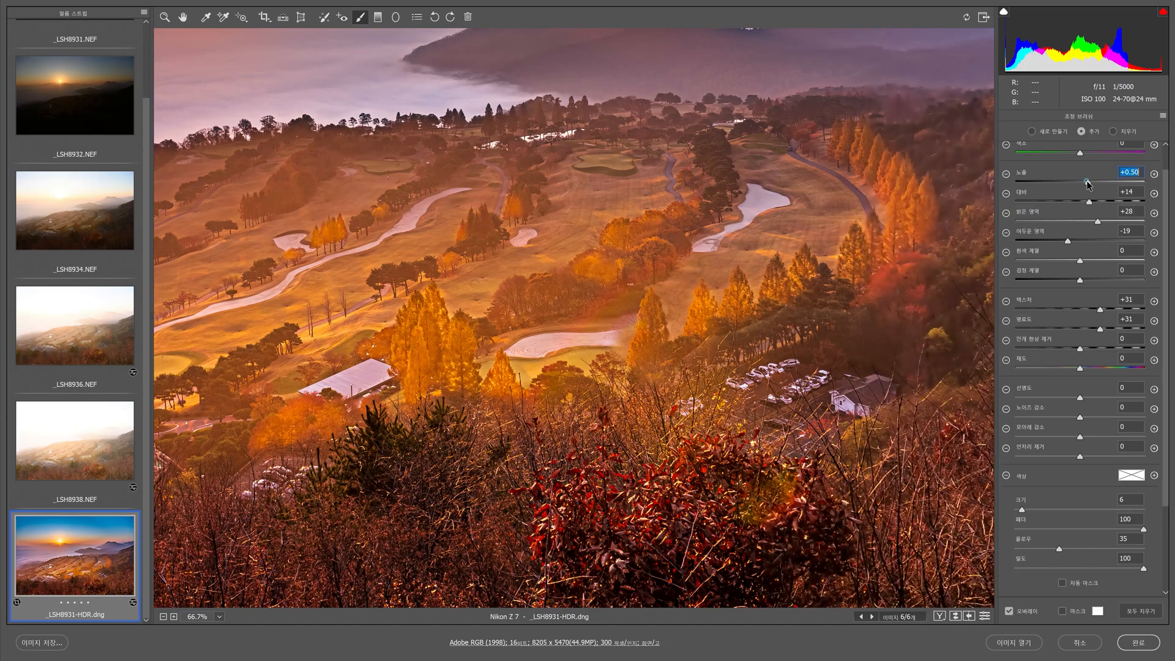
pyautogui.click(1088, 184)
pyautogui.moveTo(1089, 184); pyautogui.dragTo(1088, 188)
pyautogui.scroll(3, 411, 253)
pyautogui.scroll(-5, 639, 343)
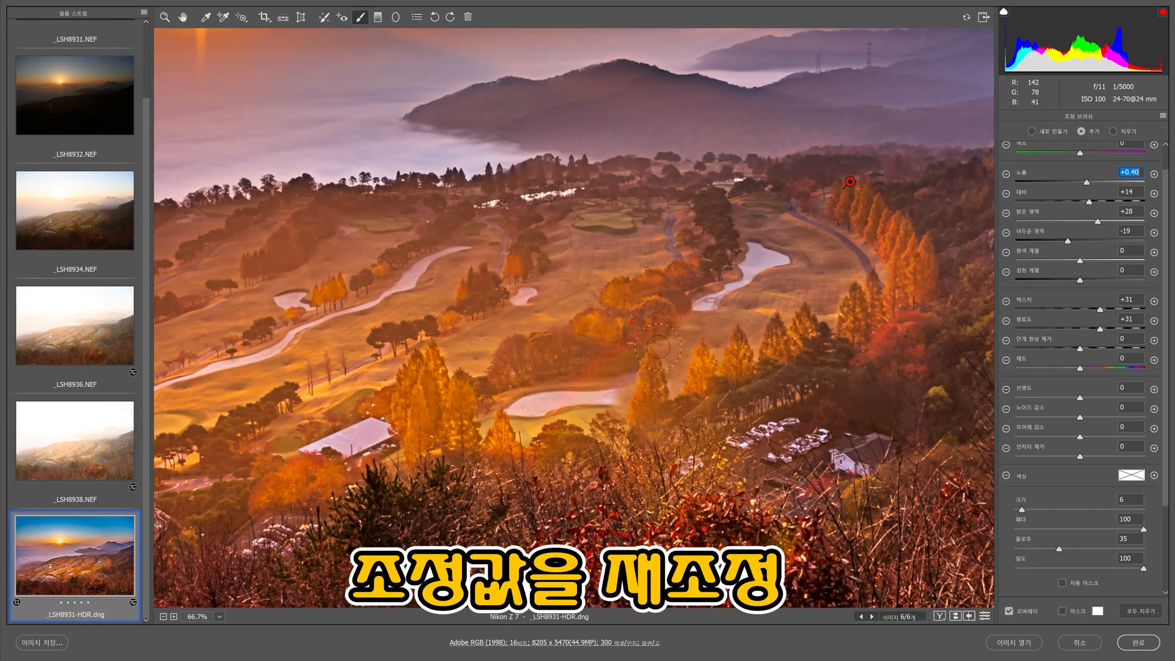
# Examine the brushed autumn trees up close and the overall brightness balance across the whole photo
pyautogui.hotkey('ctrl', '-')
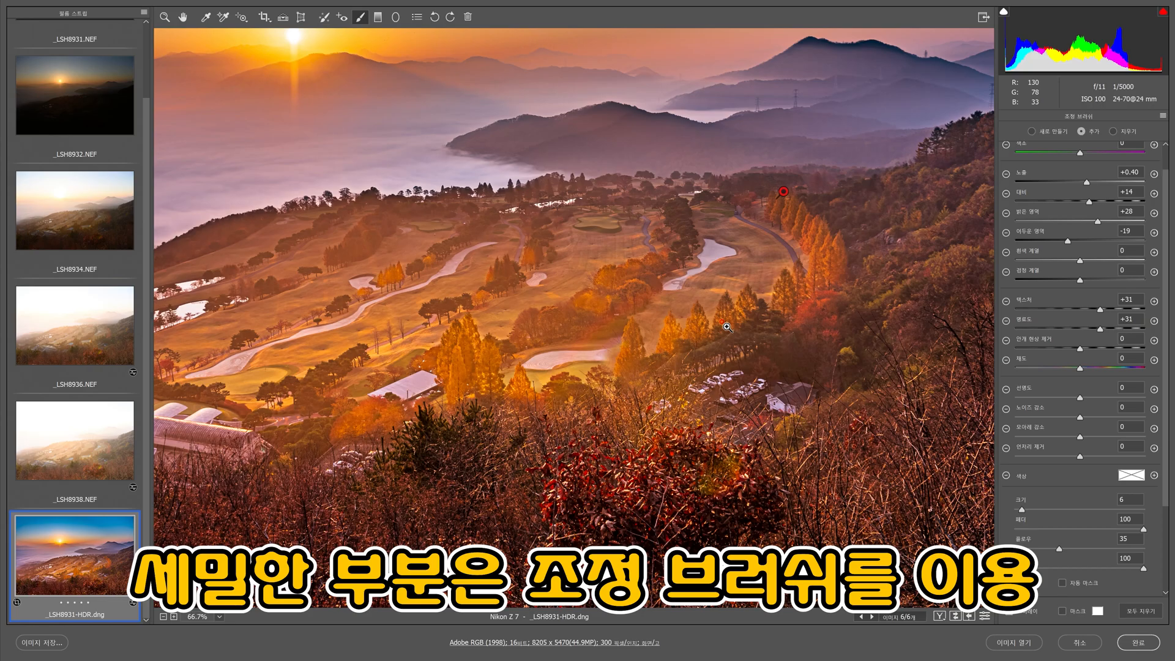
pyautogui.keyDown('ctrl'); pyautogui.click(727, 327); pyautogui.keyUp('ctrl')
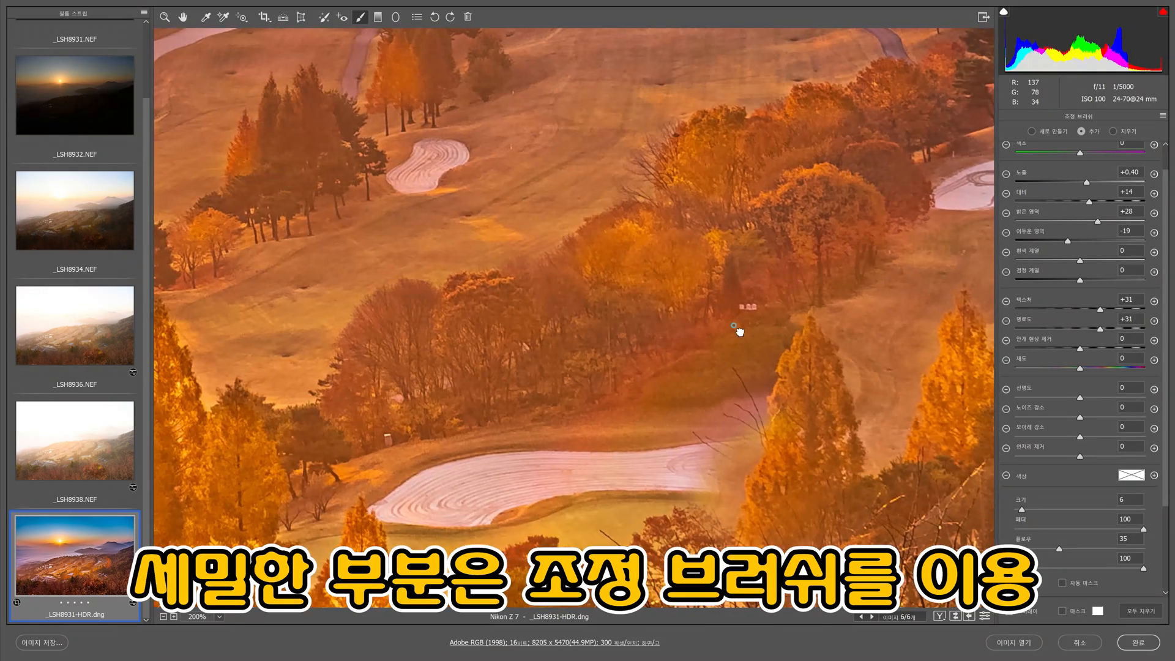
pyautogui.moveTo(743, 331); pyautogui.dragTo(210, 393)
pyautogui.moveTo(506, 412); pyautogui.dragTo(280, 439)
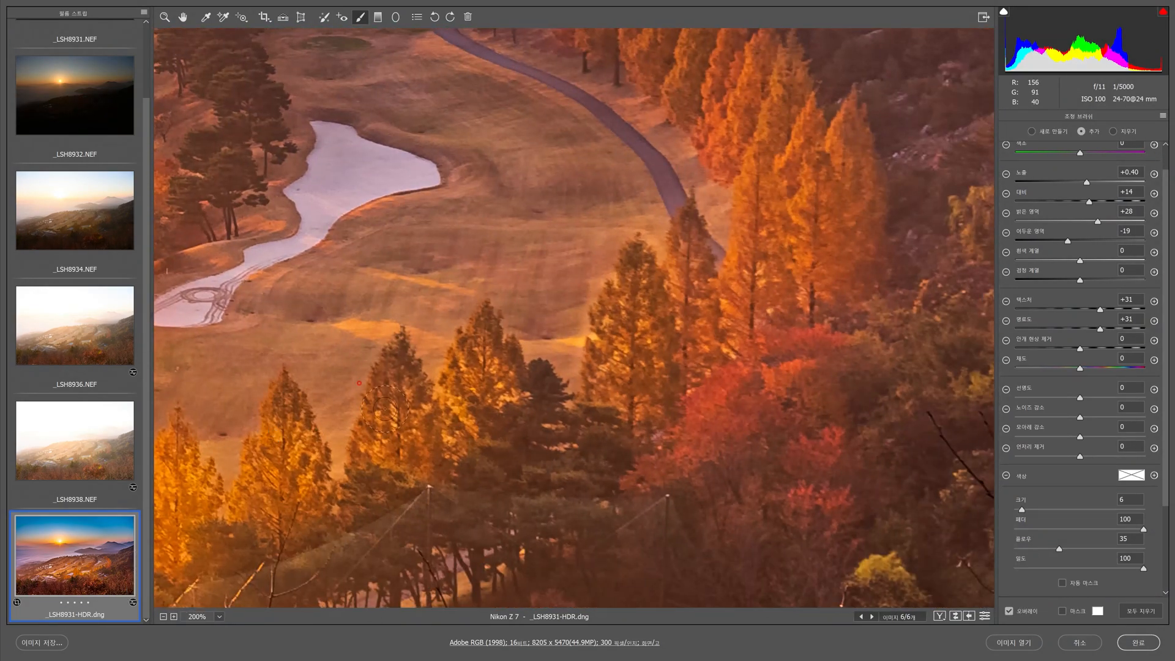
pyautogui.scroll(2, 545, 396)
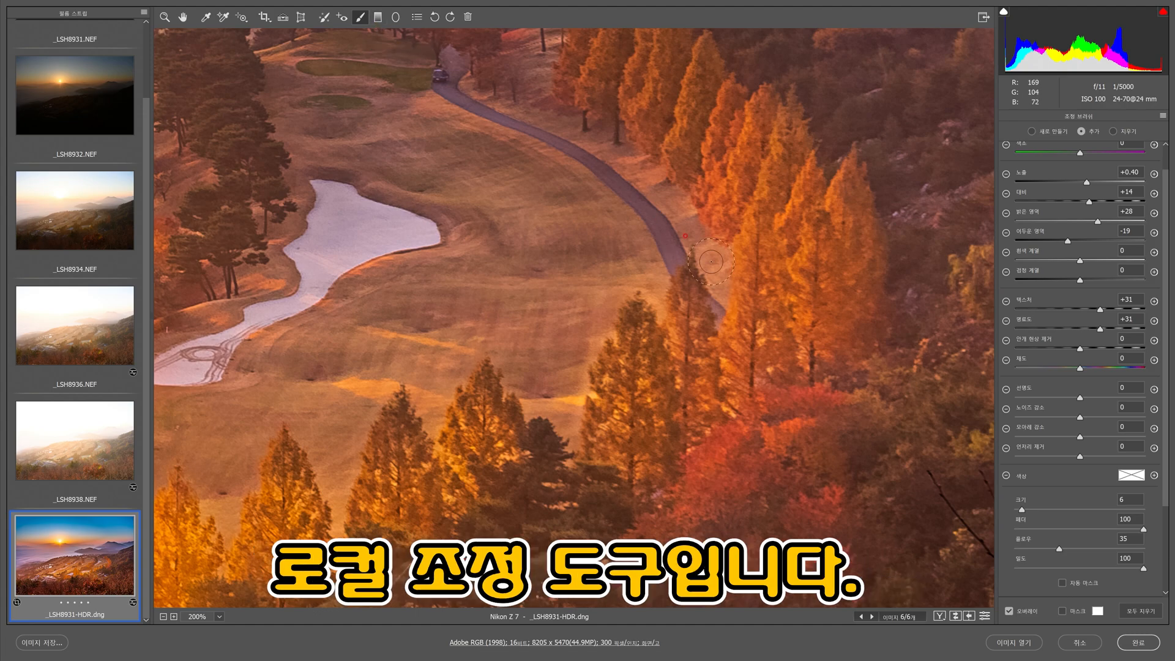
pyautogui.hotkey('ctrl', '-')
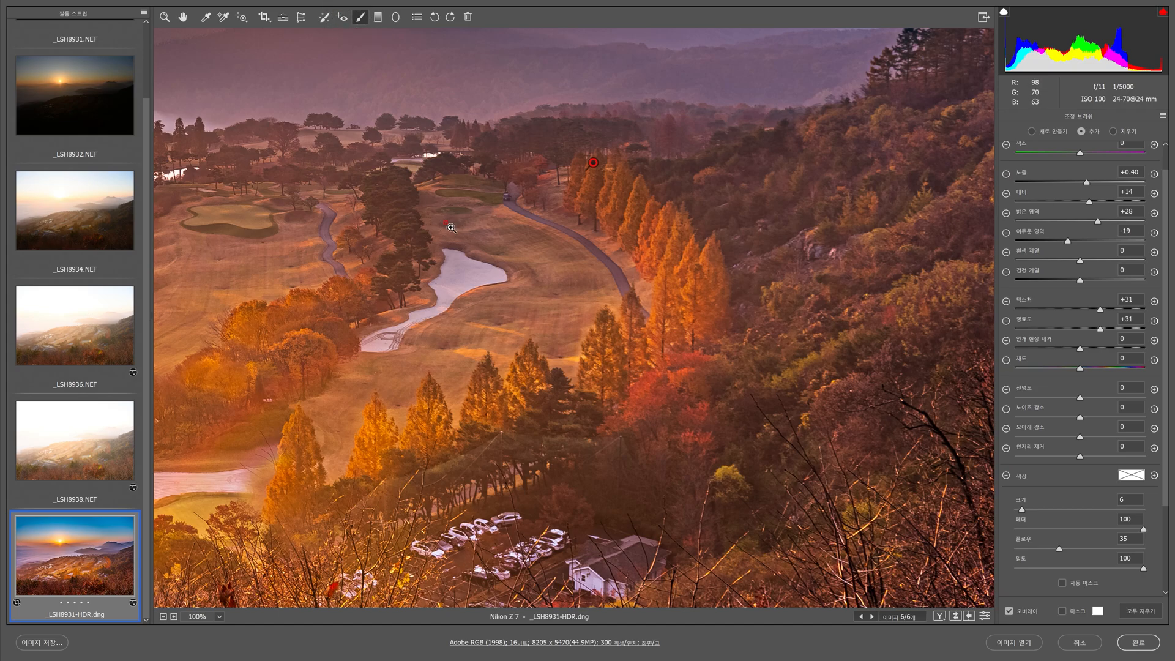
pyautogui.hotkey('ctrl', '-')
pyautogui.hotkey('ctrl', '-')
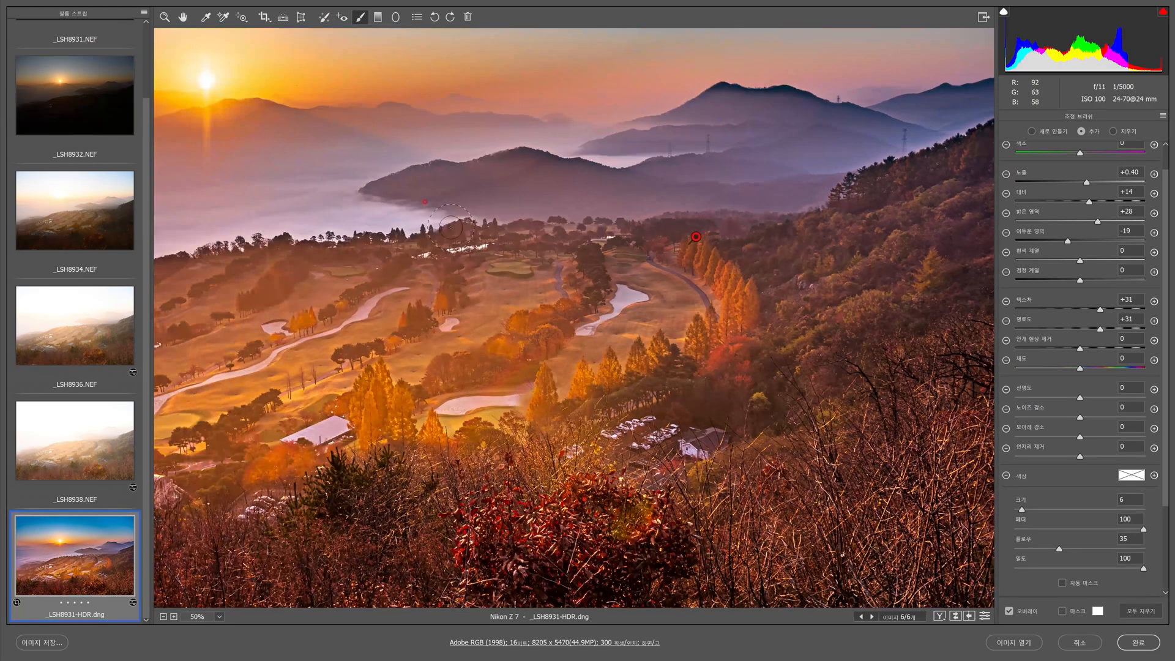
pyautogui.hotkey('ctrl', '0')
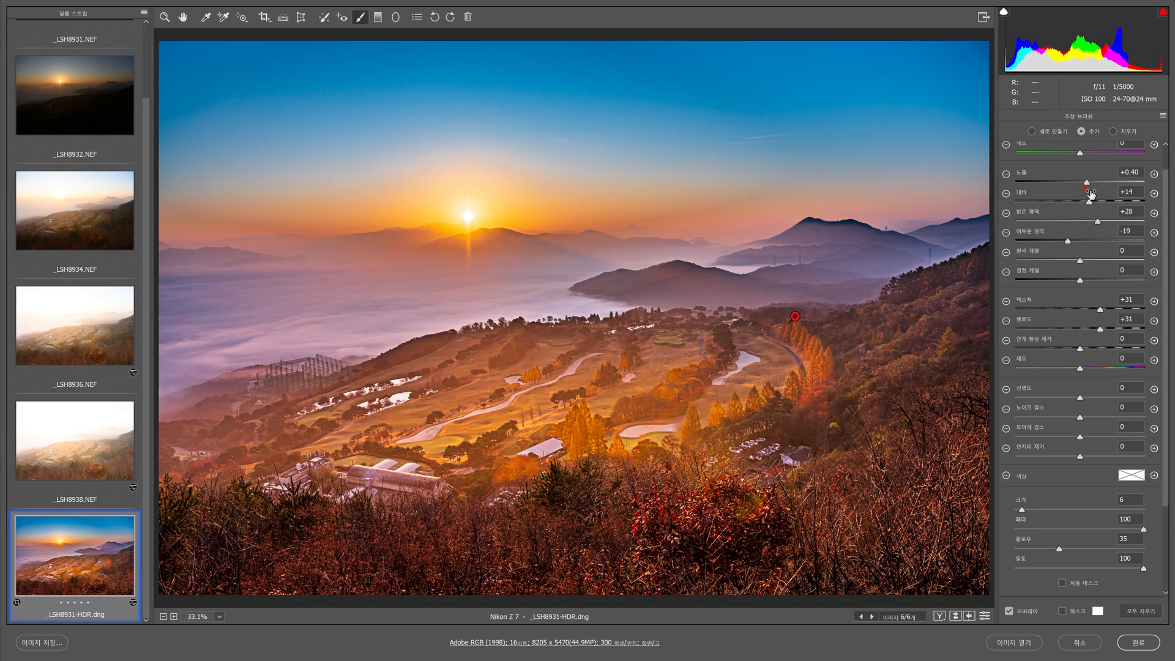
# Set the brush adjustment's highlights and shadows to +9 and its exposure to 0.1, and open the developed image for further editing
pyautogui.moveTo(1087, 182); pyautogui.dragTo(1085, 183)
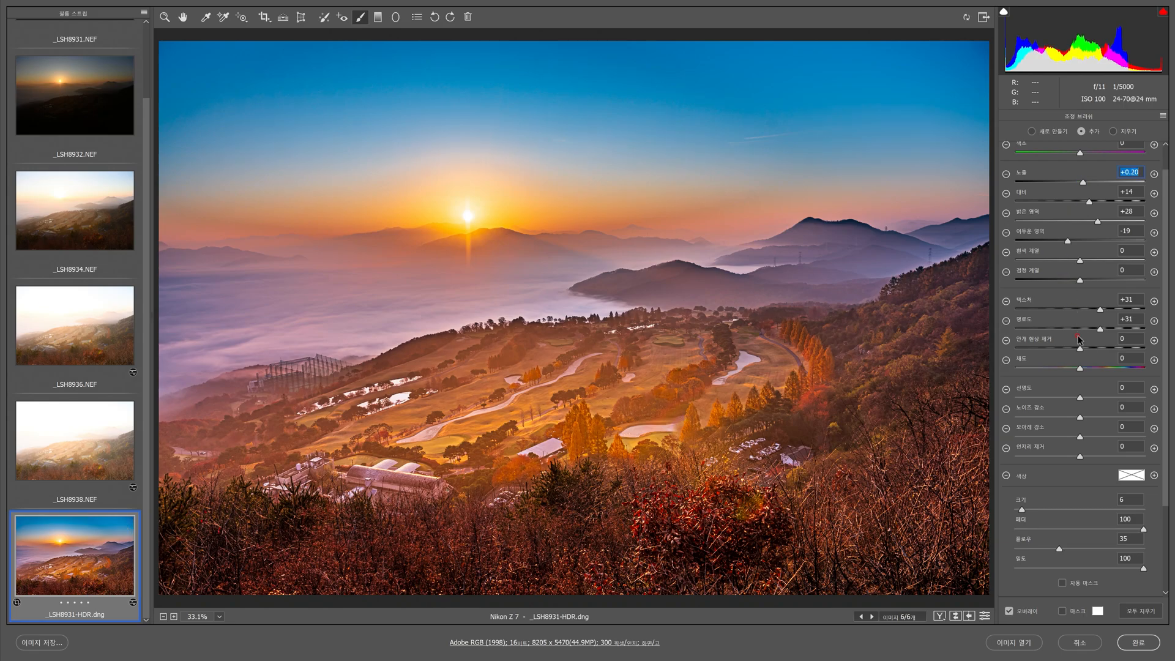
pyautogui.moveTo(1068, 241); pyautogui.dragTo(1088, 227)
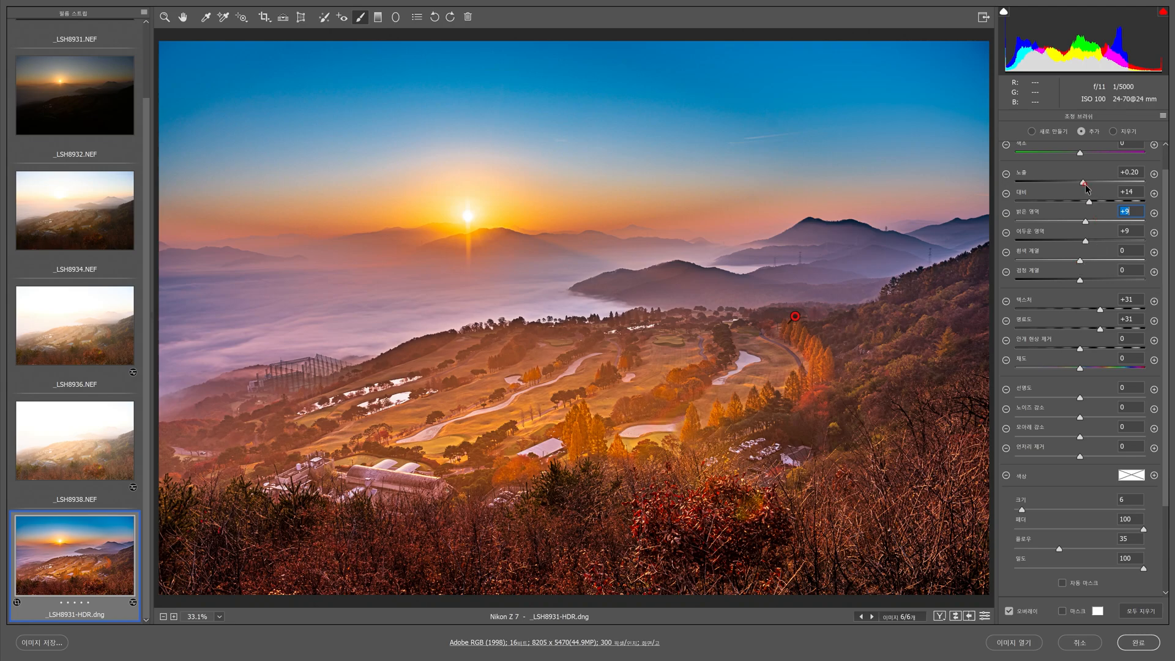
pyautogui.moveTo(1085, 183); pyautogui.dragTo(1083, 187)
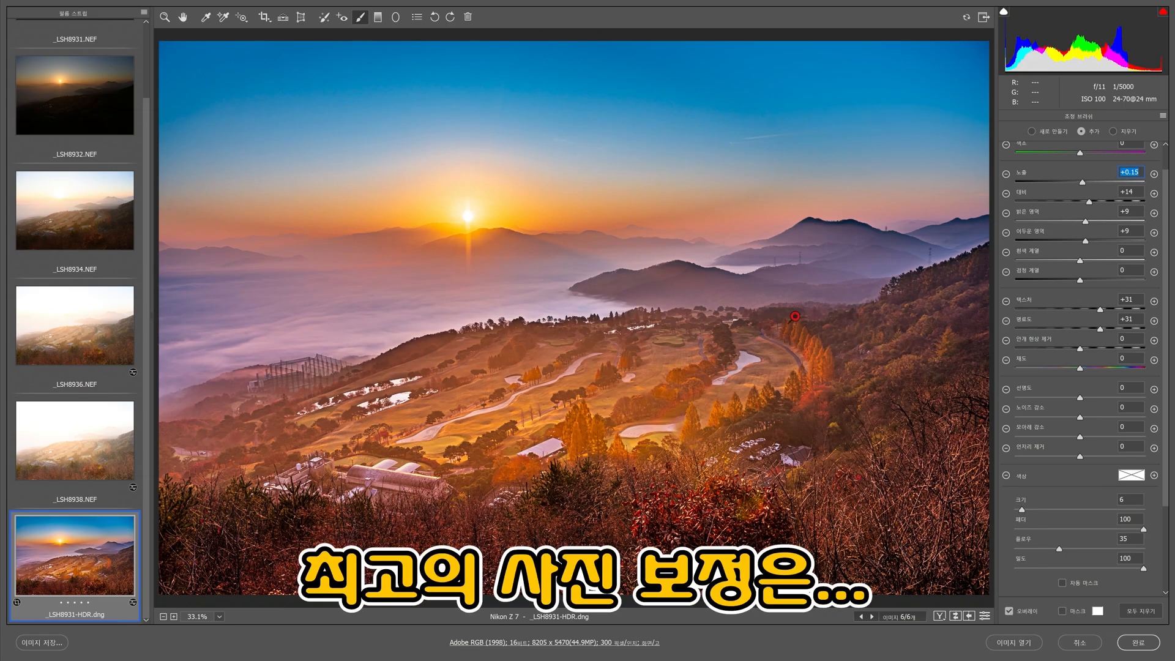
pyautogui.write('0.1')
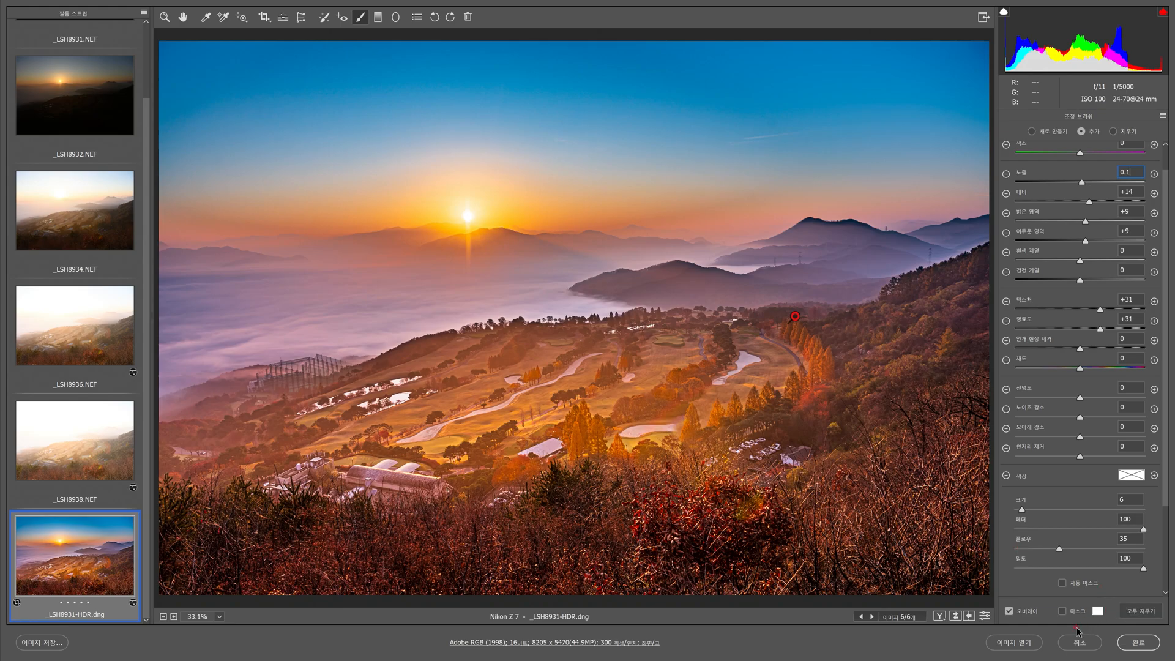
pyautogui.click(1021, 648)
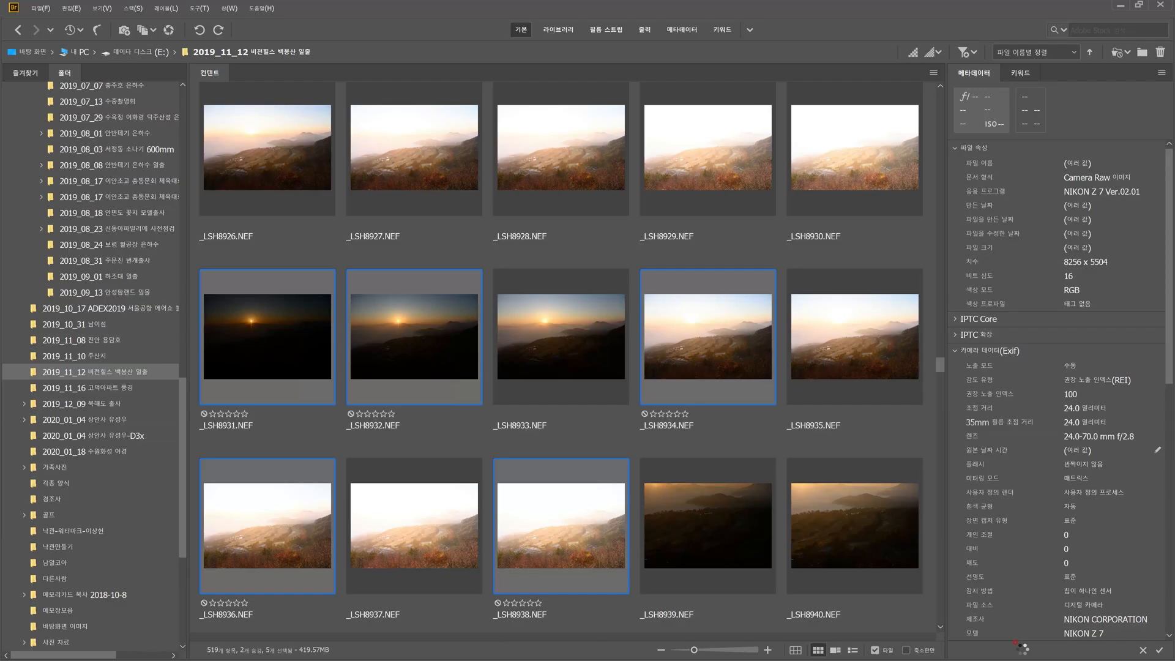